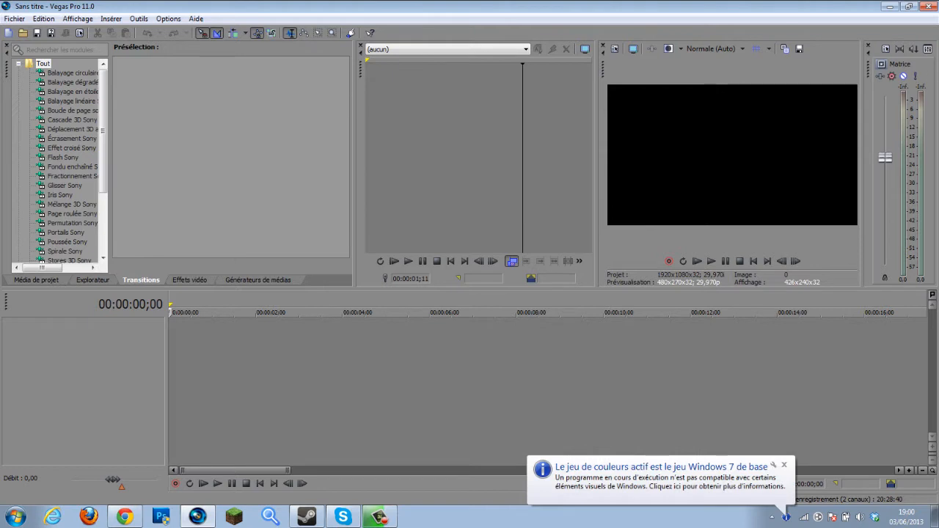
# Dismiss the Windows colour-scheme notification and display the project media.
pyautogui.click(784, 465)
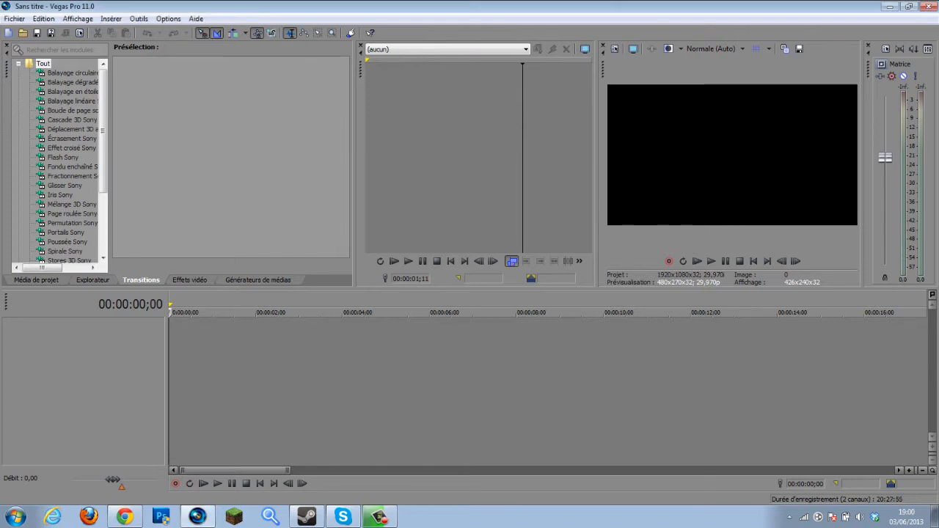
pyautogui.click(36, 280)
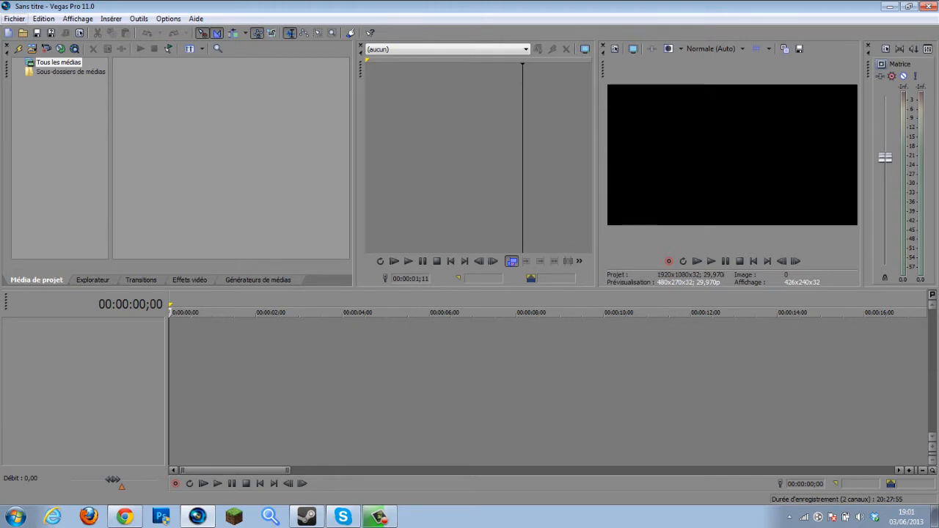
pyautogui.click(14, 19)
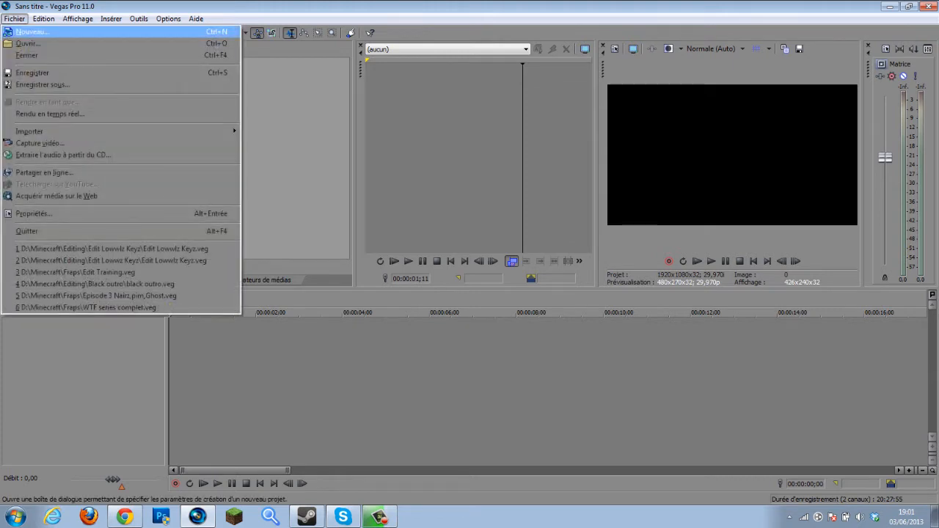
pyautogui.press('Escape')
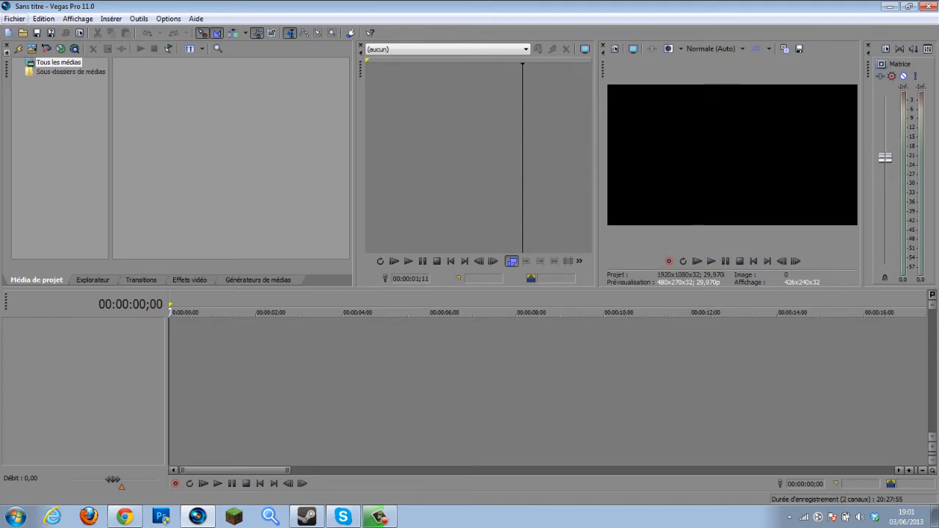
# Start a new project with the HD 1080-60i template and set the full-resolution rendering quality to Optimisée.
pyautogui.hotkey('alt', 'f')
pyautogui.press('Return')
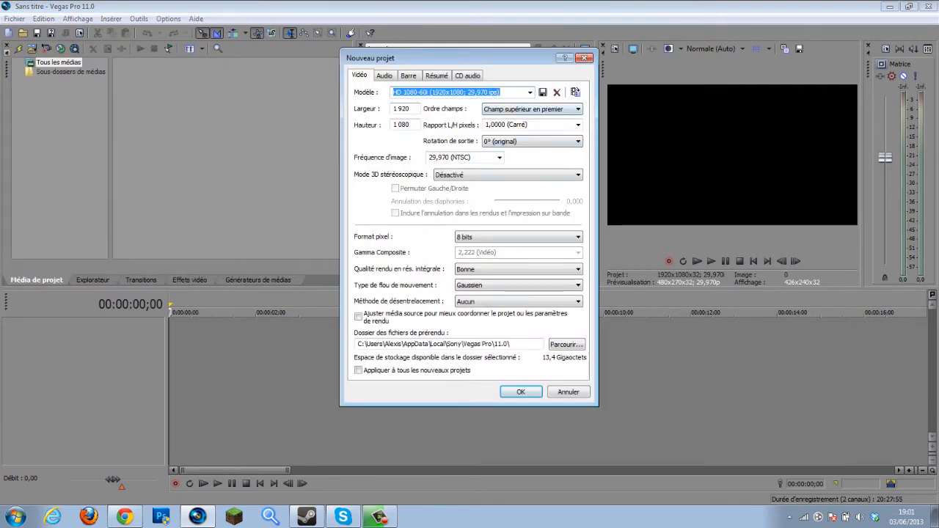
pyautogui.click(503, 93)
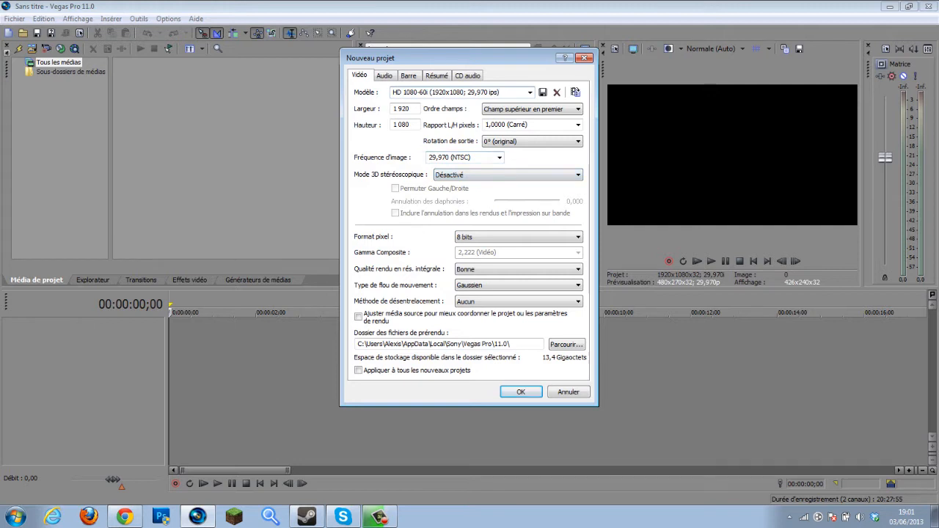
pyautogui.click(578, 237)
pyautogui.click(578, 237)
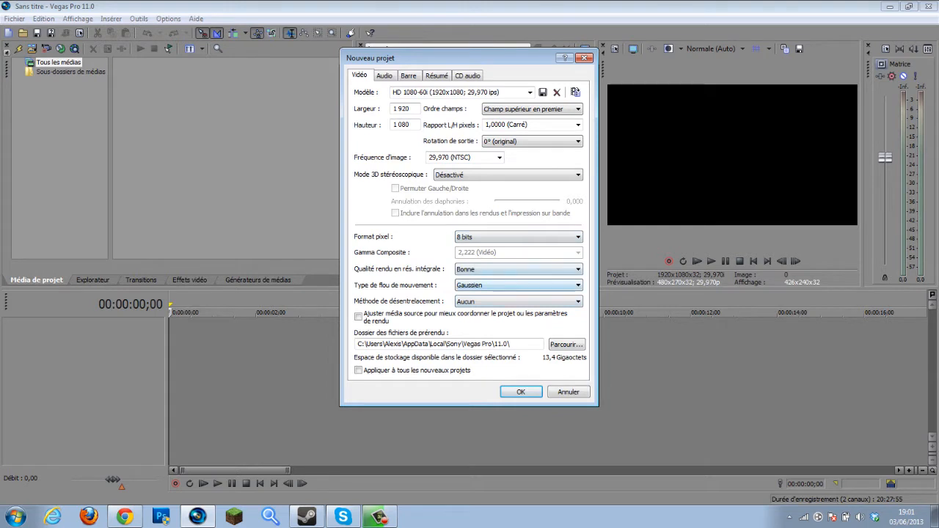
pyautogui.click(578, 269)
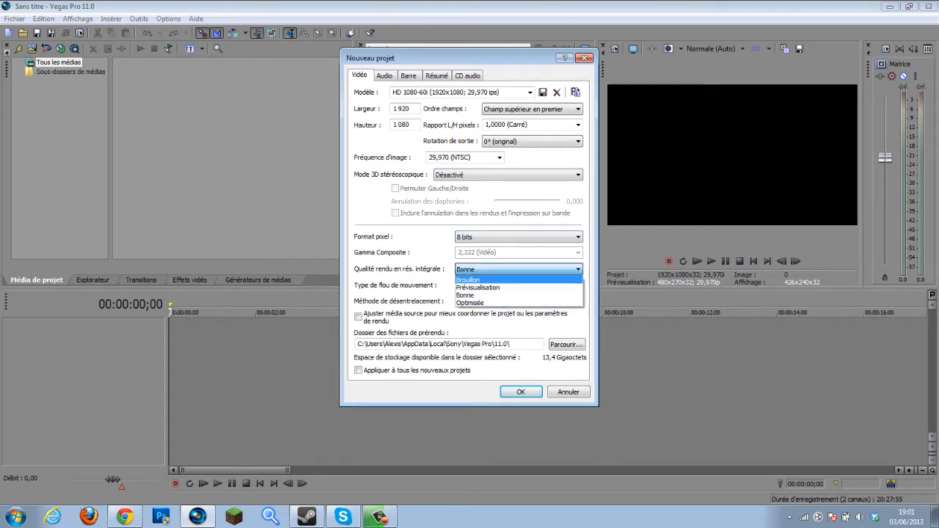
pyautogui.click(516, 303)
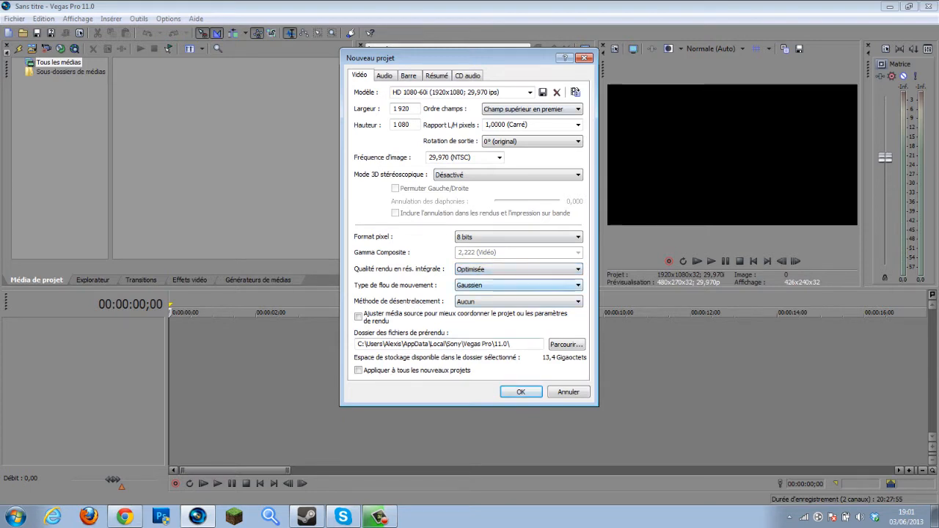
# Review the motion blur and deinterlacing options, keep Gaussien and Aucun, and create the project.
pyautogui.click(519, 285)
pyautogui.click(519, 285)
pyautogui.click(519, 286)
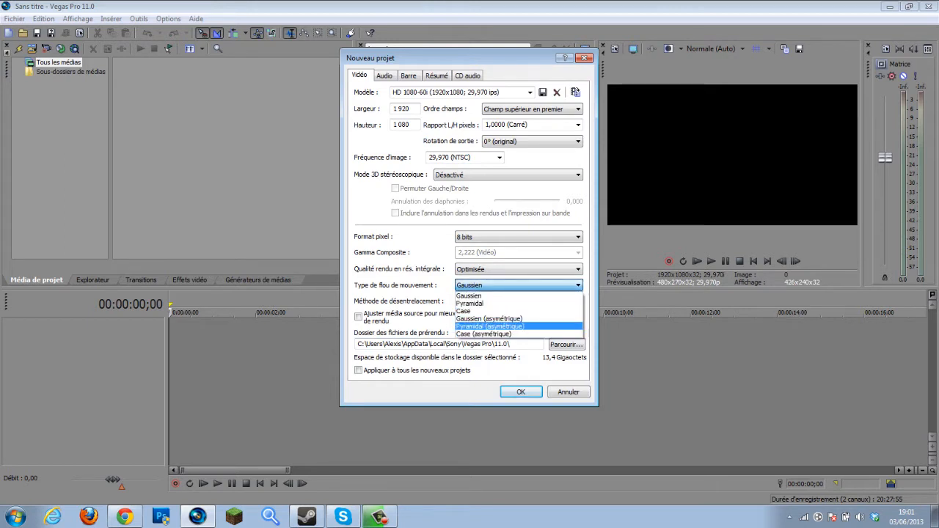
pyautogui.click(519, 287)
pyautogui.click(519, 302)
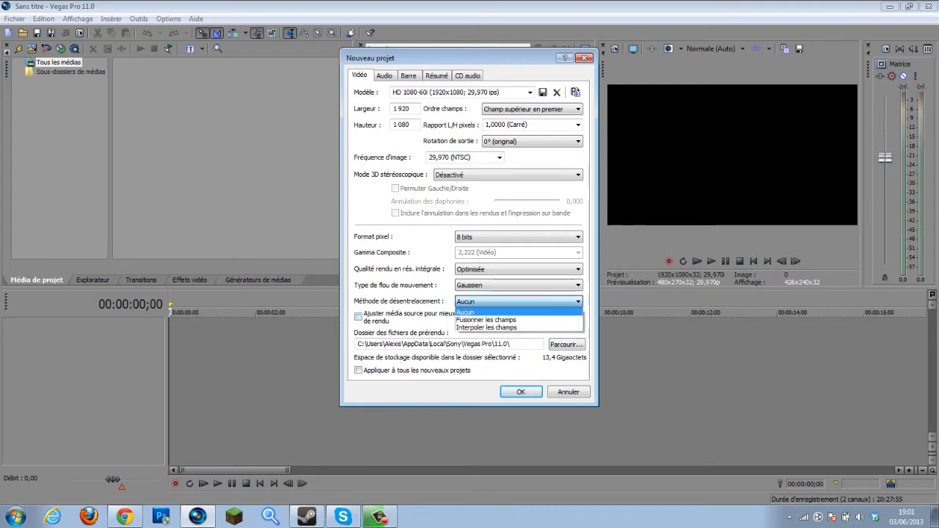
pyautogui.click(519, 302)
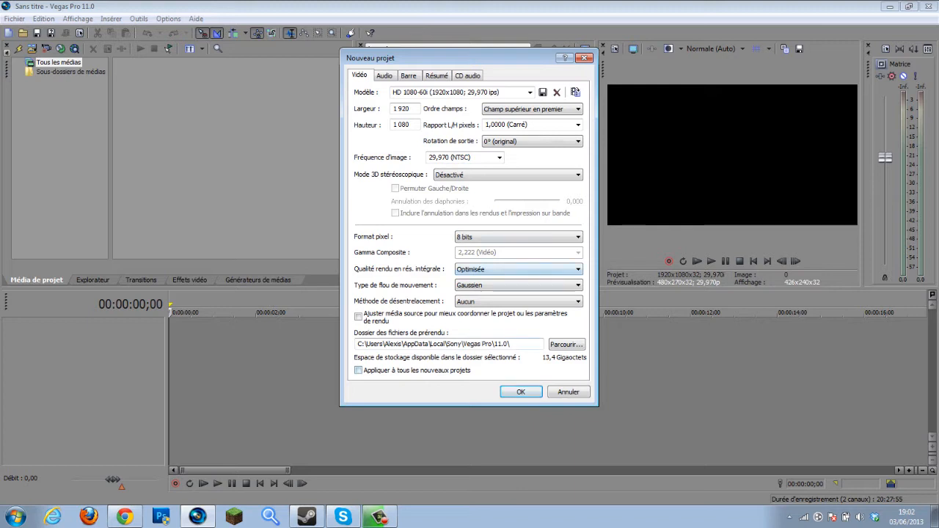
pyautogui.click(520, 392)
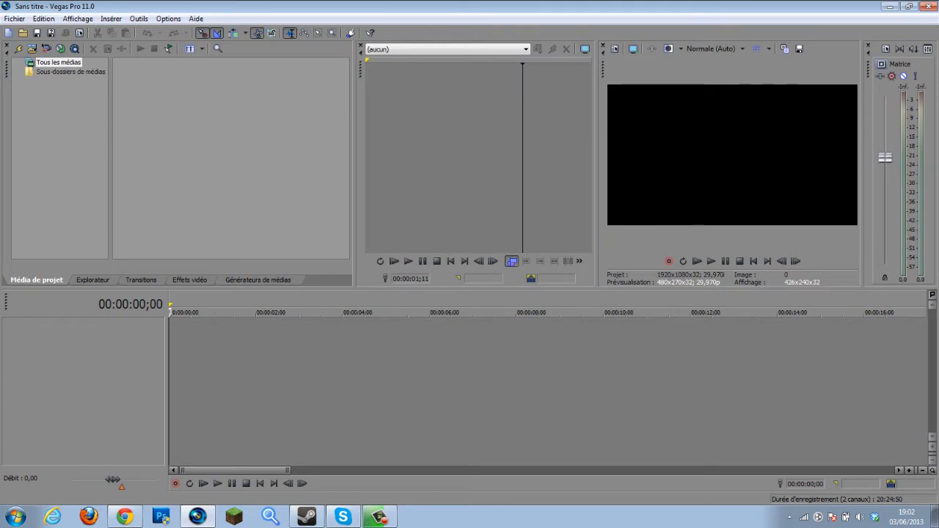
# Create another new project with the HD 1080-60i template, keeping the default settings.
pyautogui.hotkey('ctrl', 'n')
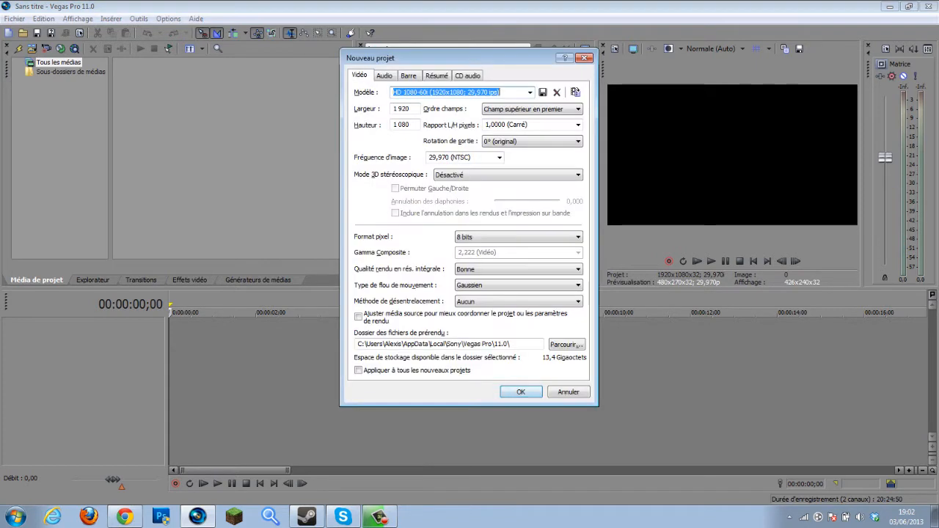
pyautogui.press('Return')
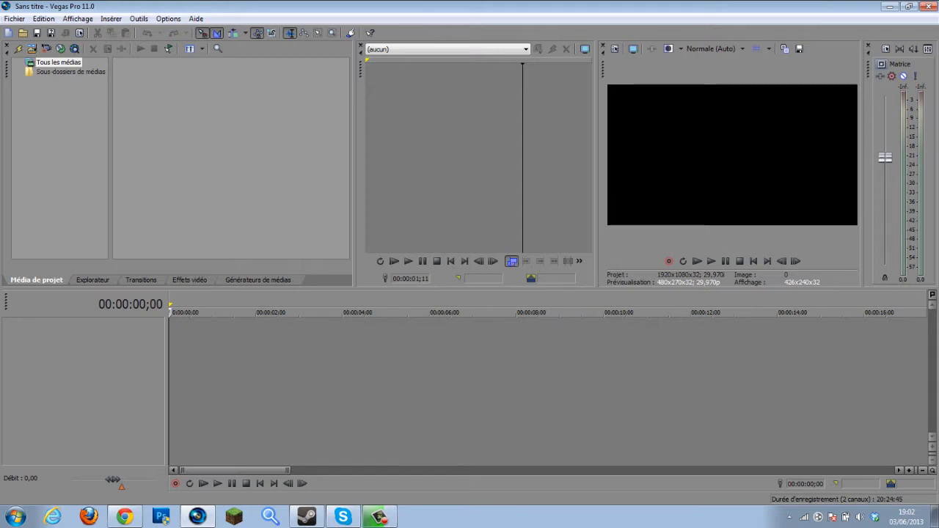
pyautogui.moveTo(157, 93); pyautogui.dragTo(209, 195)
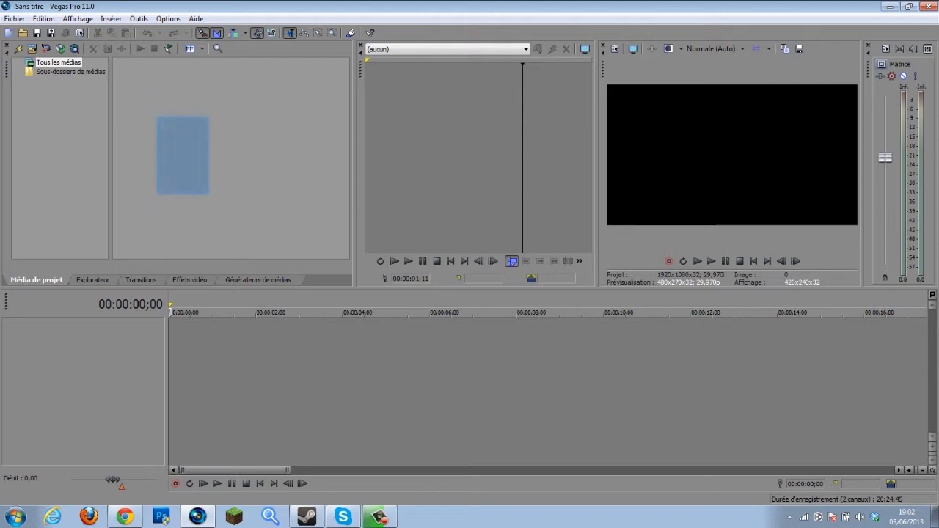
pyautogui.moveTo(289, 202); pyautogui.dragTo(181, 149)
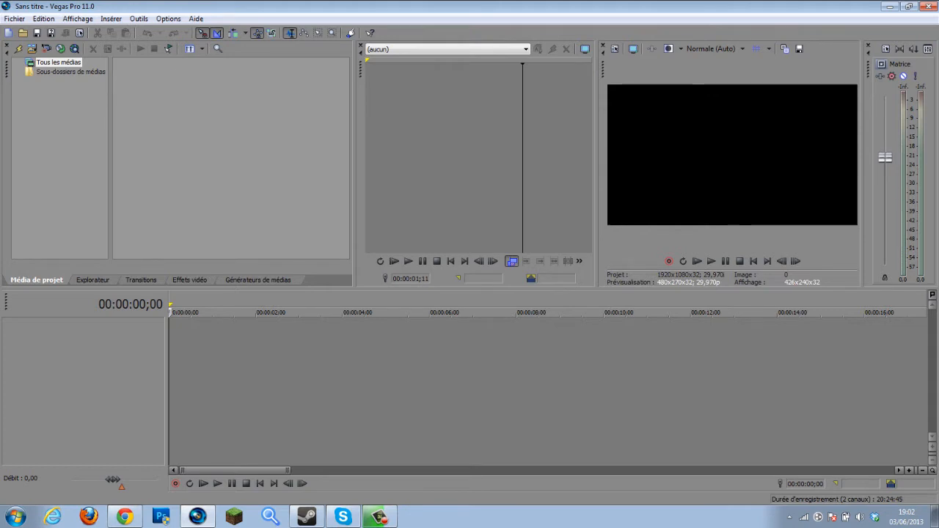
pyautogui.moveTo(298, 197); pyautogui.dragTo(245, 156)
pyautogui.click(59, 62)
pyautogui.moveTo(184, 112); pyautogui.dragTo(281, 172)
# Switch to Windows Explorer and open the Minecraft\Editing folder on drive D.
pyautogui.click(16, 516)
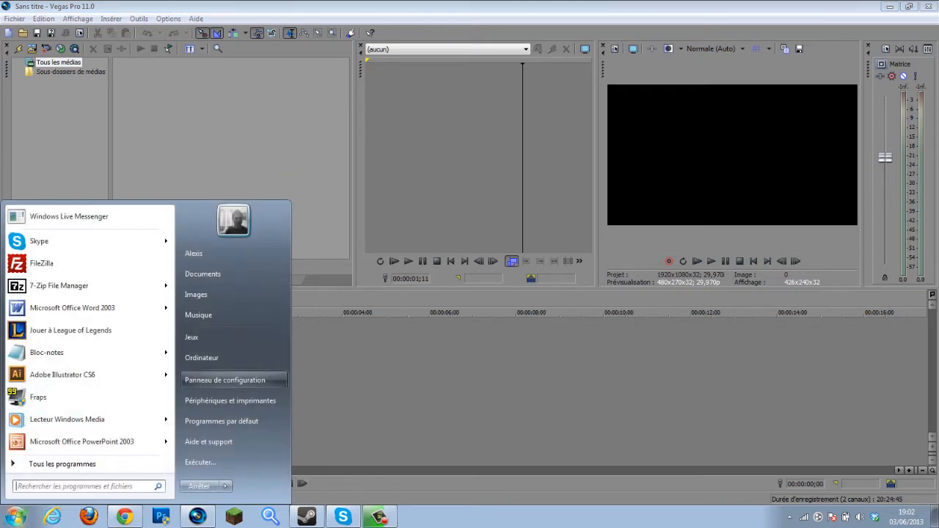
pyautogui.click(201, 357)
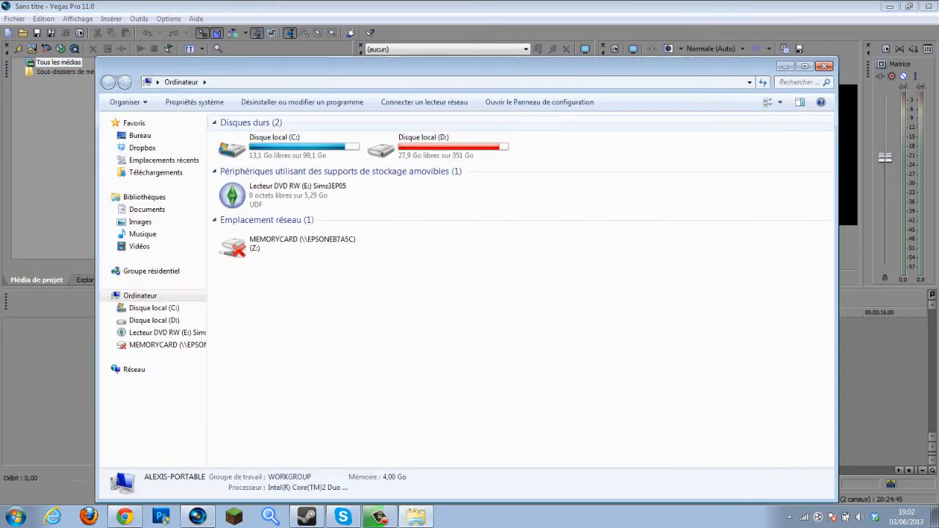
pyautogui.doubleClick(425, 146)
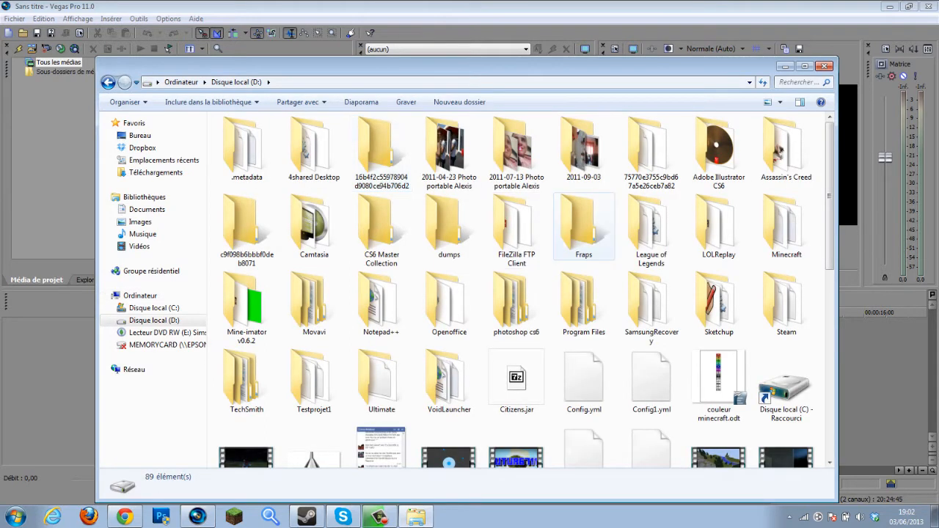
pyautogui.doubleClick(787, 224)
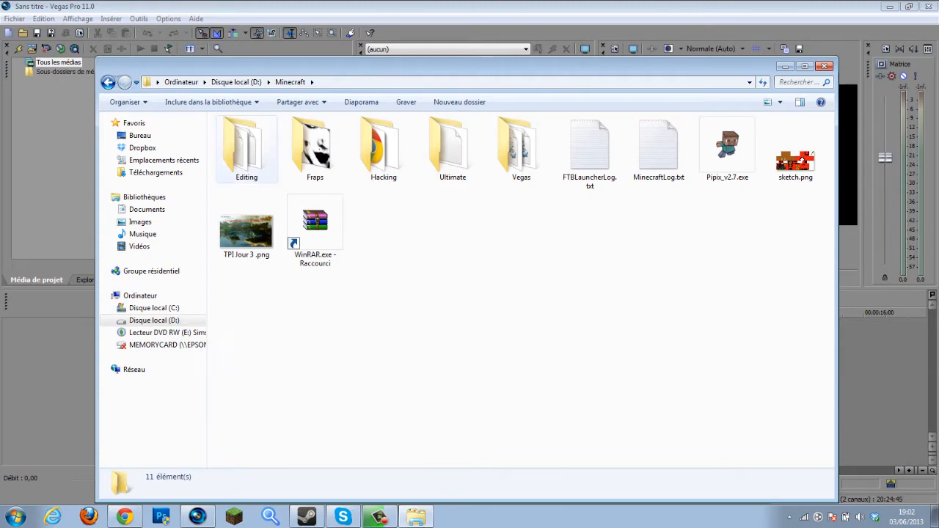
pyautogui.doubleClick(246, 150)
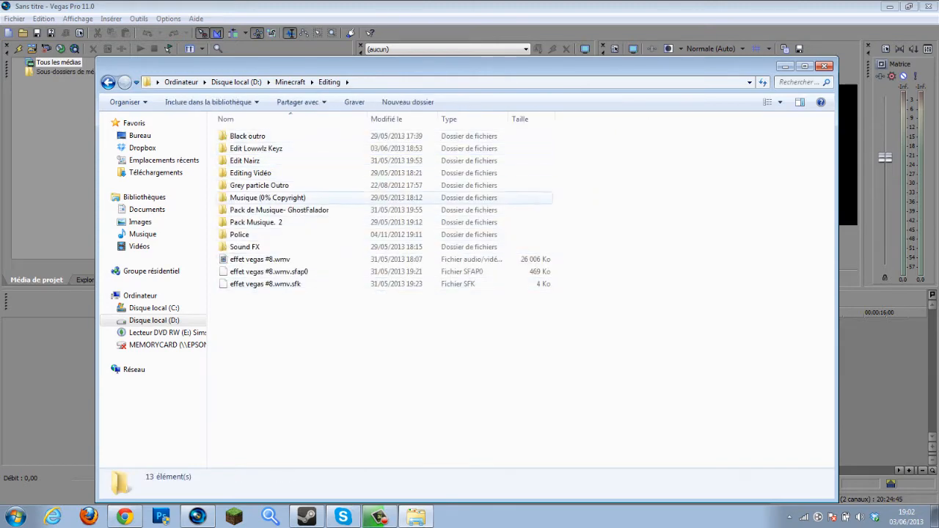
# Place the folder window beside Vegas Pro, import effet vegas #8.wmv into the project media, and minimize the folder window.
pyautogui.press('super+Right')
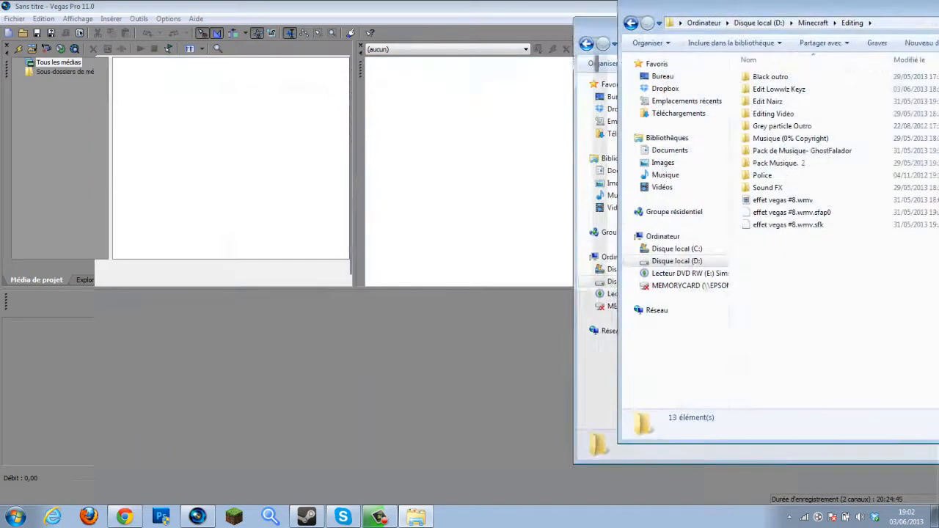
pyautogui.moveTo(693, 204); pyautogui.dragTo(669, 208)
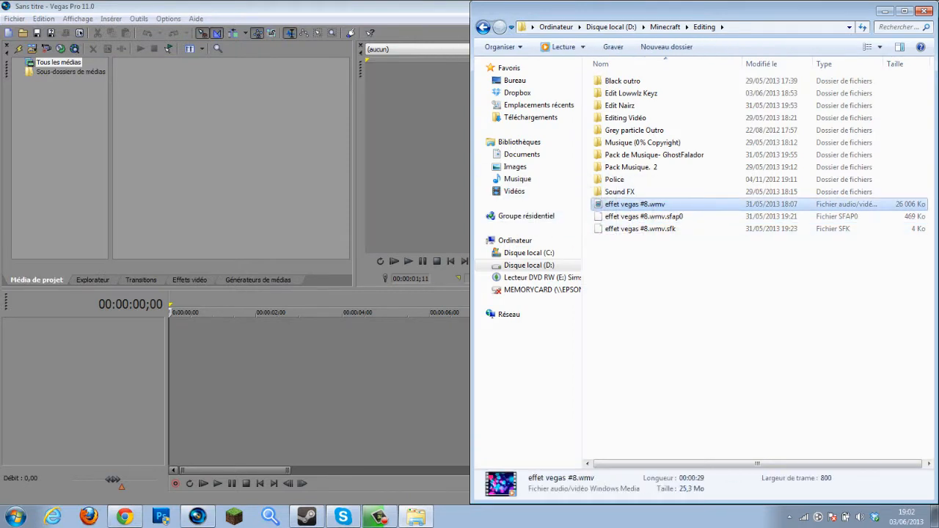
pyautogui.moveTo(646, 205); pyautogui.dragTo(231, 158)
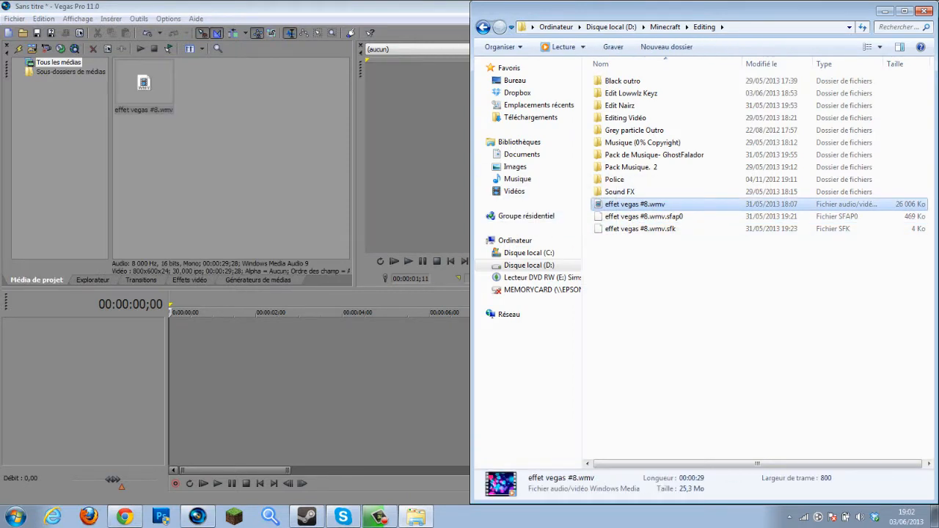
pyautogui.click(885, 11)
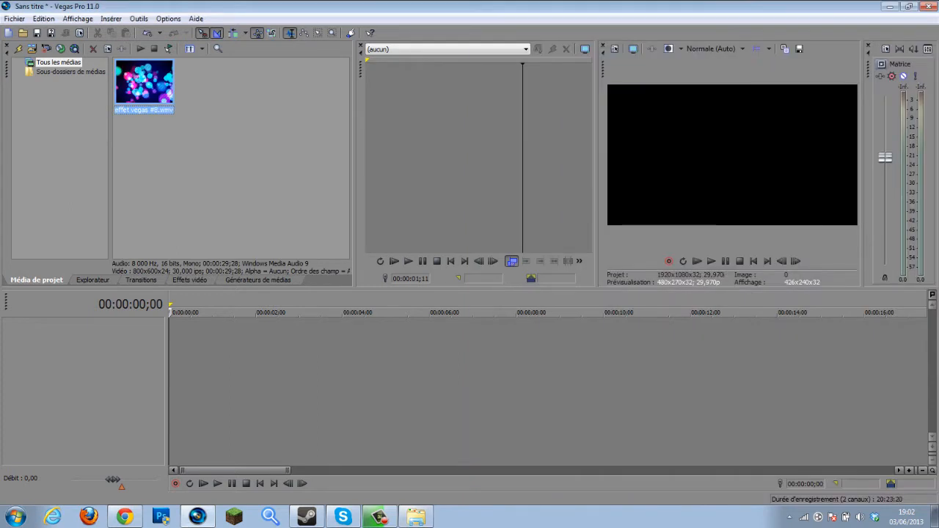
pyautogui.press('space')
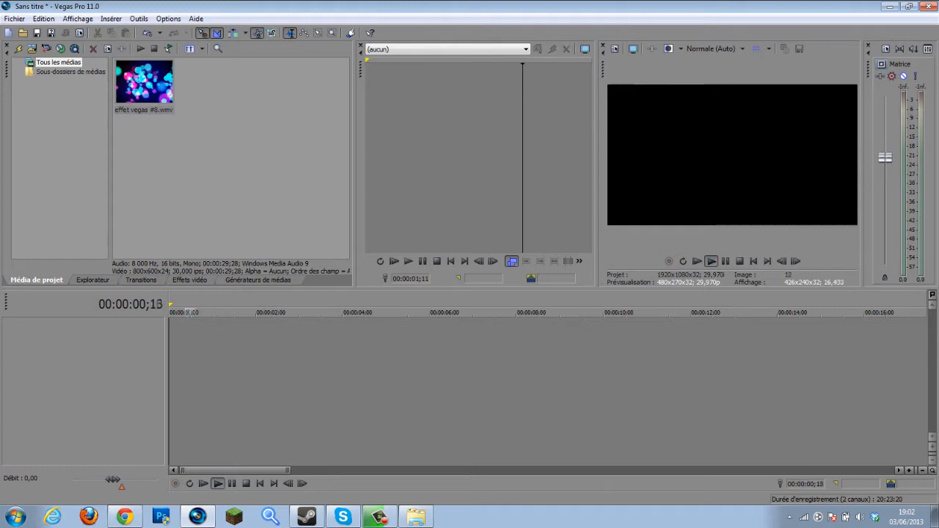
pyautogui.press('space')
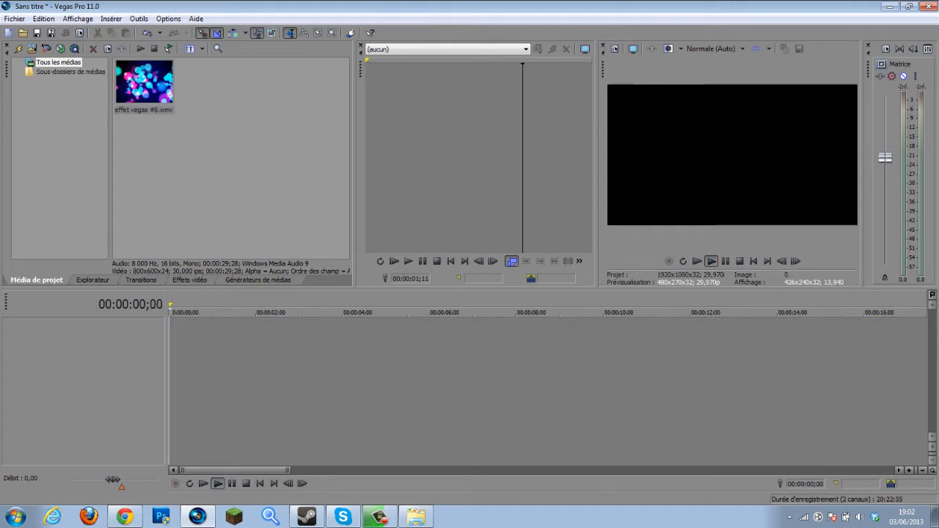
pyautogui.click(175, 389)
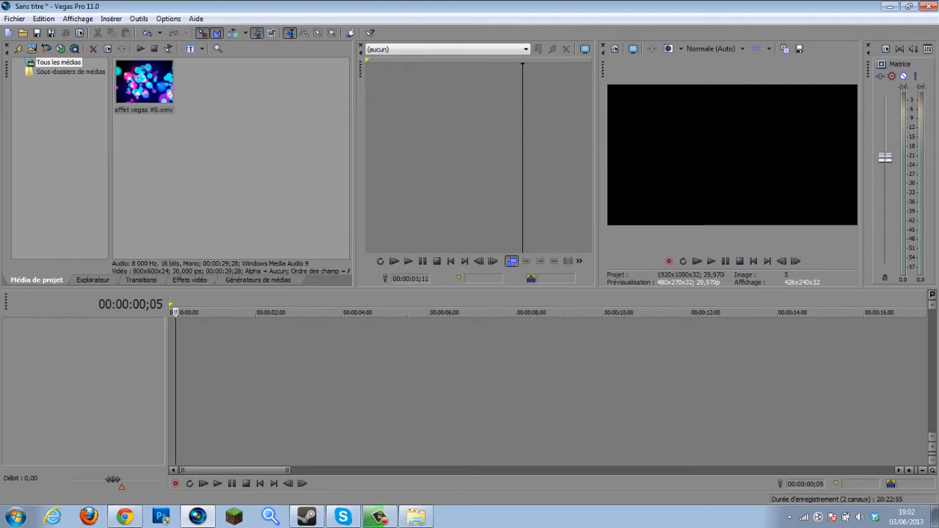
pyautogui.press('space')
pyautogui.click(170, 389)
pyautogui.press('space')
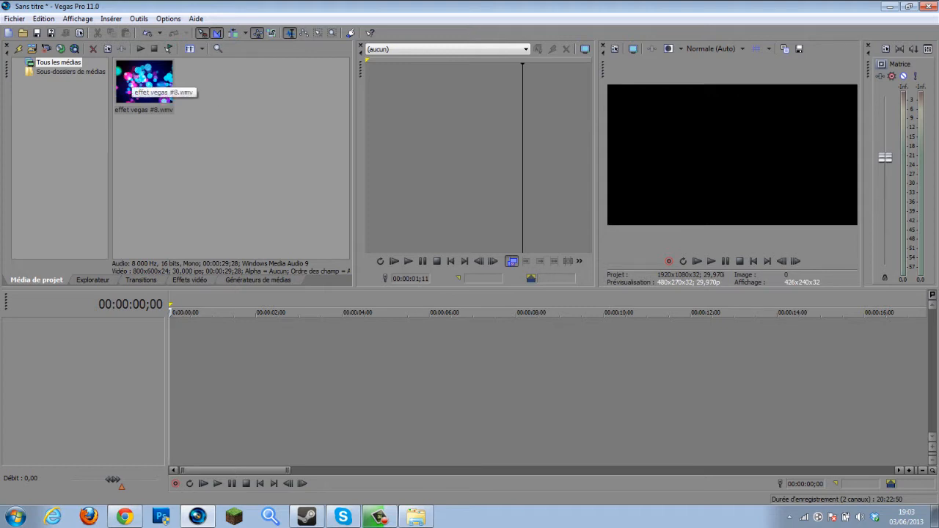
# Place the effet vegas #8.wmv clip on the timeline, starting at 00:00:00;00.
pyautogui.click(143, 83)
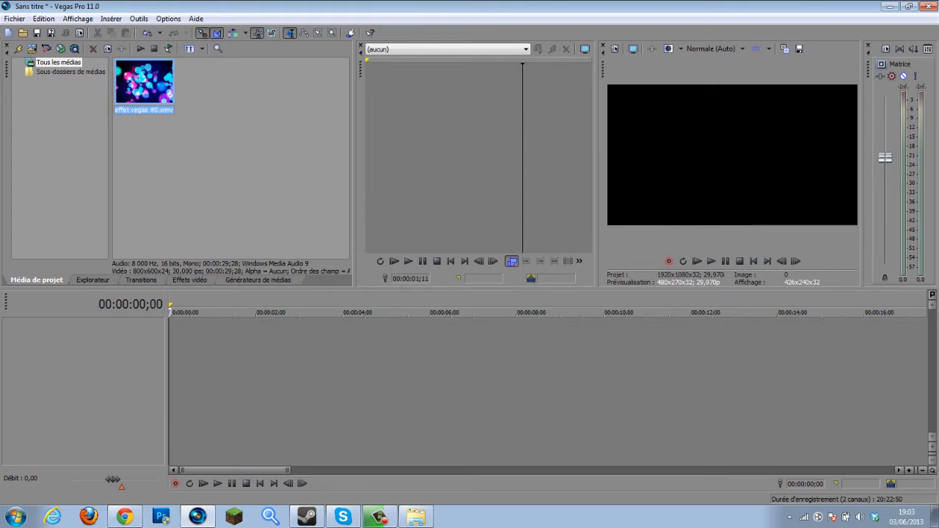
pyautogui.moveTo(179, 352); pyautogui.dragTo(170, 352)
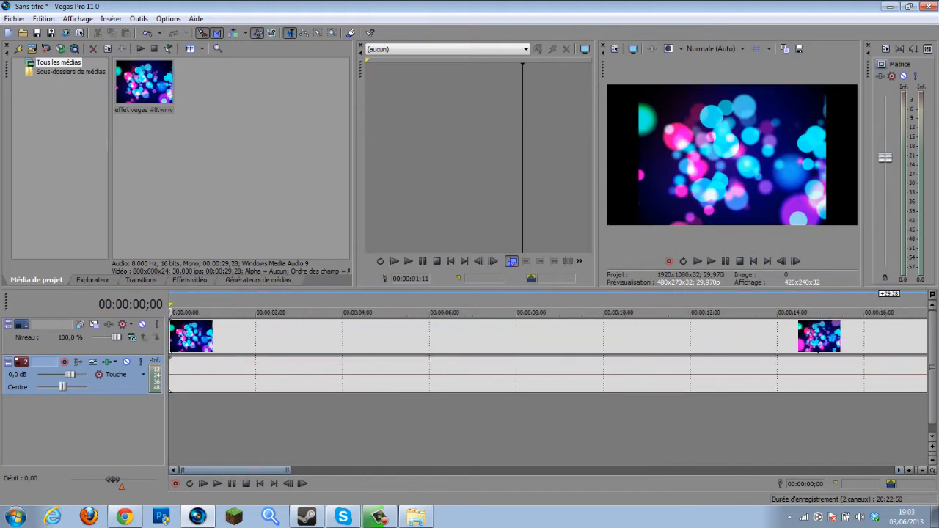
# Look through the built-in file explorer and the list of available transitions.
pyautogui.click(93, 280)
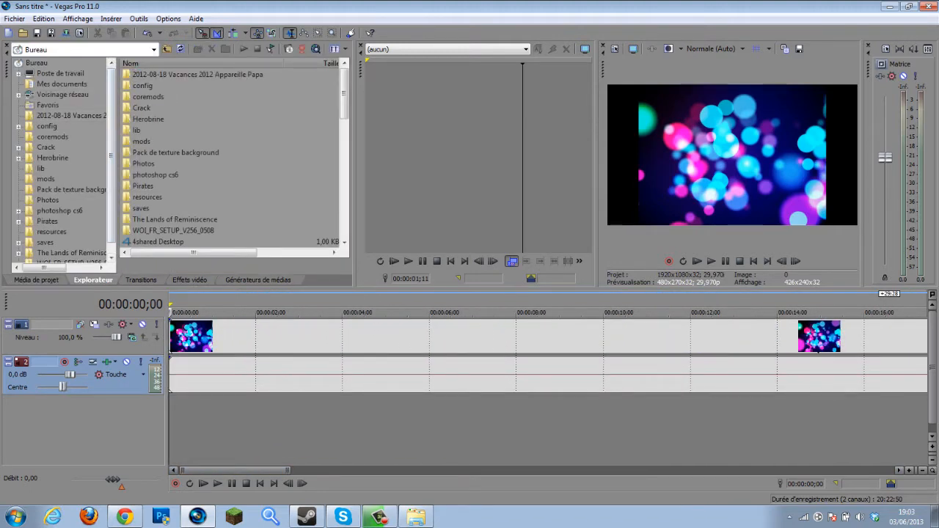
pyautogui.moveTo(344, 94)
pyautogui.mouseDown()
pyautogui.moveTo(344, 209)
pyautogui.moveTo(344, 100)
pyautogui.mouseUp()
pyautogui.click(140, 280)
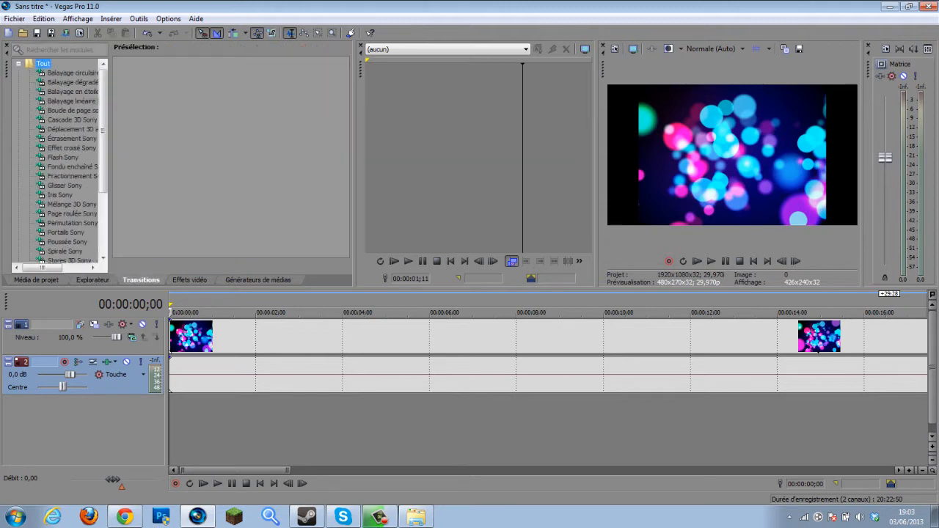
pyautogui.moveTo(103, 130)
pyautogui.mouseDown()
pyautogui.moveTo(103, 190)
pyautogui.moveTo(103, 129)
pyautogui.mouseUp()
pyautogui.click(380, 517)
pyautogui.click(379, 517)
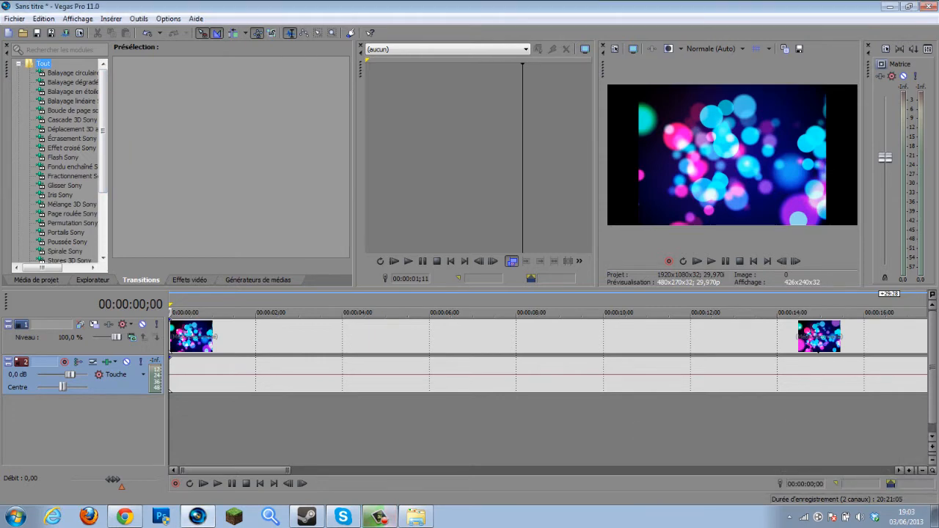
# Examine the presets of the Glisser, Iris, Mélange 3D and Page roulée Sony transitions.
pyautogui.moveTo(102, 130)
pyautogui.mouseDown()
pyautogui.moveTo(103, 191)
pyautogui.moveTo(102, 129)
pyautogui.mouseUp()
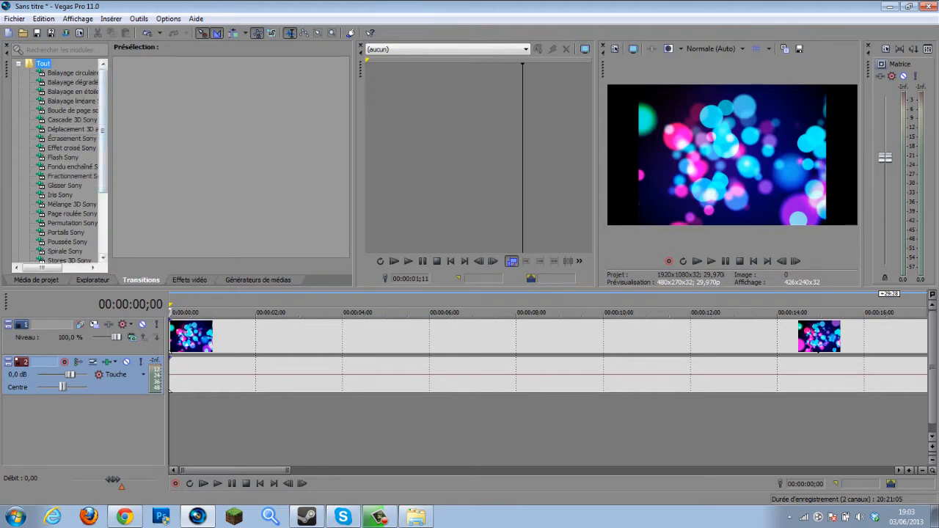
pyautogui.click(65, 186)
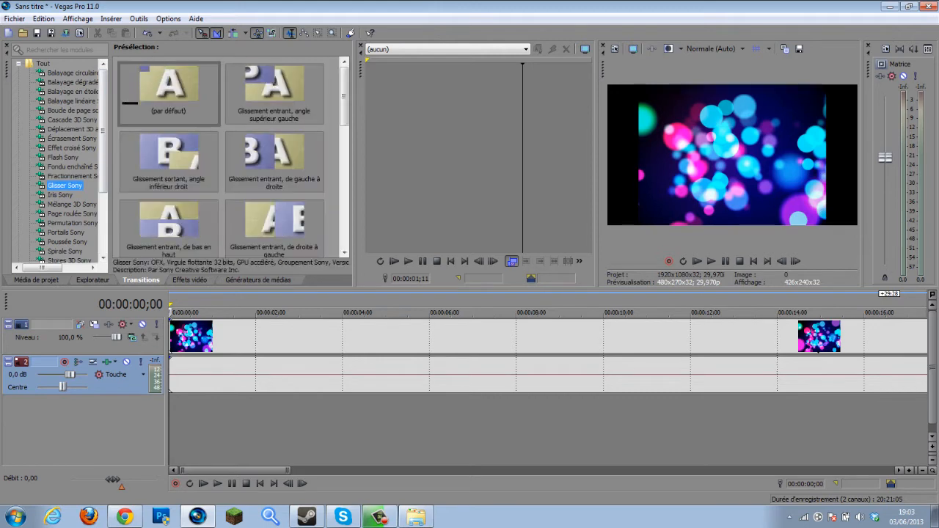
pyautogui.click(60, 195)
pyautogui.click(72, 204)
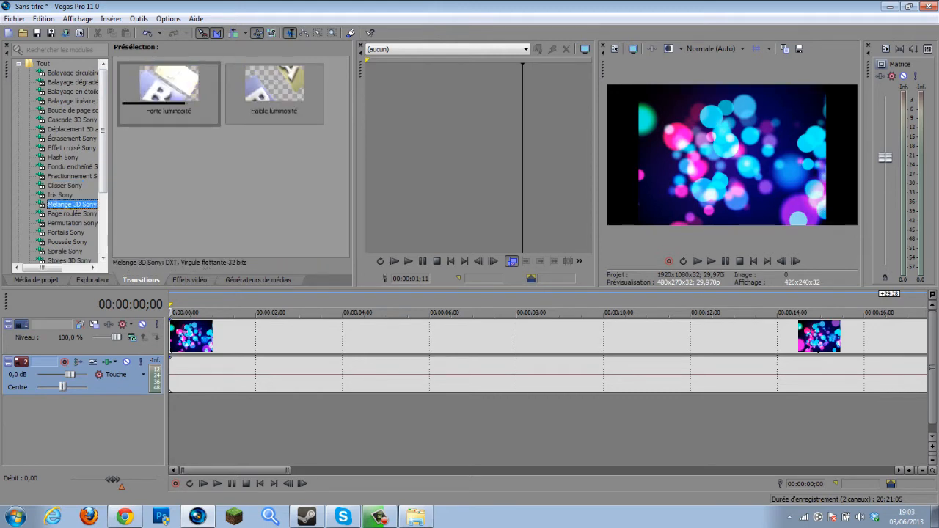
pyautogui.click(72, 214)
# Split the clip at 00:00:08;06 and return the playhead to the start of the timeline.
pyautogui.click(524, 382)
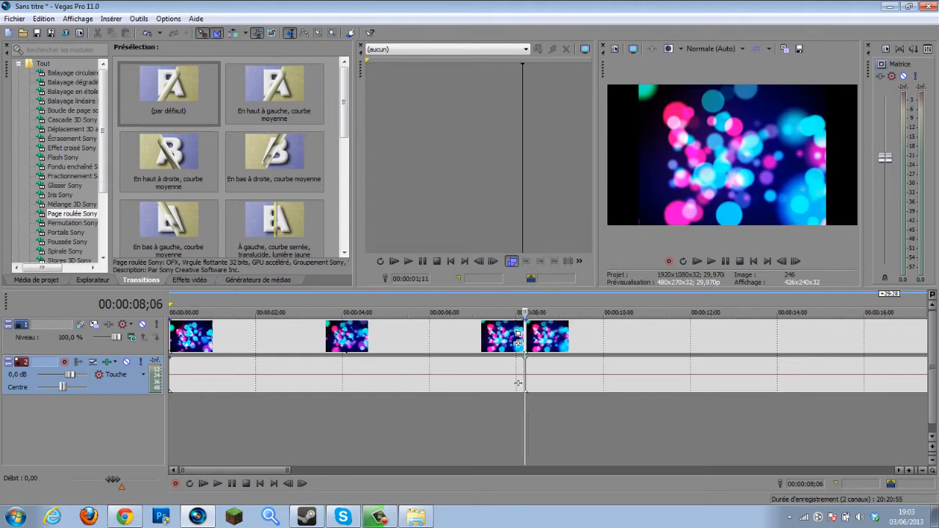
pyautogui.moveTo(524, 314)
pyautogui.mouseDown()
pyautogui.moveTo(182, 313)
pyautogui.moveTo(679, 313)
pyautogui.moveTo(499, 313)
pyautogui.moveTo(514, 313)
pyautogui.mouseUp()
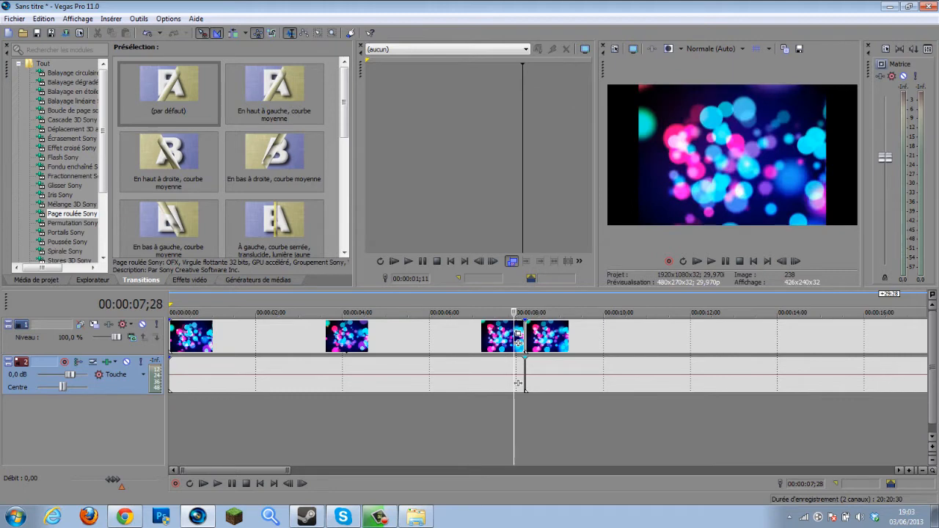
pyautogui.moveTo(587, 338); pyautogui.dragTo(641, 337)
pyautogui.moveTo(518, 382); pyautogui.dragTo(518, 382)
pyautogui.moveTo(587, 337); pyautogui.dragTo(586, 338)
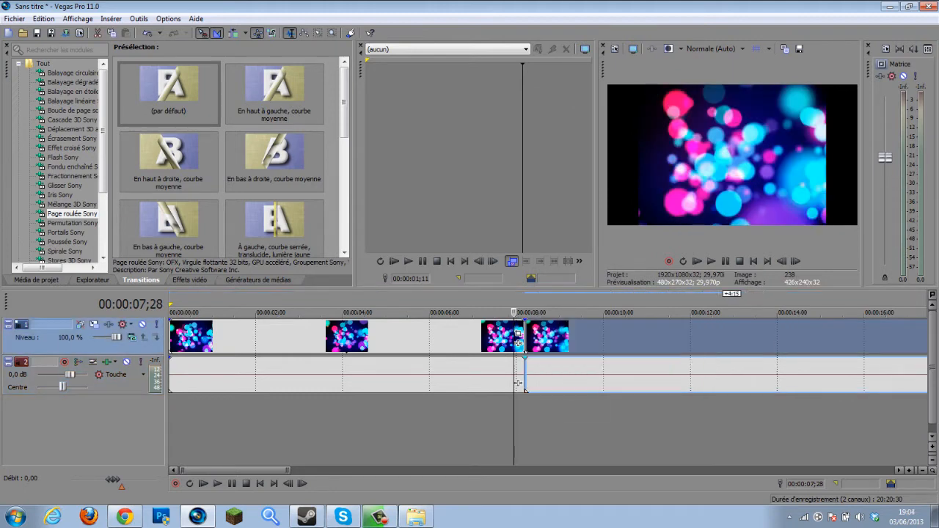
pyautogui.moveTo(515, 313); pyautogui.dragTo(169, 313)
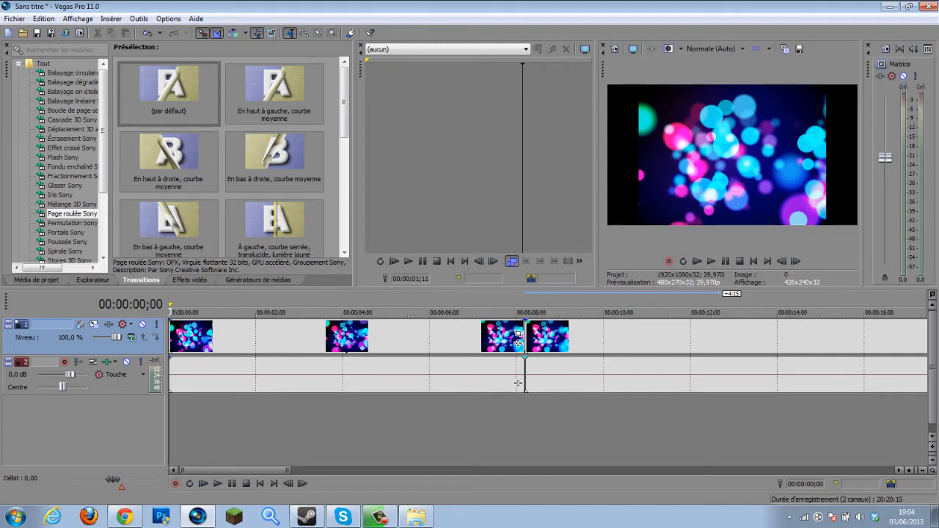
# Examine the presets of further transitions such as Stores 3D Sony and Balayage circulaire Sony, through to the end of the list.
pyautogui.press('Down')
pyautogui.press('Down')
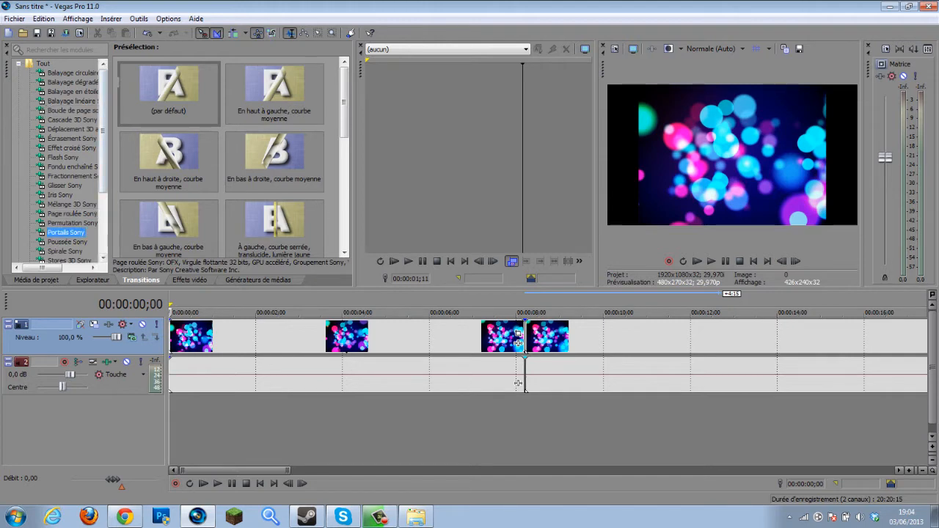
pyautogui.press('Down')
pyautogui.press('Down')
pyautogui.press('Down')
pyautogui.press('Down')
pyautogui.press('Up')
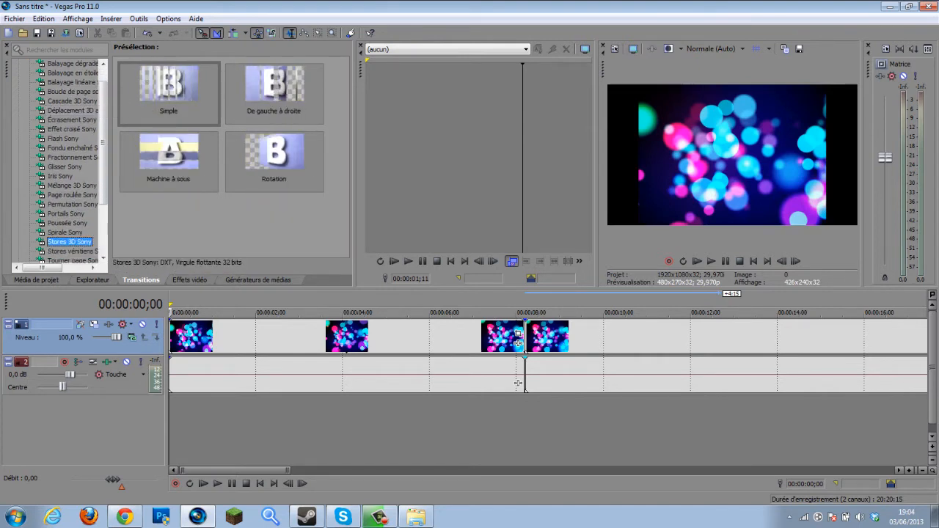
pyautogui.press('Home')
pyautogui.press('Down')
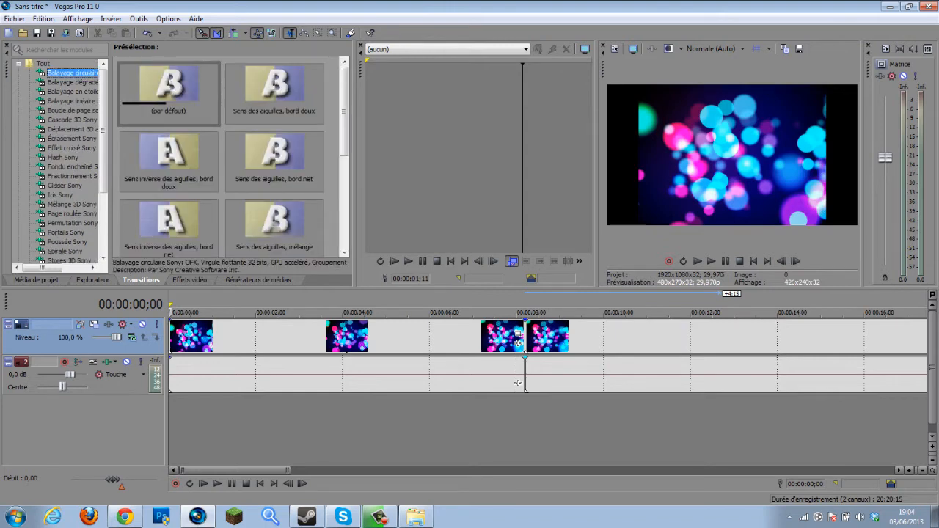
pyautogui.press('Up')
pyautogui.scroll(-2, 62, 161)
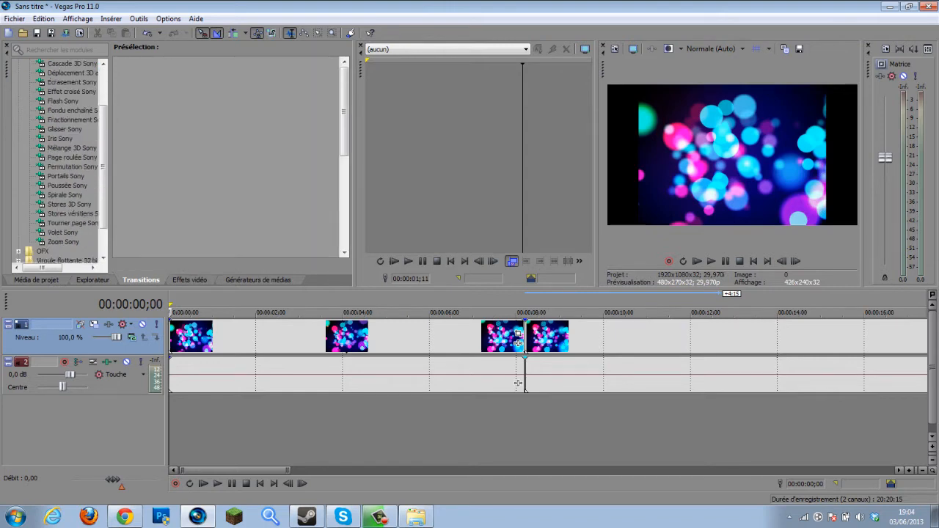
# Browse the video effects and apply the Bosselage Sony preset Spot vers le haut (plat) to the first part of the split clip.
pyautogui.hotkey('alt', '8')
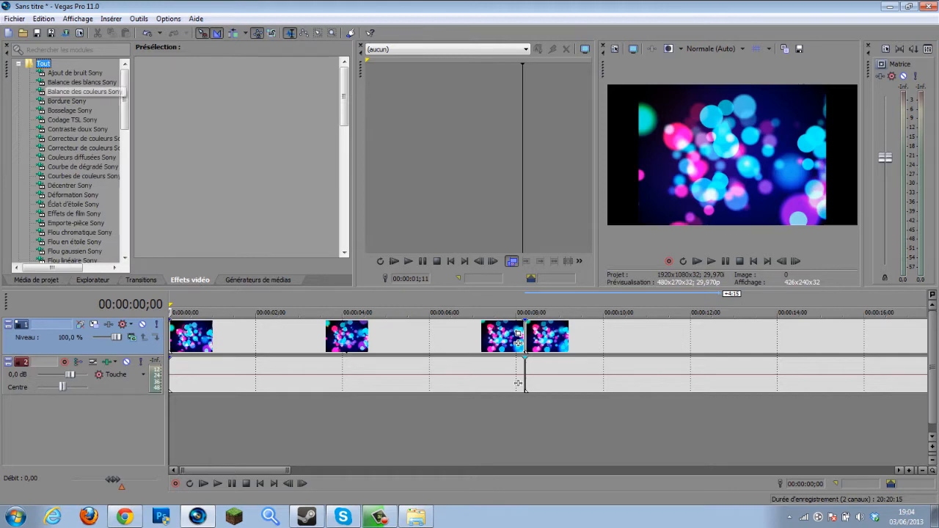
pyautogui.press('Down')
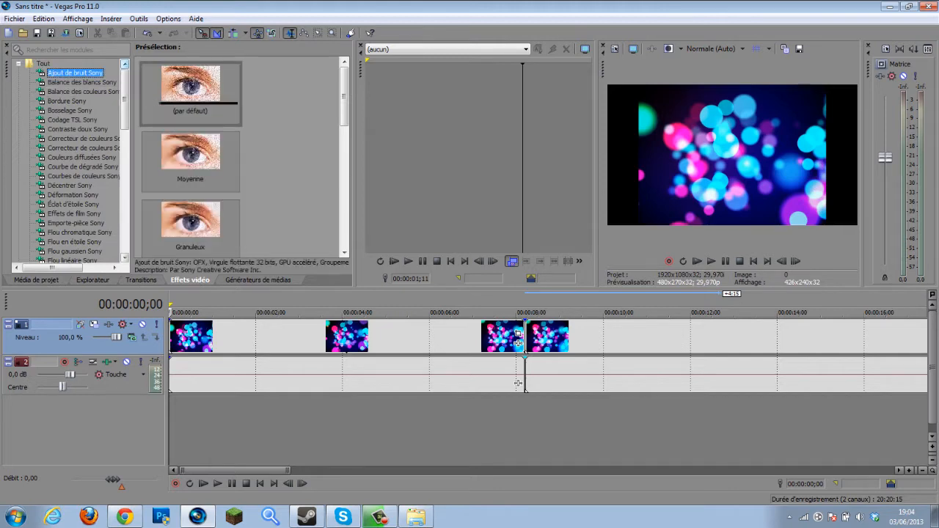
pyautogui.press('Down')
pyautogui.press('Down')
pyautogui.press('Down')
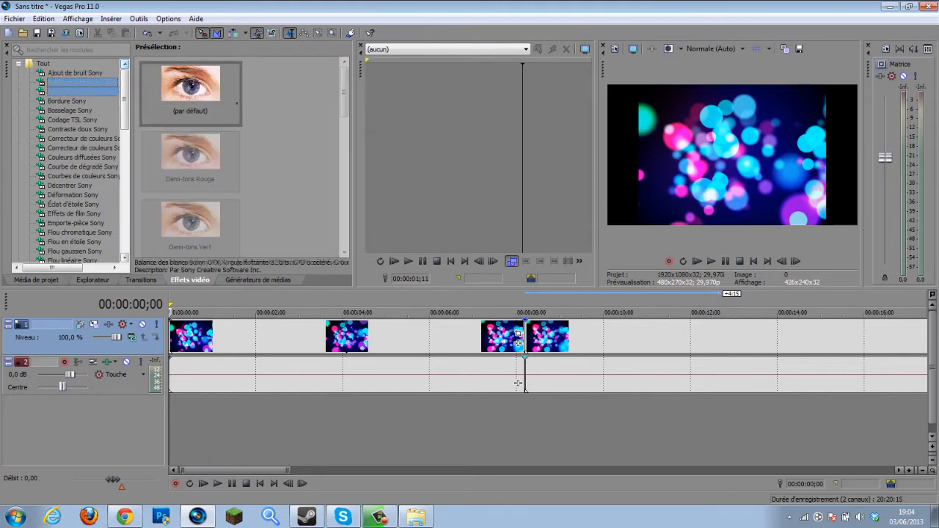
pyautogui.press('Down')
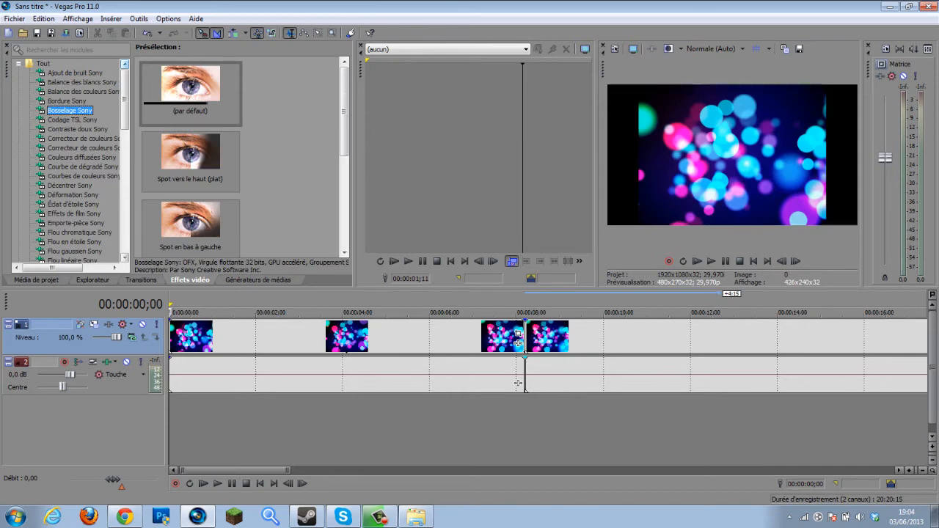
pyautogui.click(190, 160)
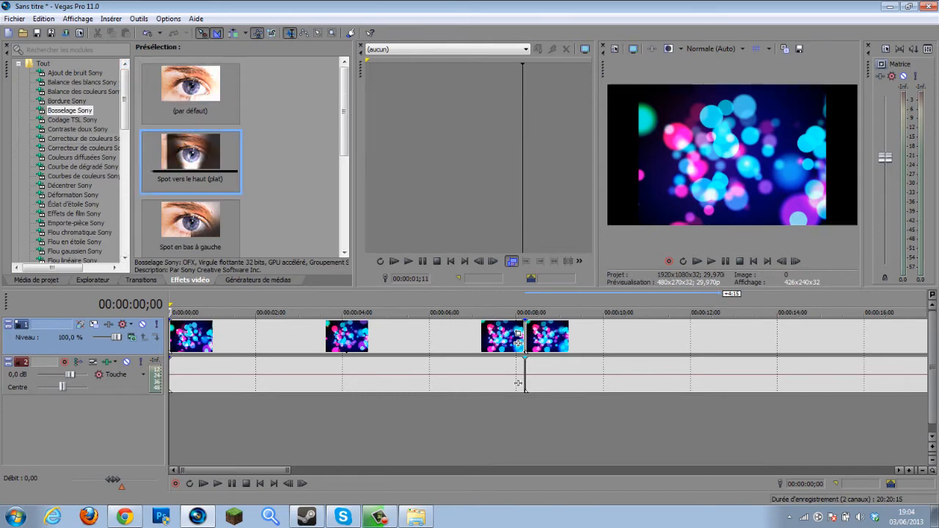
pyautogui.moveTo(518, 382); pyautogui.dragTo(513, 336)
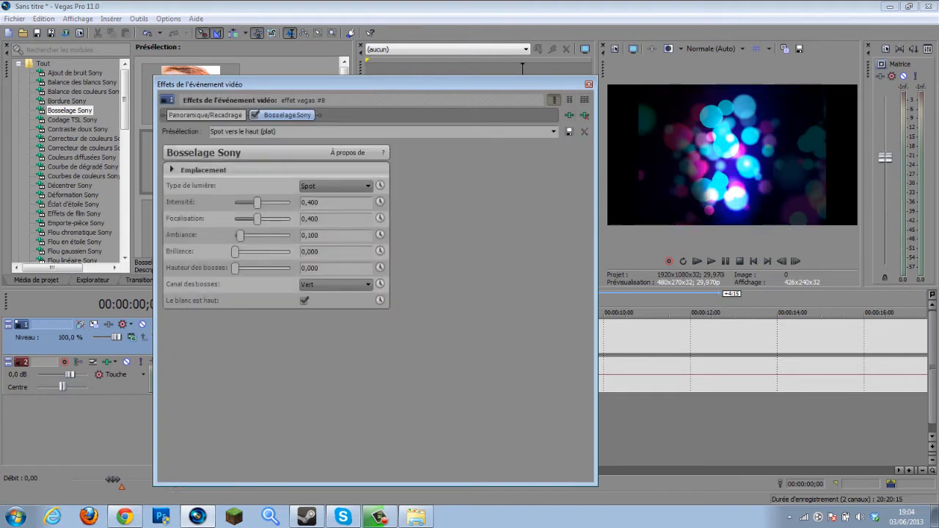
# Try the Omnidirectionnel and Directionnel light types for the Bosselage effect and set its intensity to 0,463.
pyautogui.moveTo(256, 202)
pyautogui.mouseDown()
pyautogui.moveTo(287, 203)
pyautogui.moveTo(257, 203)
pyautogui.mouseUp()
pyautogui.click(335, 186)
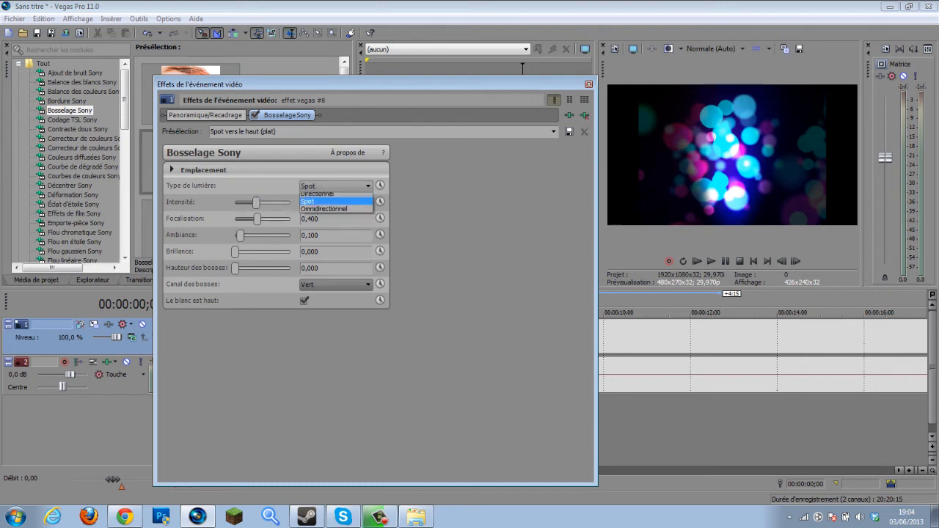
pyautogui.click(330, 211)
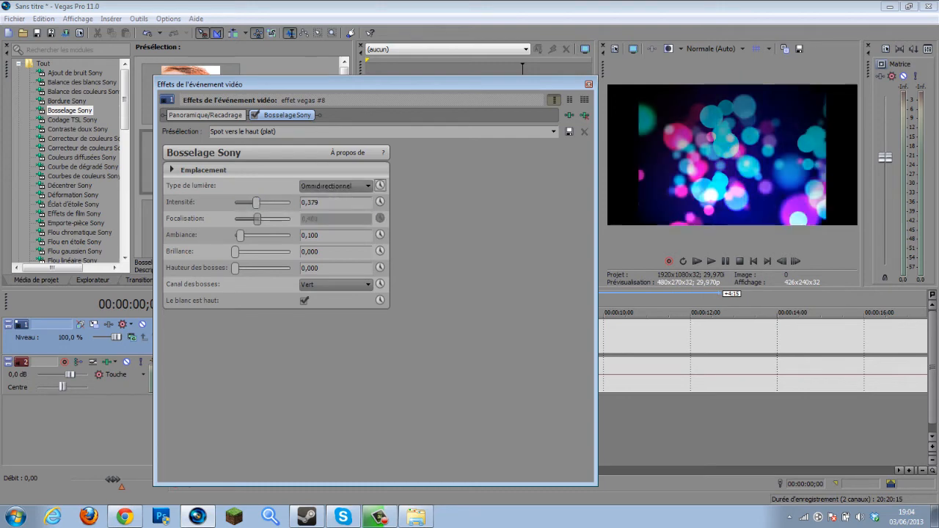
pyautogui.moveTo(256, 203)
pyautogui.mouseDown()
pyautogui.moveTo(242, 203)
pyautogui.moveTo(261, 202)
pyautogui.mouseUp()
pyautogui.click(335, 185)
pyautogui.click(326, 196)
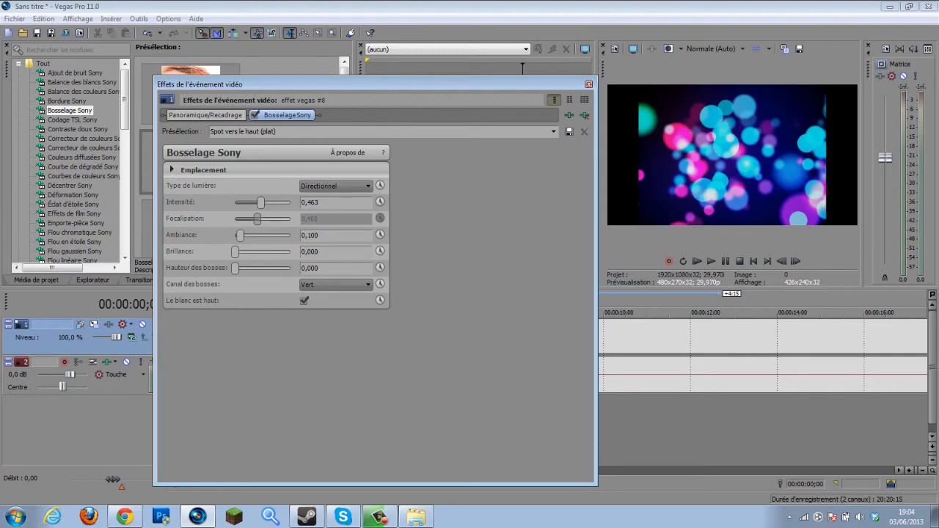
# Set the Bosselage light type to Spot and its focalisation to 0,358, and close the effect settings.
pyautogui.click(335, 186)
pyautogui.click(327, 204)
pyautogui.moveTo(258, 219)
pyautogui.mouseDown()
pyautogui.moveTo(235, 219)
pyautogui.moveTo(255, 219)
pyautogui.mouseUp()
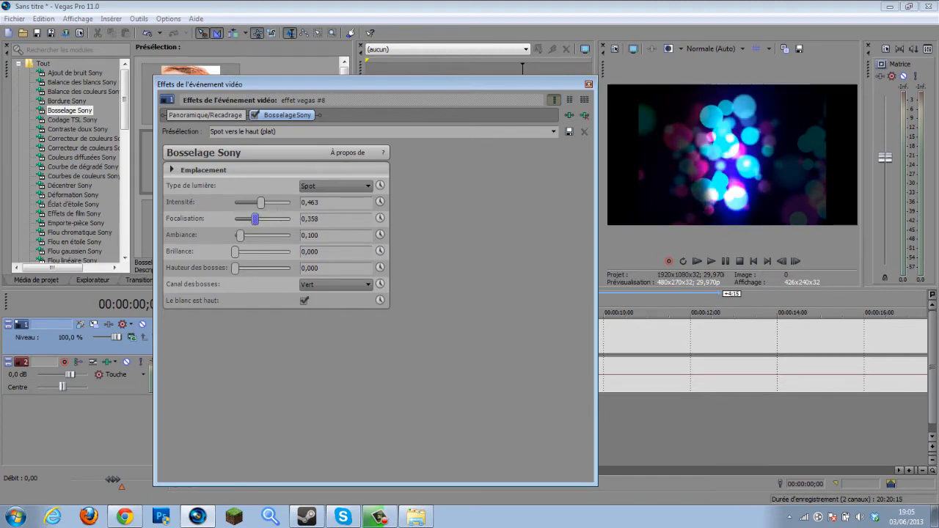
pyautogui.click(589, 84)
# Examine the media generator presets for Couleur unie, Damier, Dégradé de couleur and Générique de fin déroulant Sony.
pyautogui.click(259, 280)
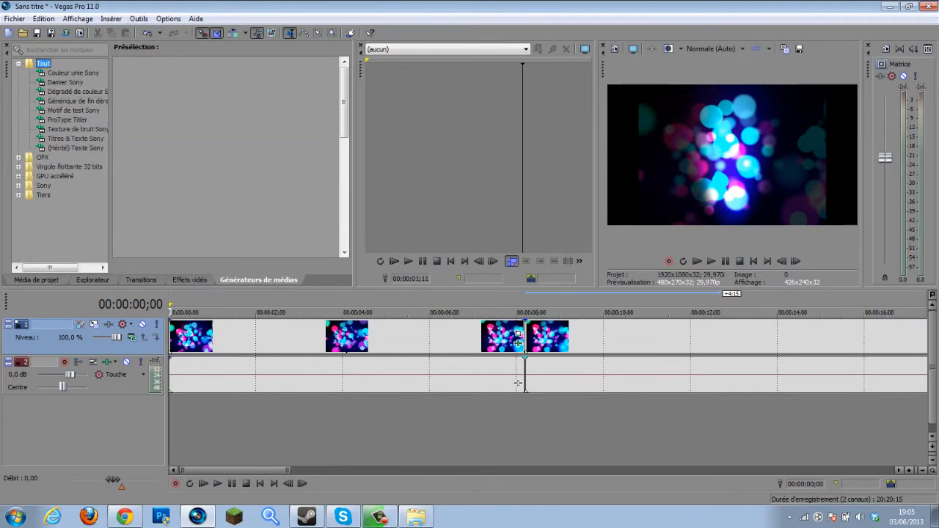
pyautogui.click(74, 73)
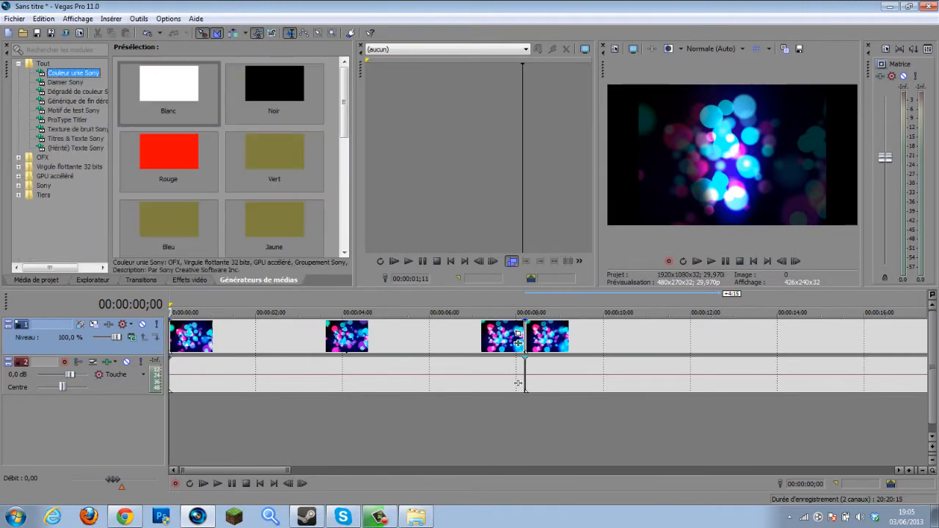
pyautogui.moveTo(344, 103)
pyautogui.mouseDown()
pyautogui.moveTo(344, 194)
pyautogui.moveTo(344, 102)
pyautogui.mouseUp()
pyautogui.press('Down')
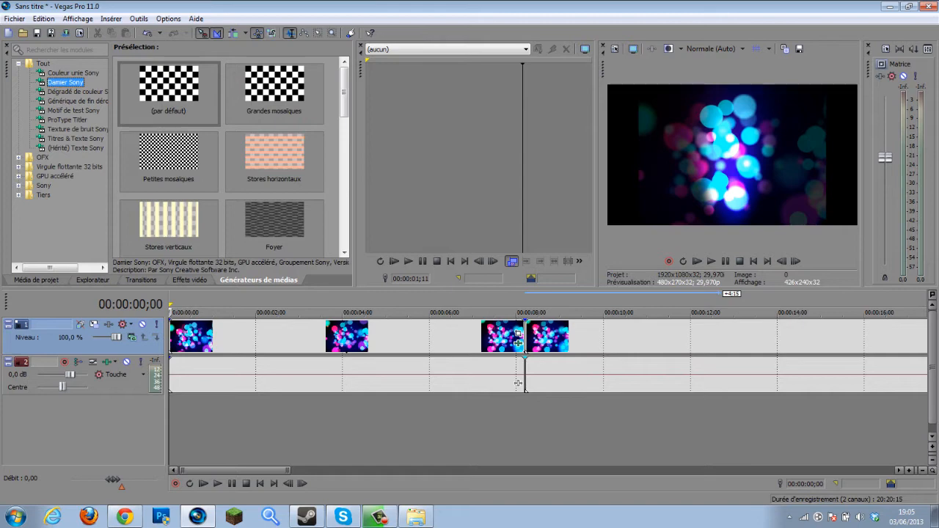
pyautogui.moveTo(344, 92); pyautogui.dragTo(344, 223)
pyautogui.press('Down')
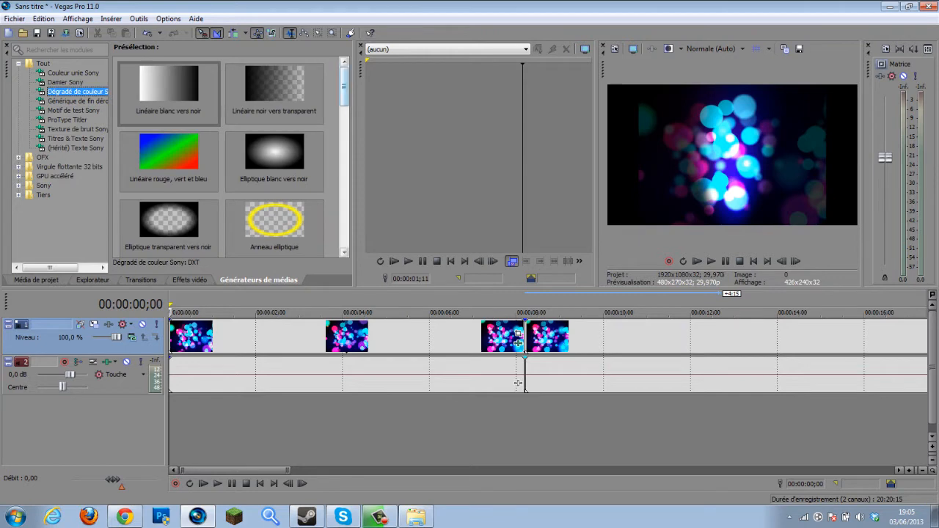
pyautogui.press('Down')
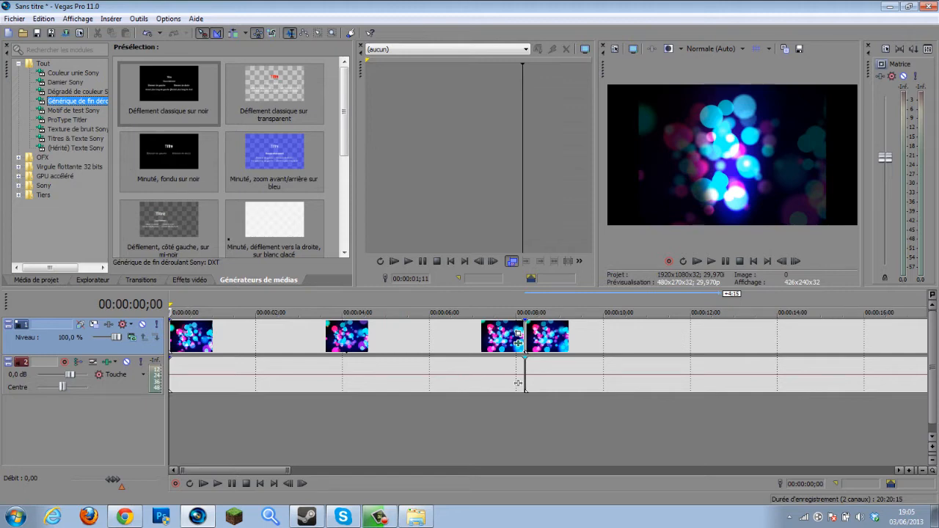
# Add the credit roll preset Minuté, zoom avant/arrière sur bleu after the end of the video and inspect its text elements.
pyautogui.moveTo(236, 471); pyautogui.dragTo(371, 470)
pyautogui.moveTo(275, 158); pyautogui.dragTo(483, 337)
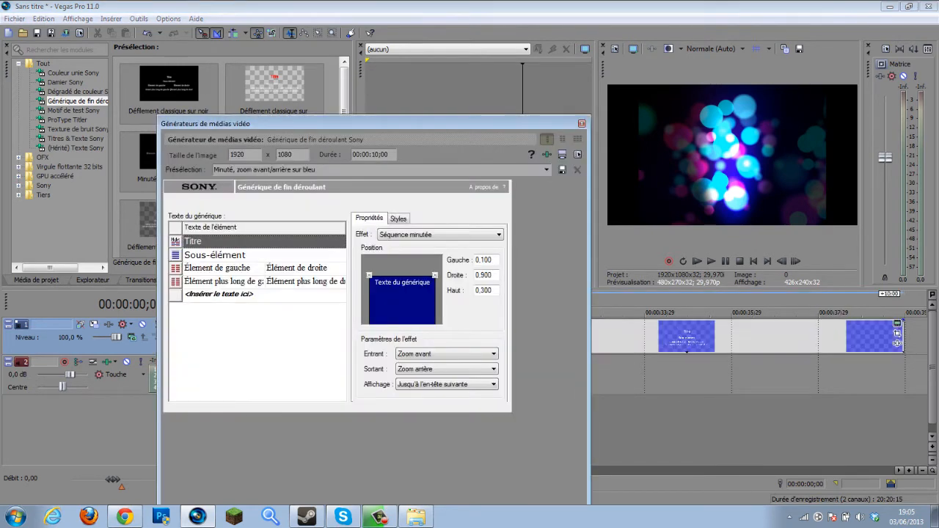
pyautogui.click(215, 255)
pyautogui.click(218, 269)
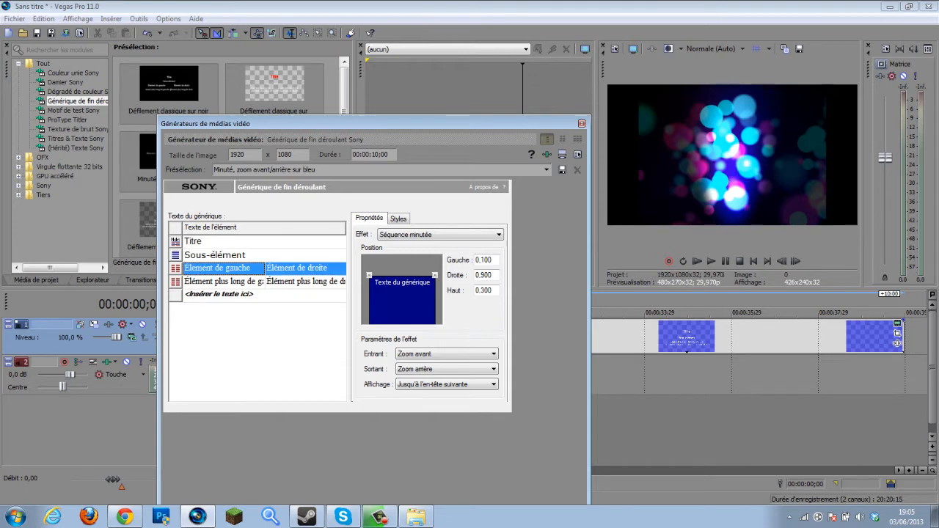
pyautogui.click(223, 282)
pyautogui.click(305, 281)
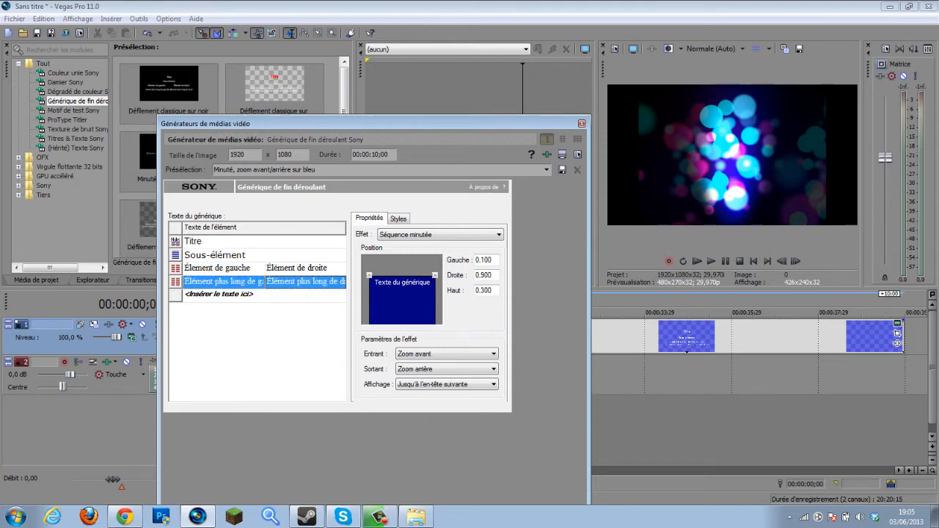
# Try the Générique déroulant effect on the credits and switch back to Séquence minutée.
pyautogui.click(440, 235)
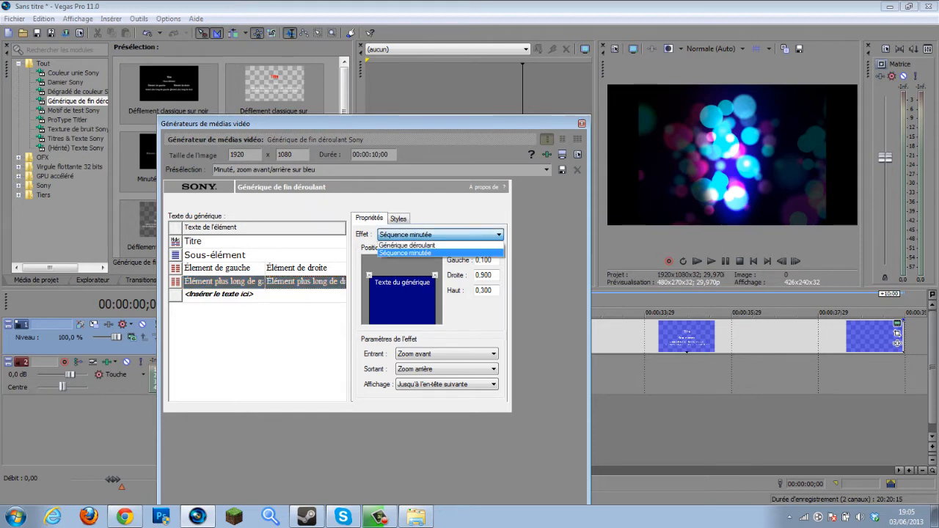
pyautogui.click(433, 245)
pyautogui.click(440, 235)
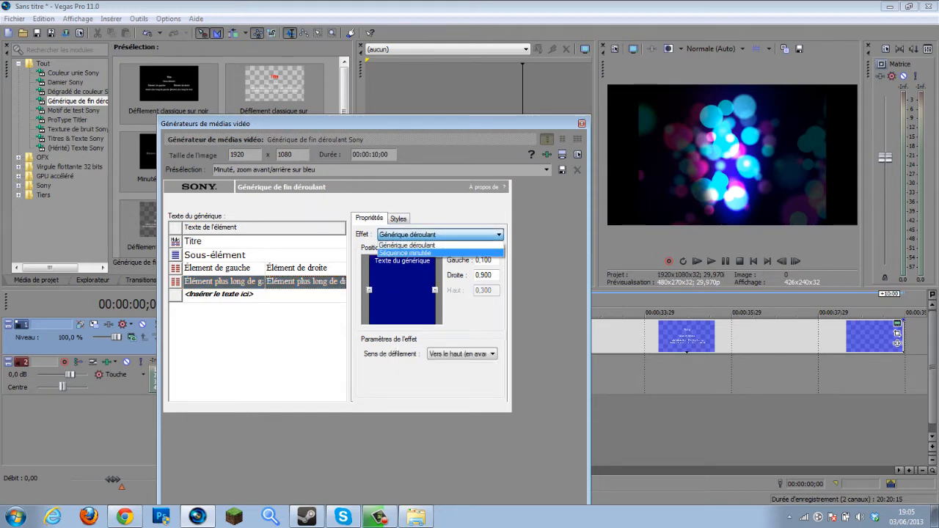
pyautogui.click(411, 245)
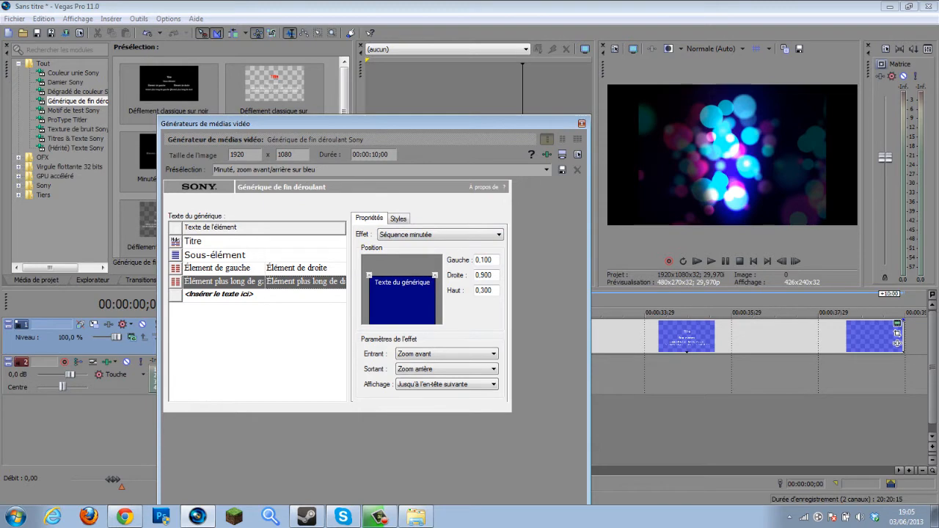
# Close the generator settings, delete the credits clip and return the playhead to the start of the timeline.
pyautogui.click(582, 124)
pyautogui.click(706, 338)
pyautogui.press('Delete')
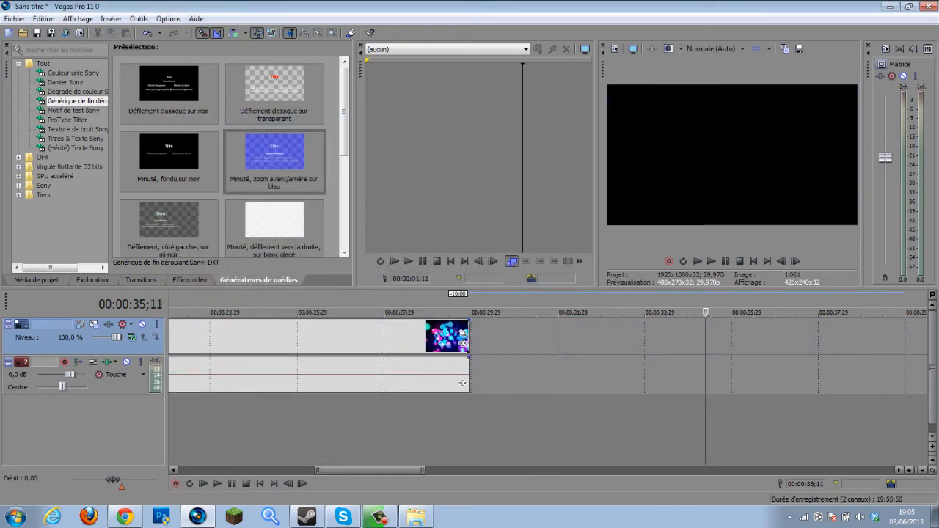
pyautogui.hotkey('ctrl', 'Home')
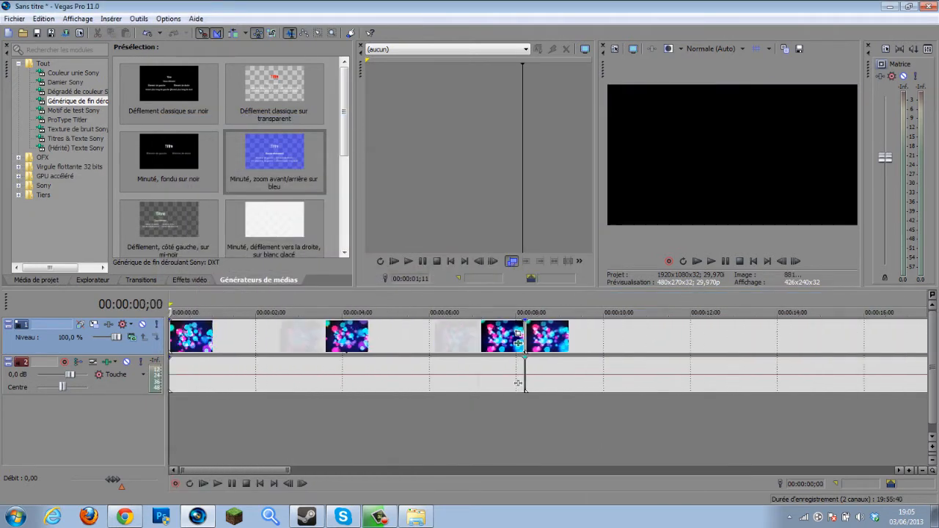
# Add the Barres SMPTE (NTSC) preset of Motif de test Sony on a new track below the audio and close its settings.
pyautogui.press('Down')
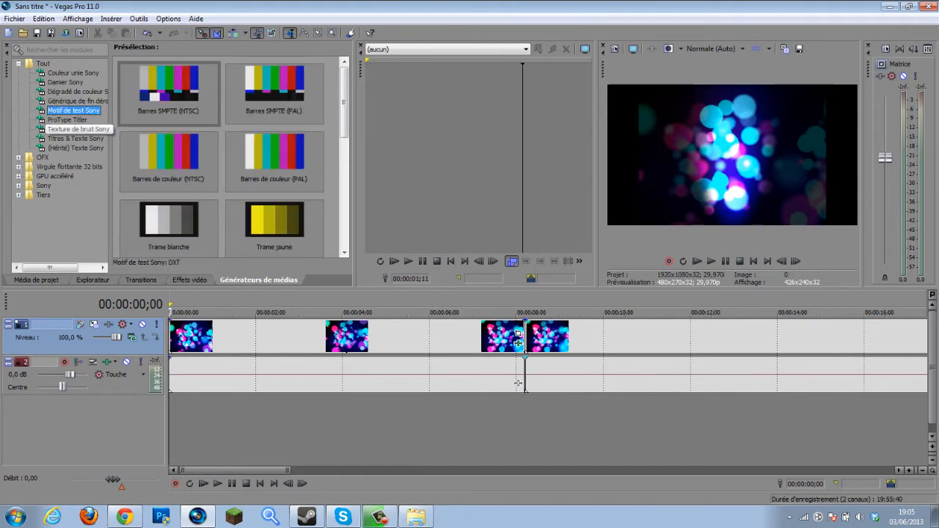
pyautogui.press('Tab')
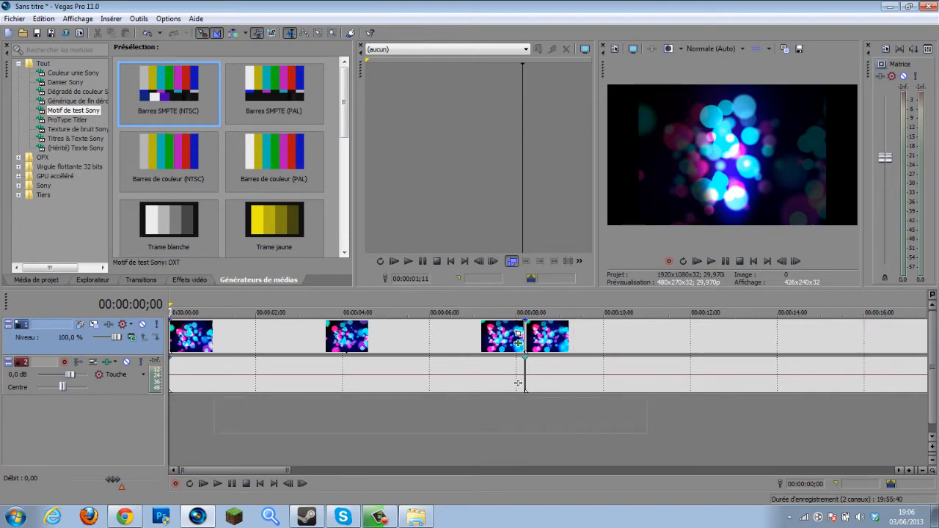
pyautogui.press('Return')
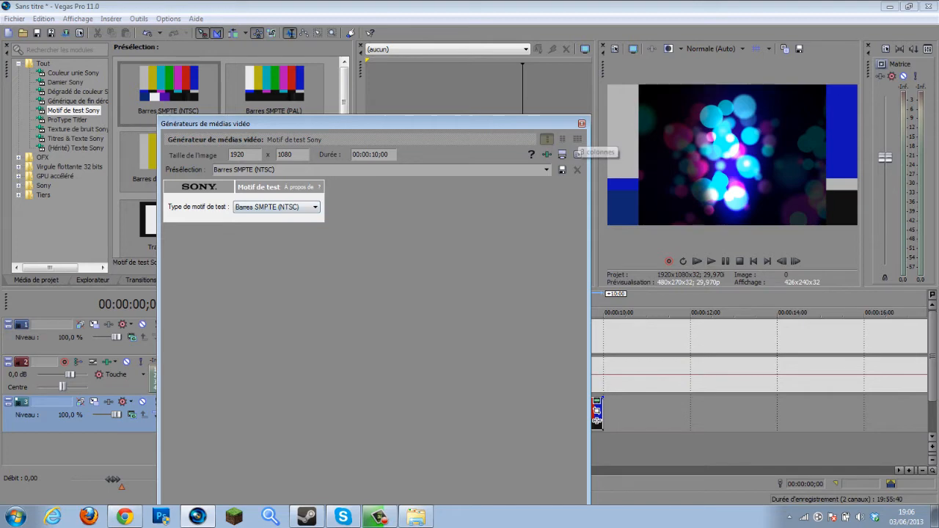
pyautogui.click(582, 123)
# Delete the test pattern clip together with its empty track.
pyautogui.click(358, 414)
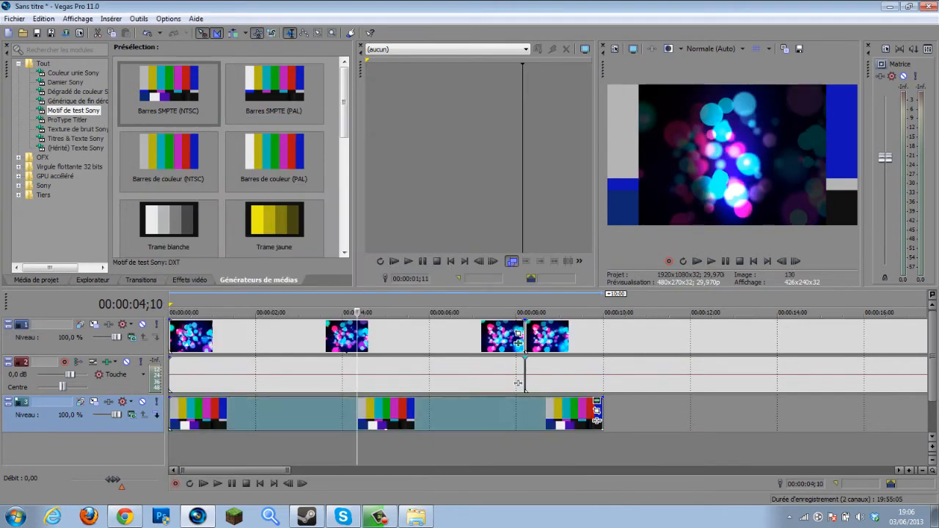
pyautogui.press('Delete')
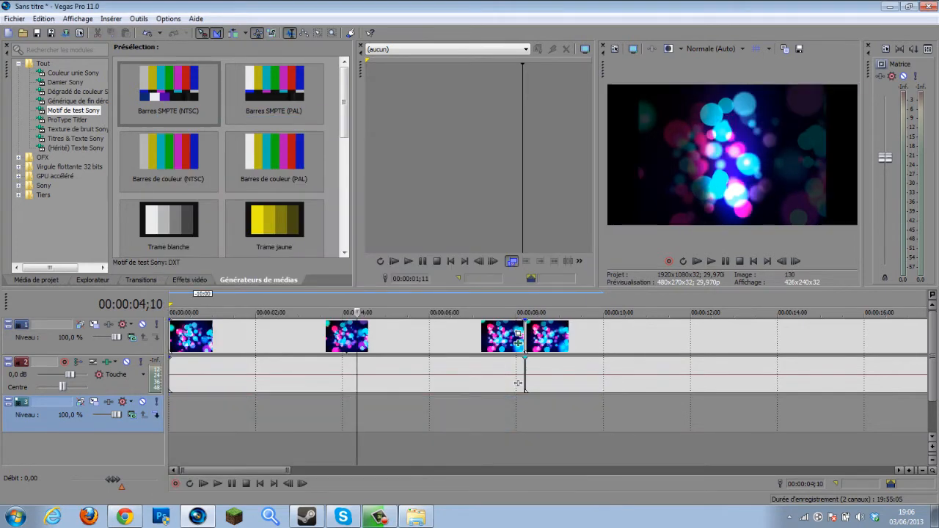
pyautogui.press('Delete')
# Examine the media generator presets for ProType Titler, Texture de bruit Sony and Titres & Texte Sony.
pyautogui.press('Down')
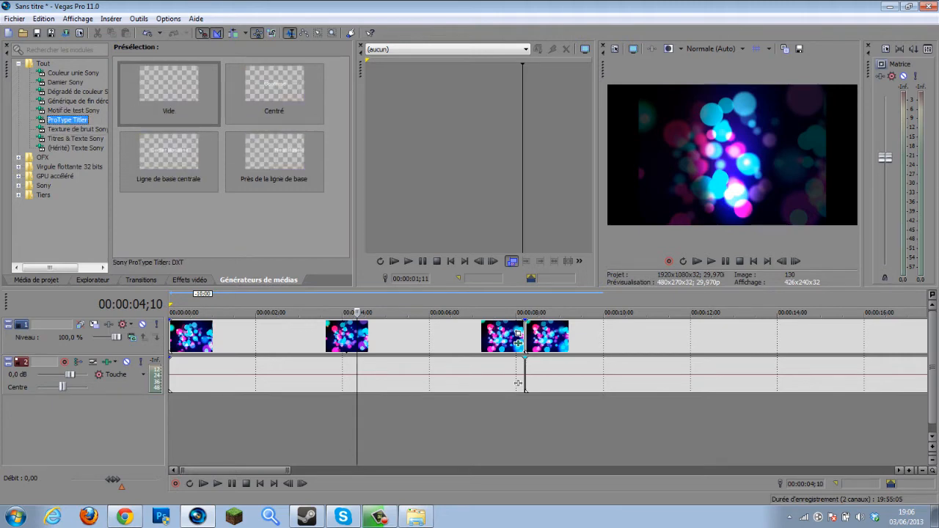
pyautogui.press('Down')
pyautogui.press('Down')
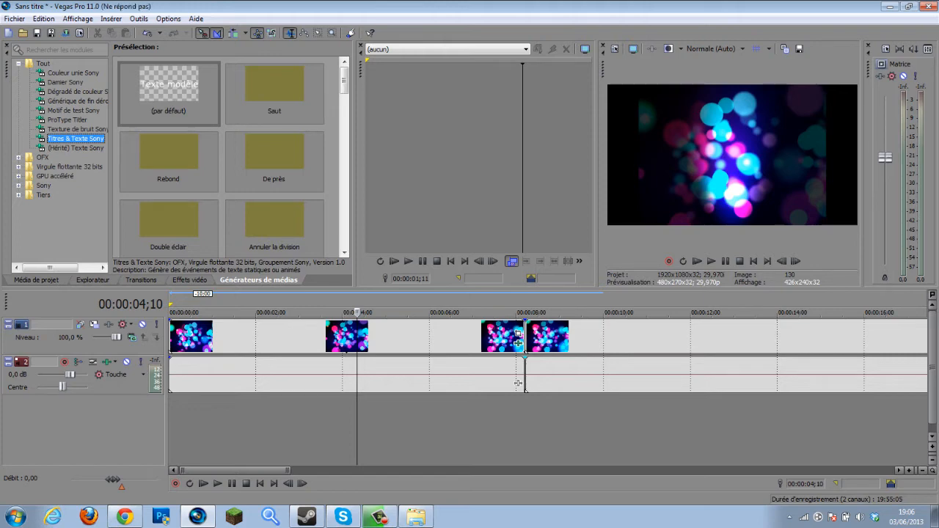
pyautogui.press('Up')
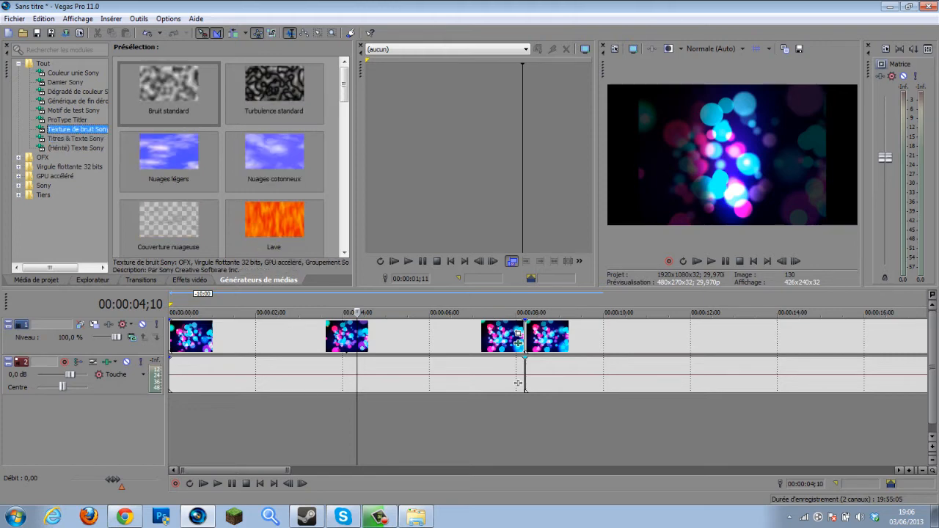
# Browse the Sony audio effects available for the master bus, including Porte de bruit and Étirement de la durée, without adding any.
pyautogui.moveTo(886, 157)
pyautogui.mouseDown()
pyautogui.moveTo(885, 107)
pyautogui.moveTo(885, 164)
pyautogui.mouseUp()
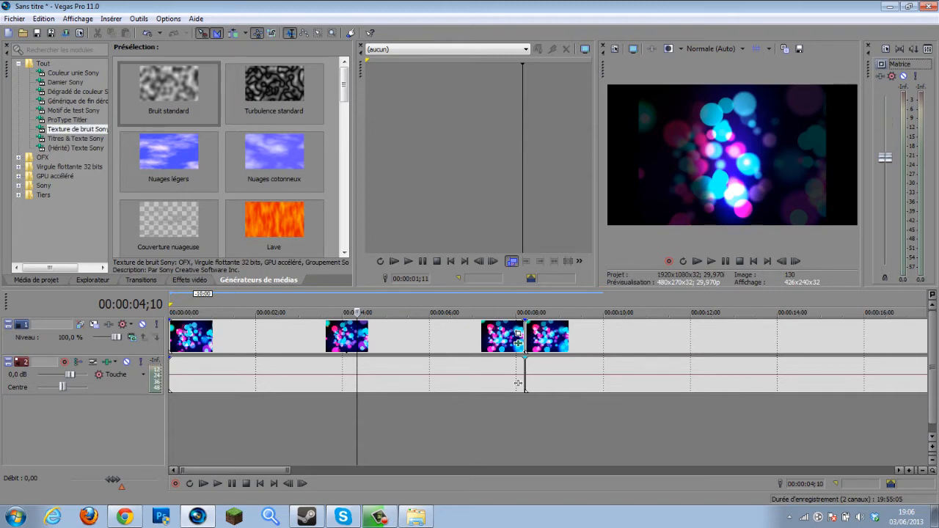
pyautogui.click(881, 77)
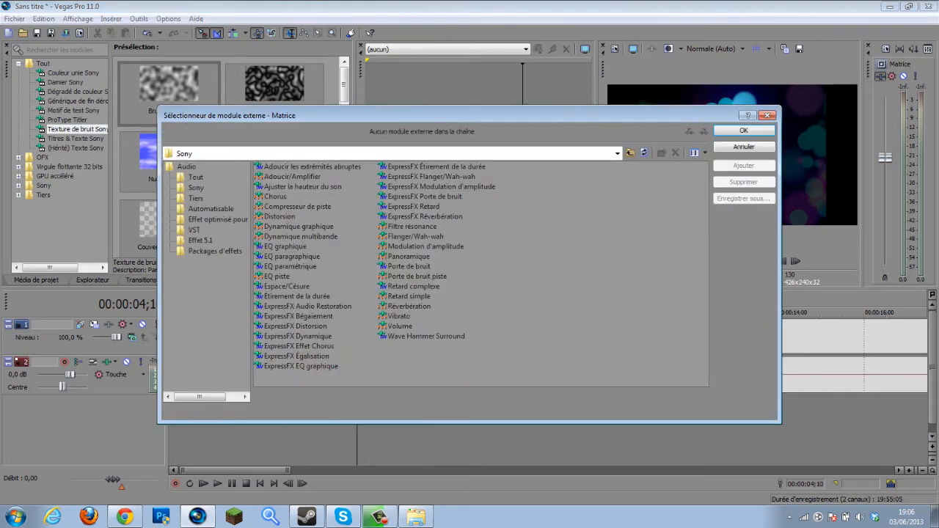
pyautogui.click(409, 257)
pyautogui.click(409, 266)
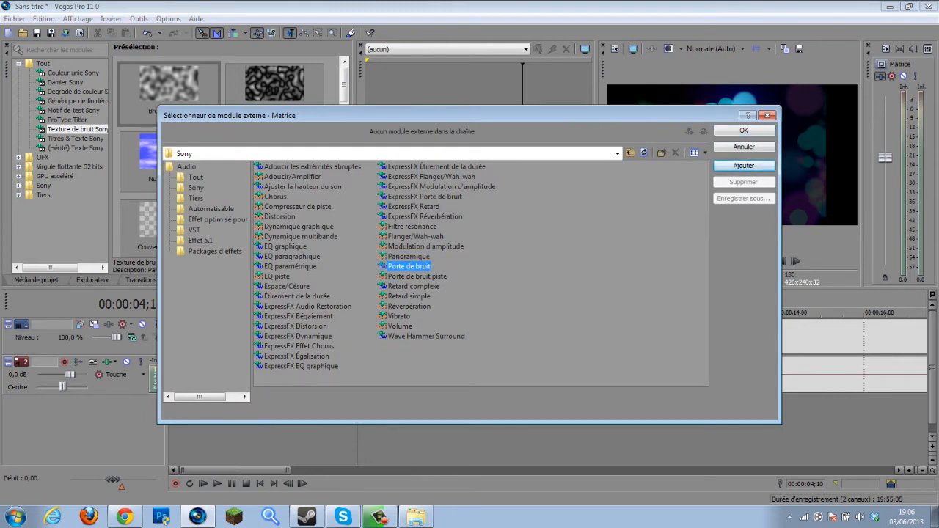
pyautogui.click(297, 296)
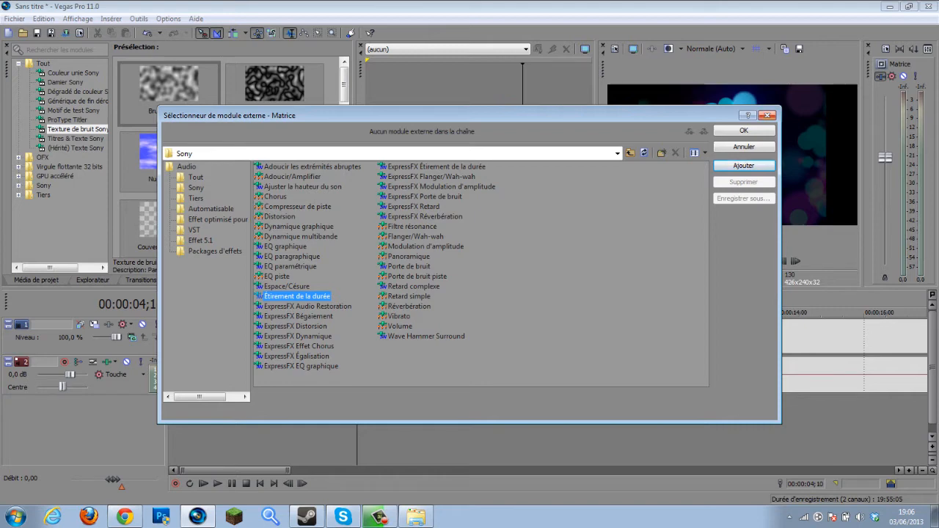
pyautogui.press('Escape')
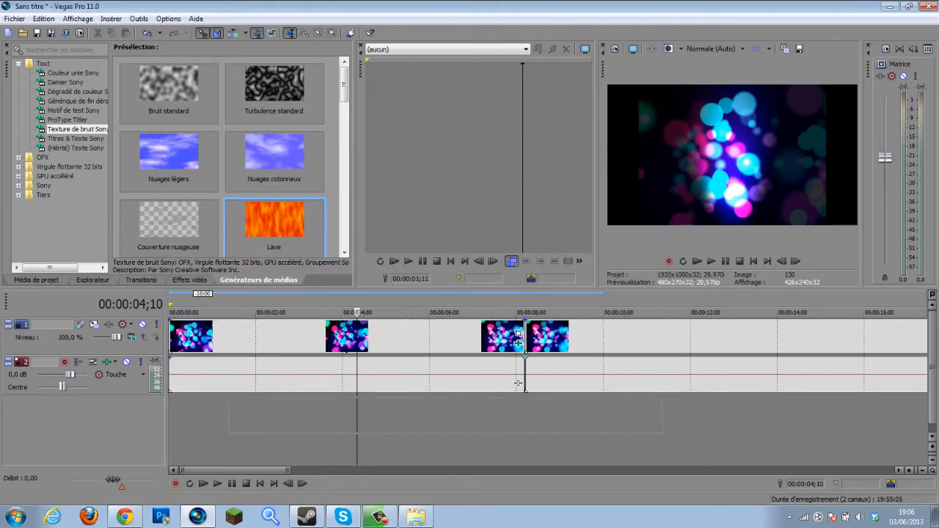
# Try the Lave preset of Texture de bruit Sony on a new track below the audio, then close its settings and remove it.
pyautogui.moveTo(518, 383); pyautogui.dragTo(517, 412)
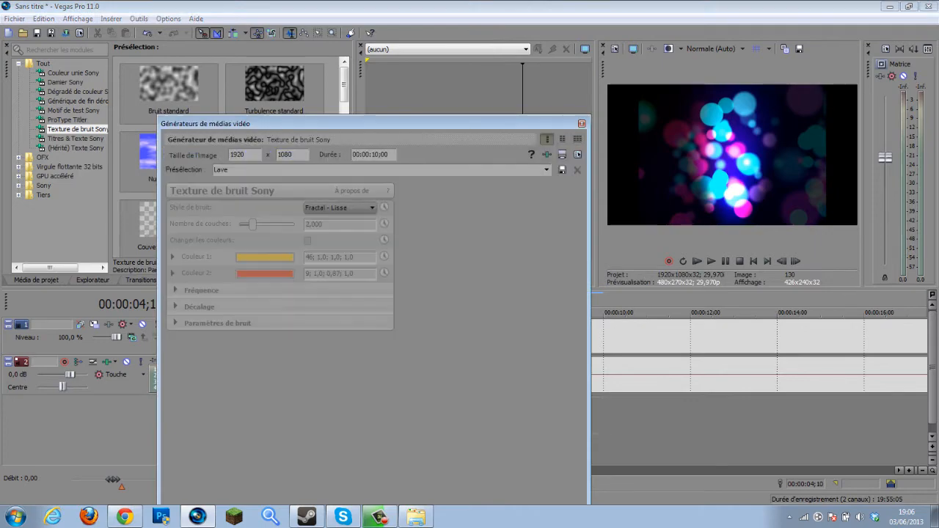
pyautogui.moveTo(374, 123)
pyautogui.mouseDown()
pyautogui.moveTo(328, 147)
pyautogui.moveTo(284, 429)
pyautogui.moveTo(314, 407)
pyautogui.moveTo(347, 433)
pyautogui.moveTo(784, 445)
pyautogui.moveTo(390, 127)
pyautogui.mouseUp()
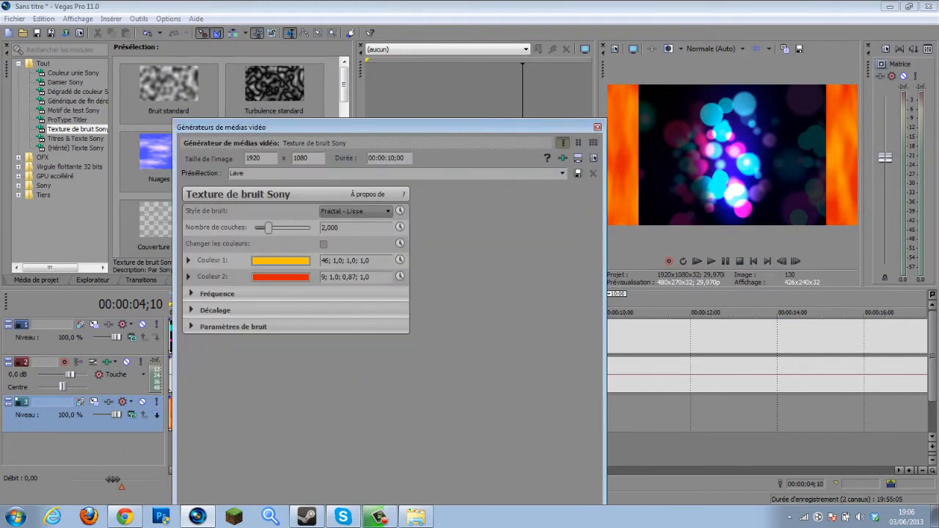
pyautogui.click(597, 127)
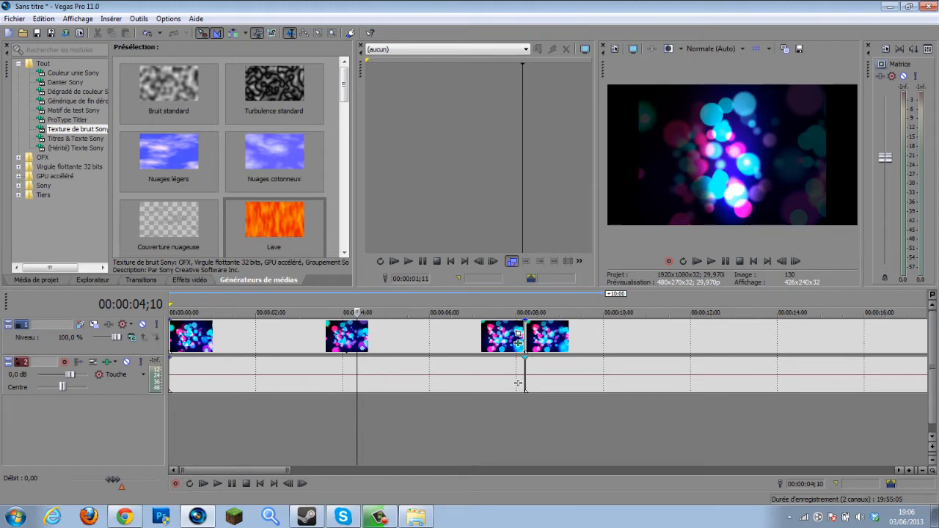
# Remove the Bosselage Sony effect from the first video clip and close the event effects settings.
pyautogui.click(518, 342)
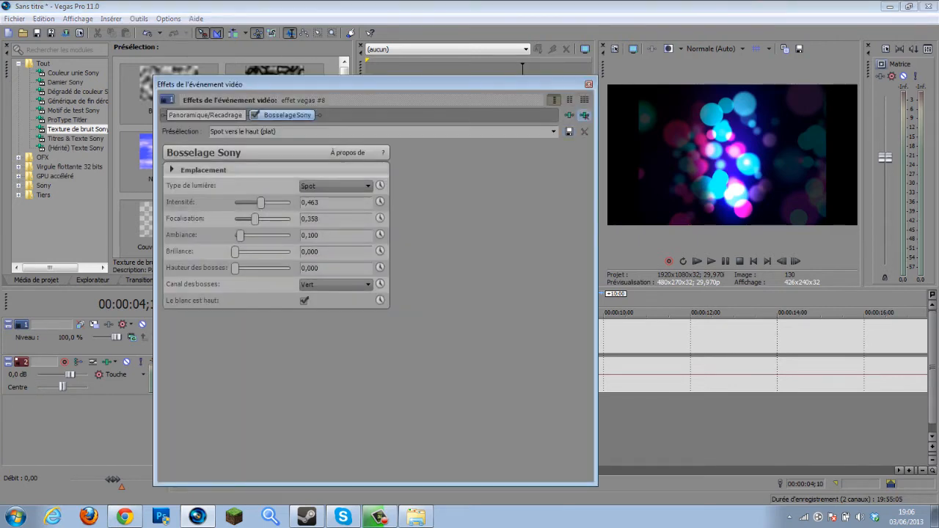
pyautogui.click(588, 85)
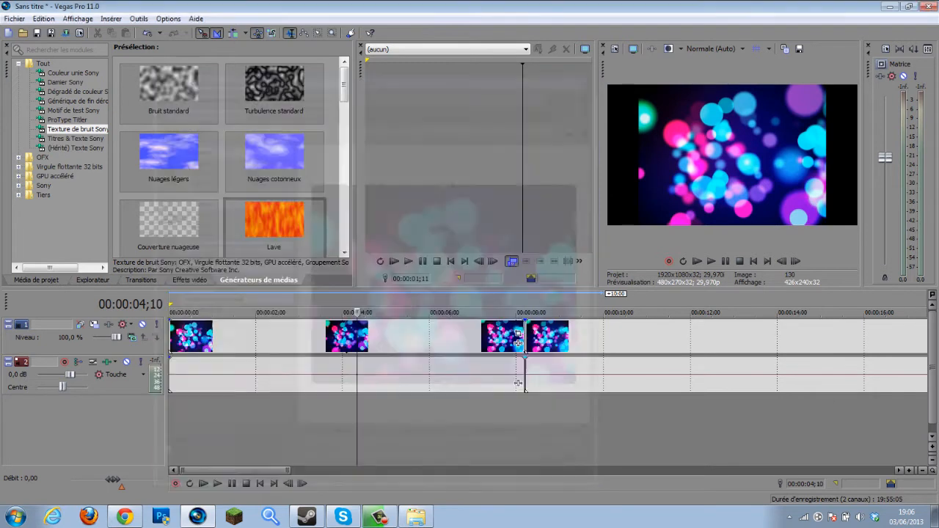
# Examine the text presets of Titres & Texte Sony and (Hérité) Texte Sony.
pyautogui.press('Down')
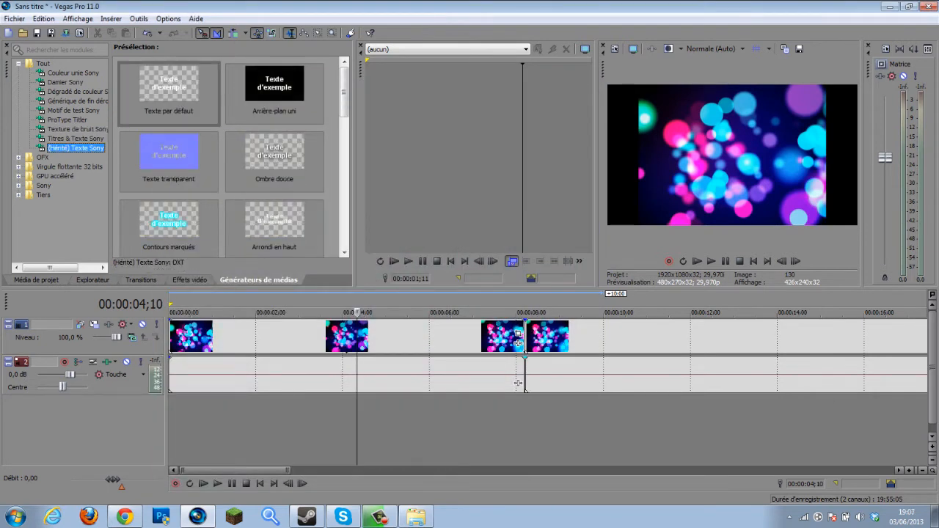
pyautogui.moveTo(344, 81)
pyautogui.mouseDown()
pyautogui.moveTo(344, 233)
pyautogui.moveTo(344, 75)
pyautogui.mouseUp()
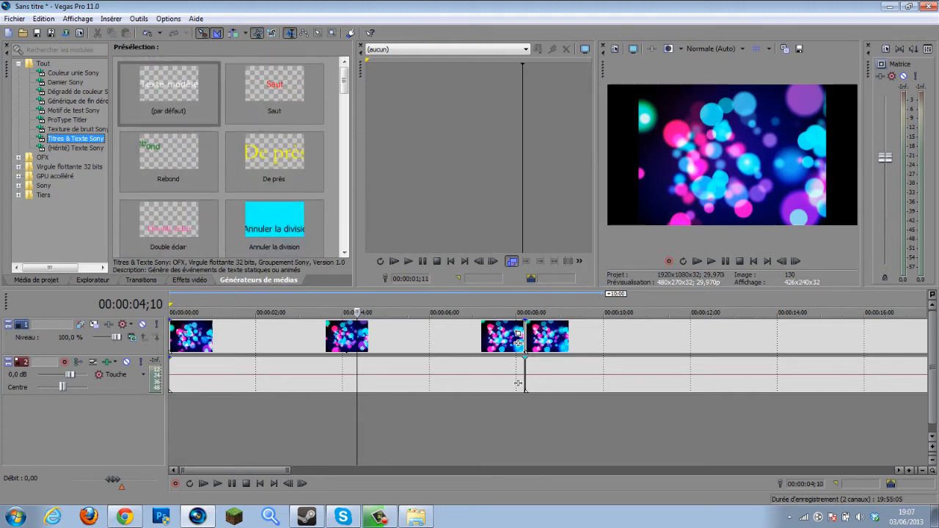
pyautogui.press('Down')
pyautogui.moveTo(344, 92); pyautogui.dragTo(344, 199)
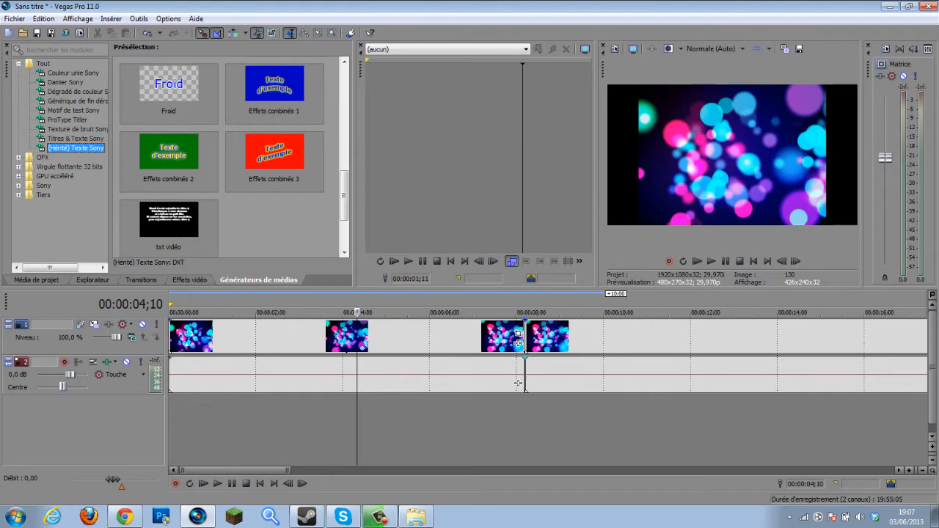
# Delete the unused noise texture, test pattern and credit roll from the project media, keeping only effet vegas #8.wmv.
pyautogui.hotkey('alt', '1')
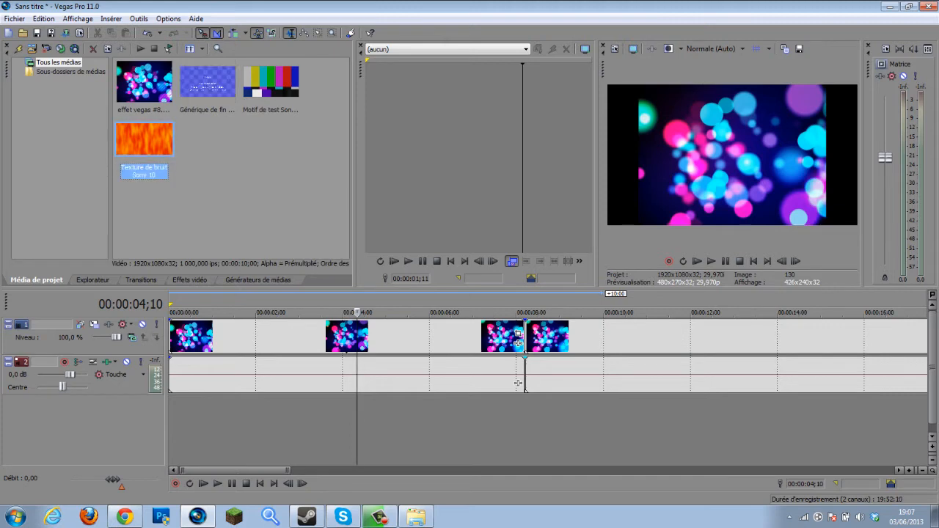
pyautogui.press('Delete')
pyautogui.press('Delete')
pyautogui.press('Delete')
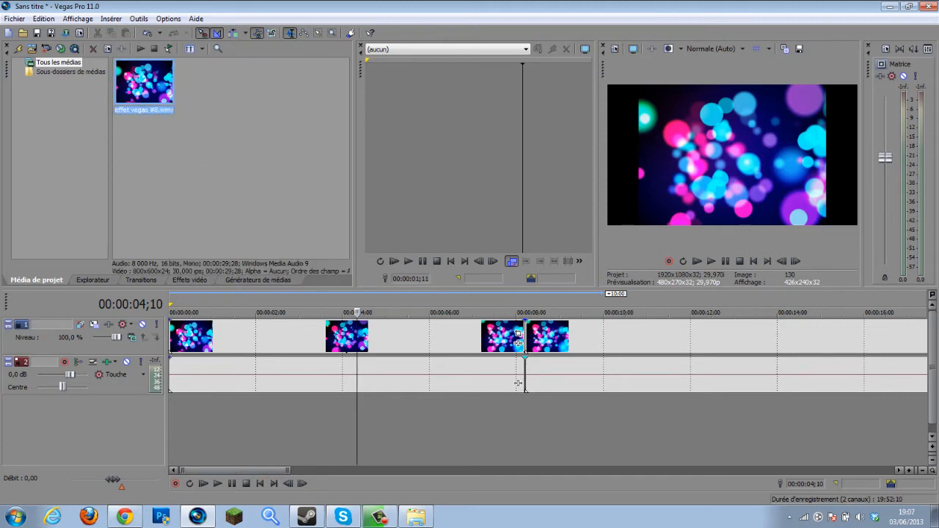
# Return the playhead to the start and disable Conserver les proportions in the first video clip's properties.
pyautogui.moveTo(357, 312); pyautogui.dragTo(170, 312)
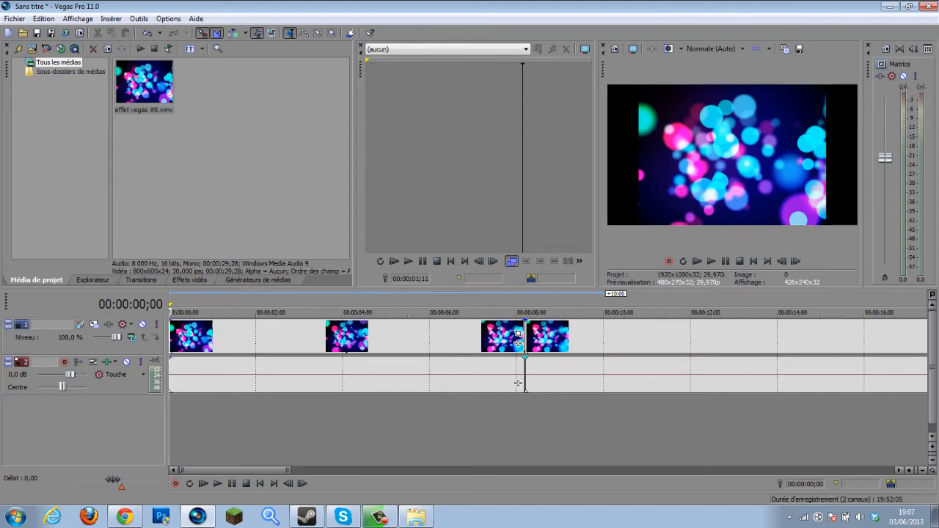
pyautogui.rightClick(228, 334)
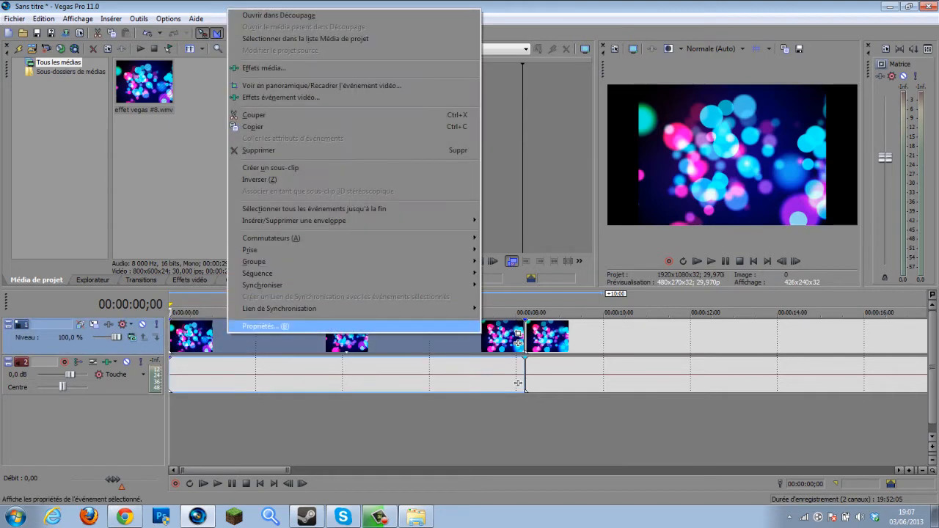
pyautogui.click(266, 327)
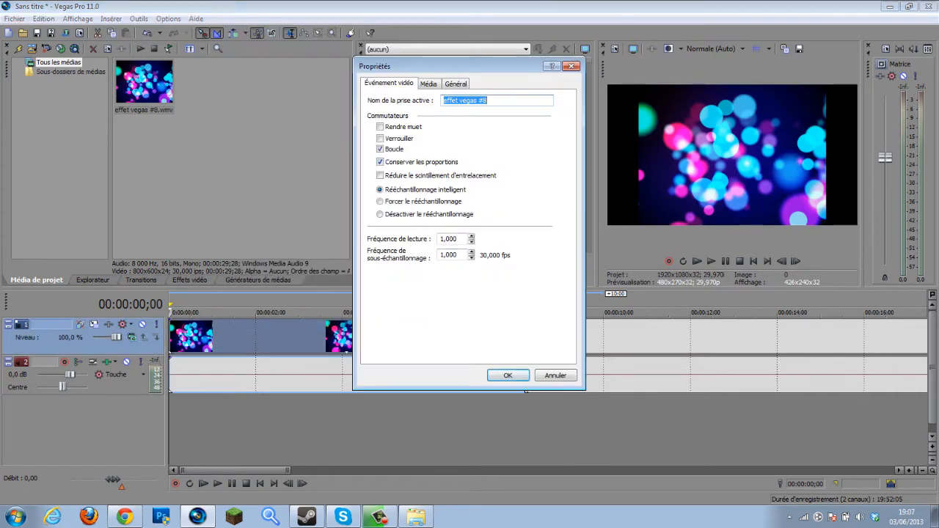
pyautogui.click(380, 162)
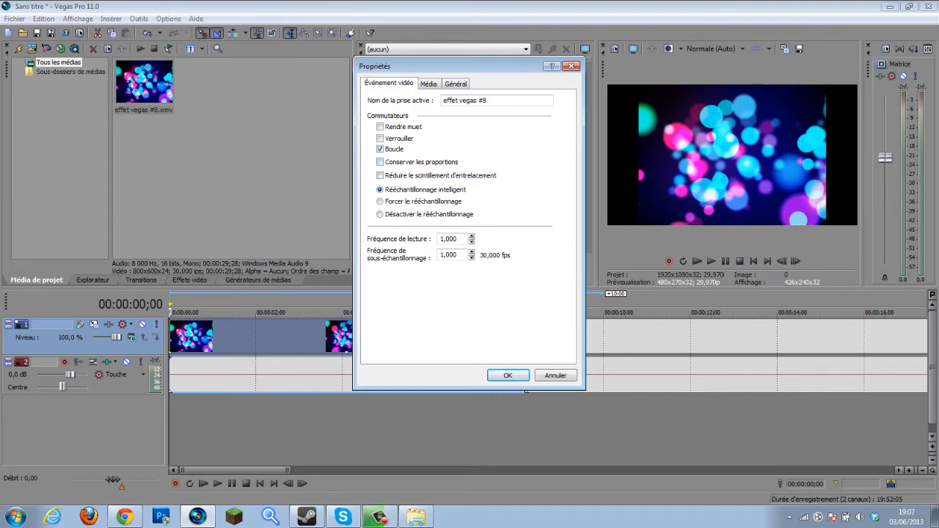
pyautogui.press('Return')
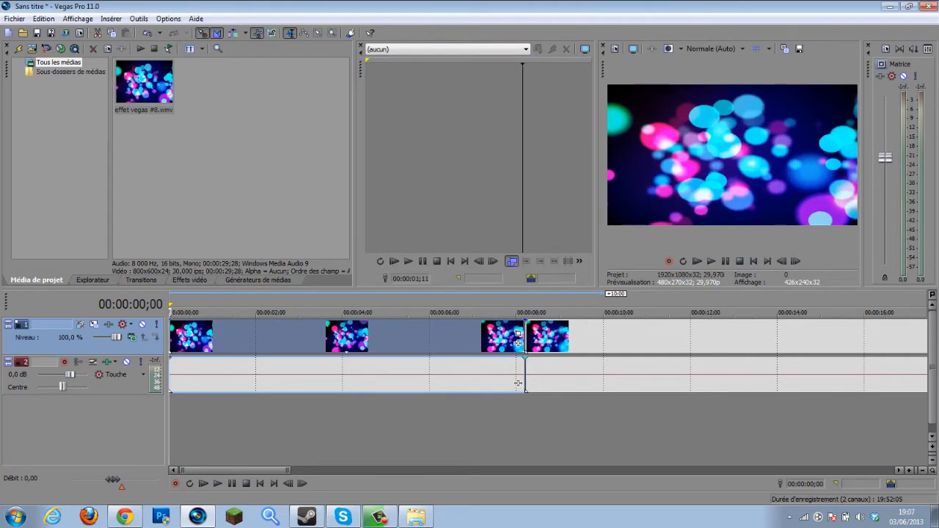
# Disable Conserver les proportions for the second video clip, return the playhead to the start and select the audio track.
pyautogui.press('space')
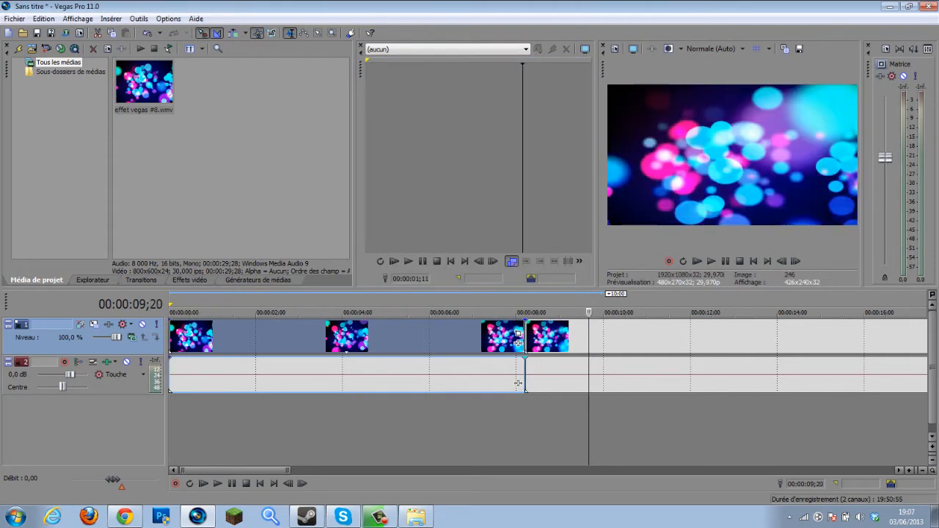
pyautogui.rightClick(629, 338)
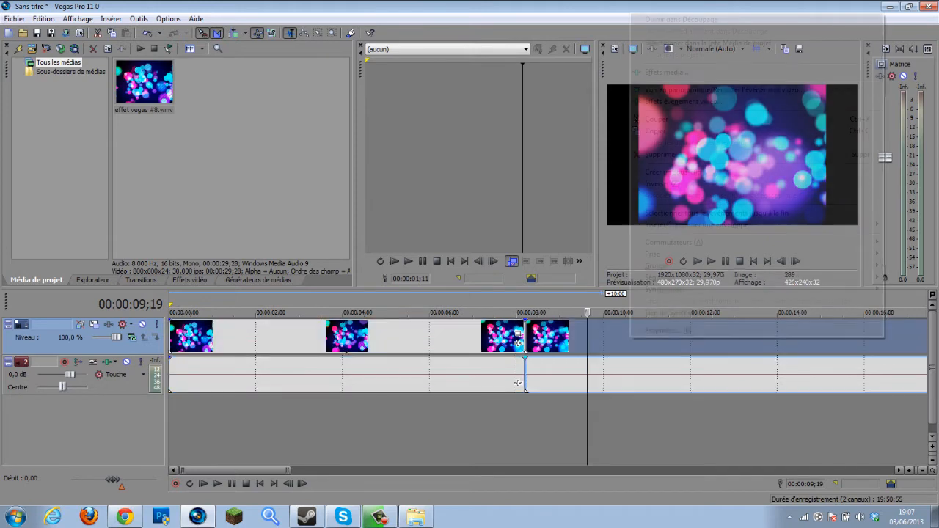
pyautogui.click(679, 329)
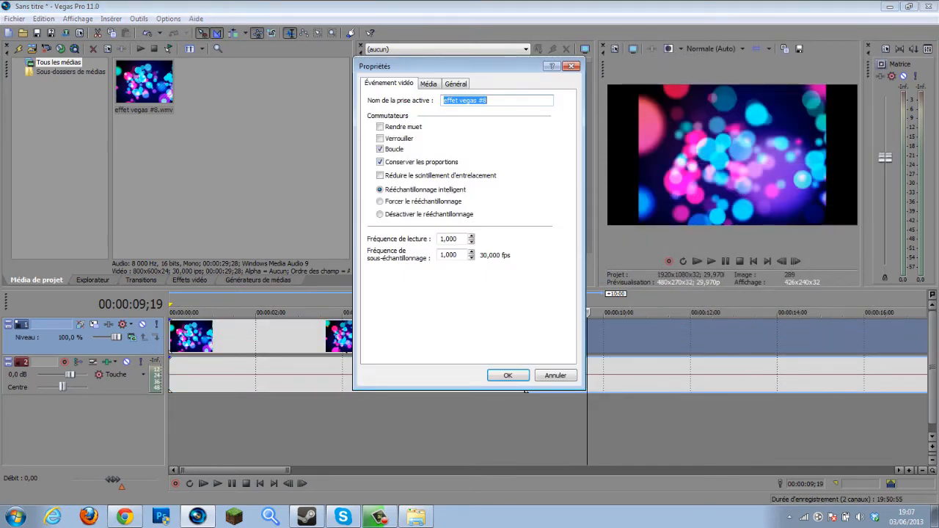
pyautogui.moveTo(448, 66); pyautogui.dragTo(531, 83)
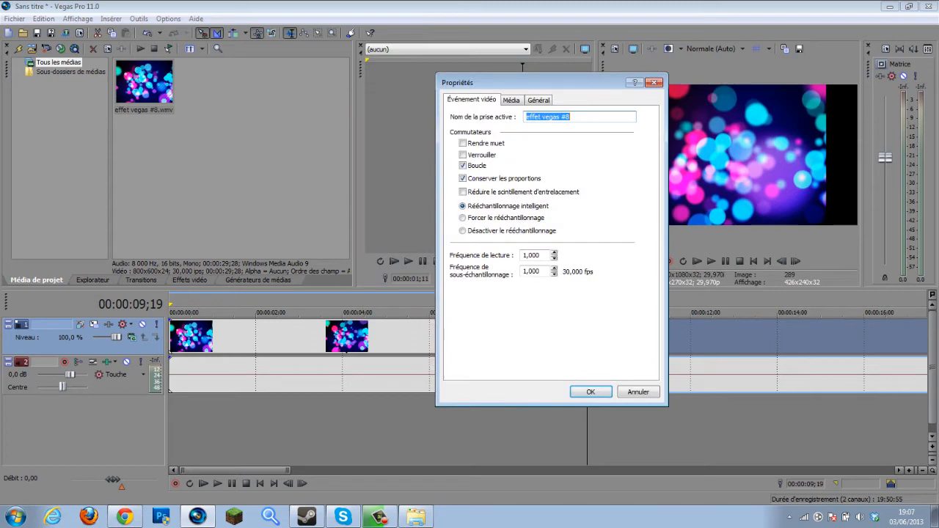
pyautogui.click(462, 178)
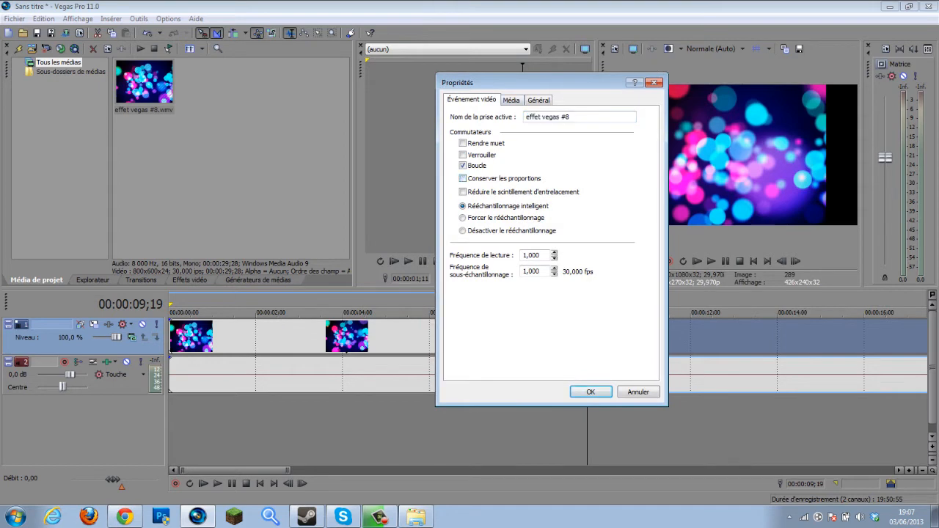
pyautogui.press('Return')
pyautogui.moveTo(587, 313); pyautogui.dragTo(170, 313)
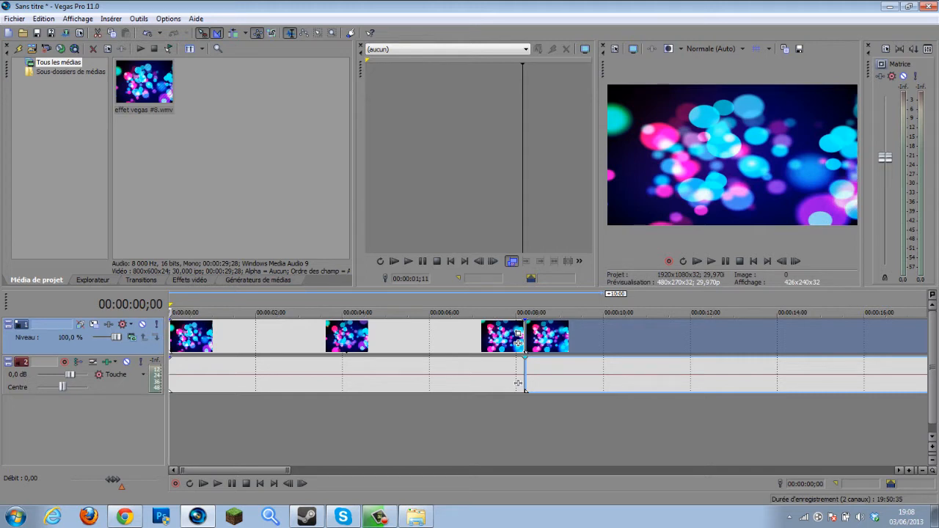
pyautogui.click(110, 385)
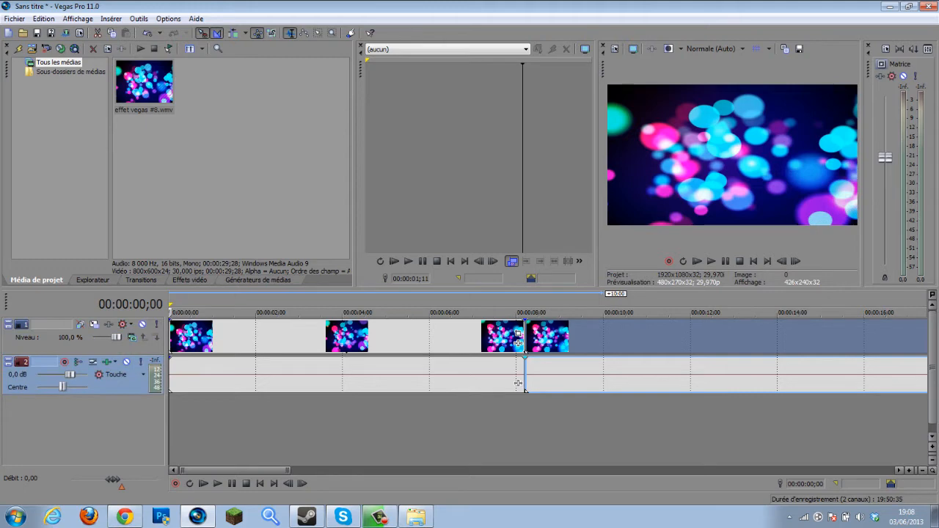
# Preview the resized clips, then delete the second video clip and remove the audio track.
pyautogui.press('space')
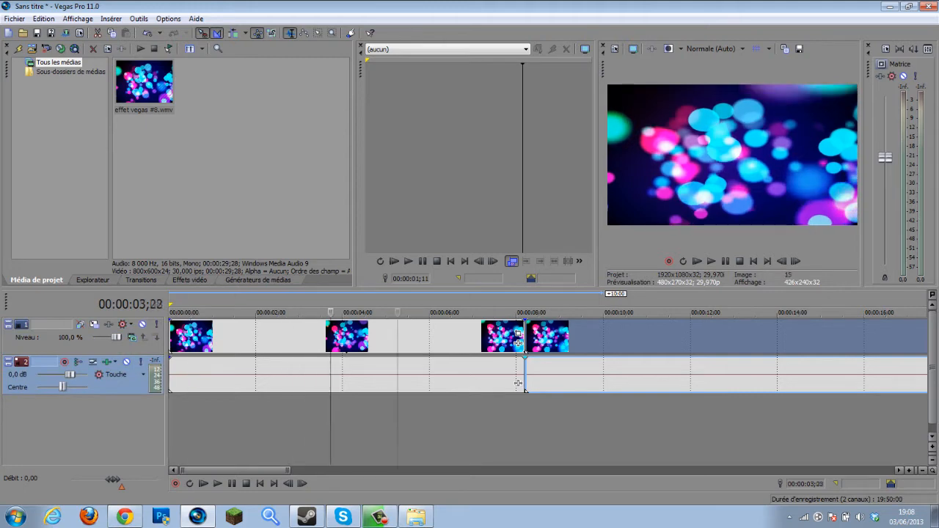
pyautogui.press('space')
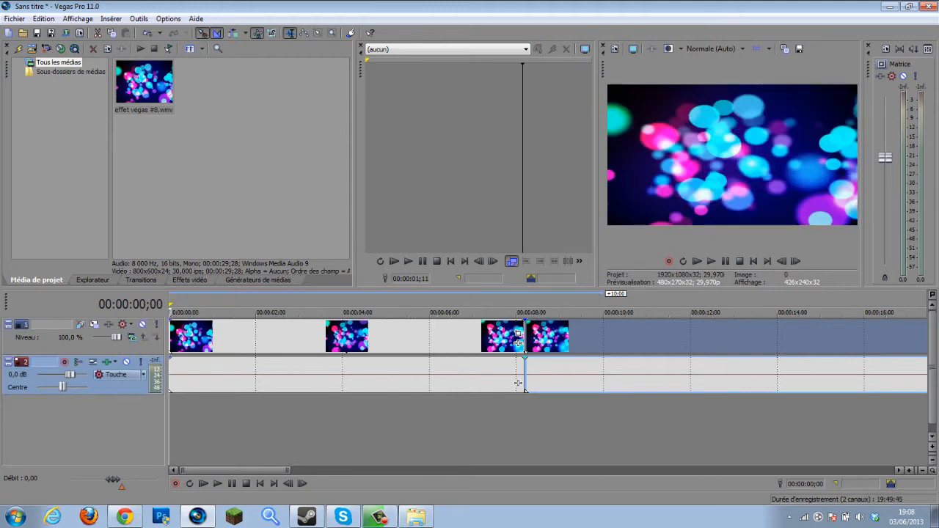
pyautogui.press('Delete')
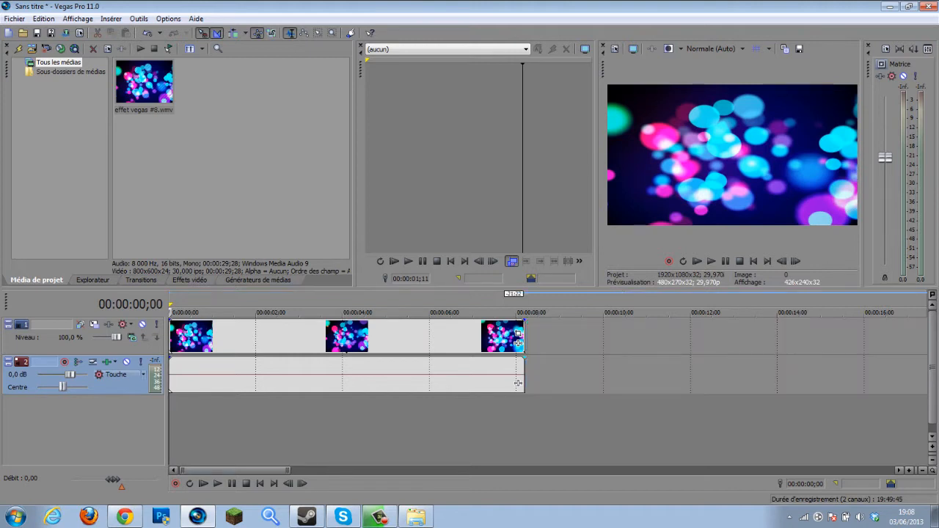
pyautogui.press('Delete')
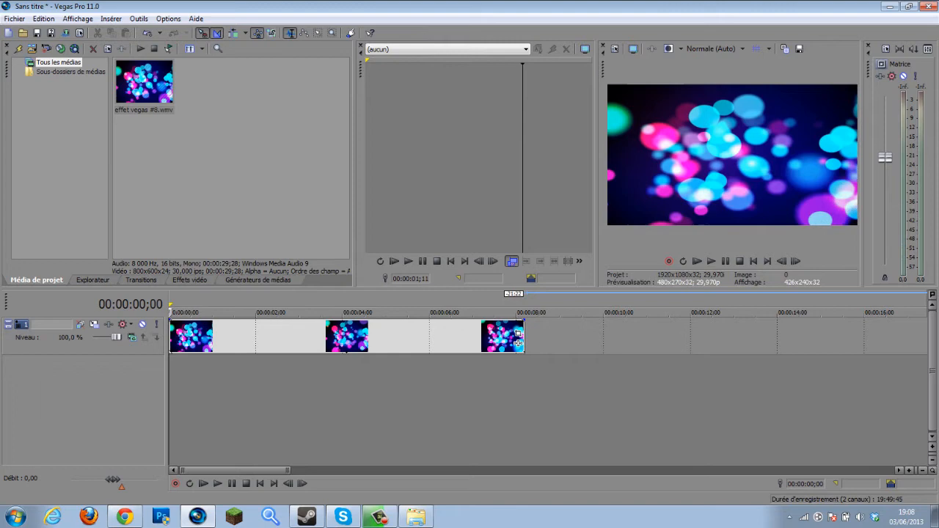
# Add beep_censure.mp3 from the Sound FX folder below the video, align it with the timeline start and play it.
pyautogui.click(415, 517)
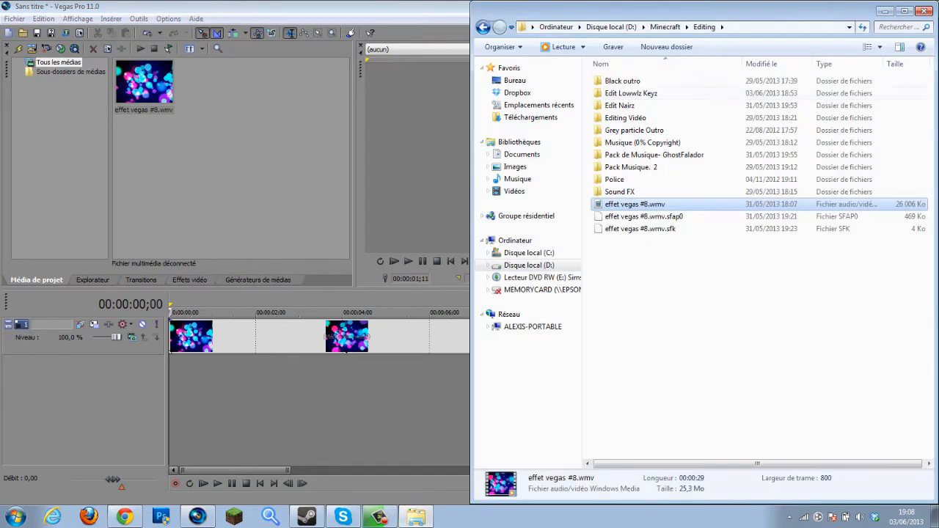
pyautogui.doubleClick(620, 191)
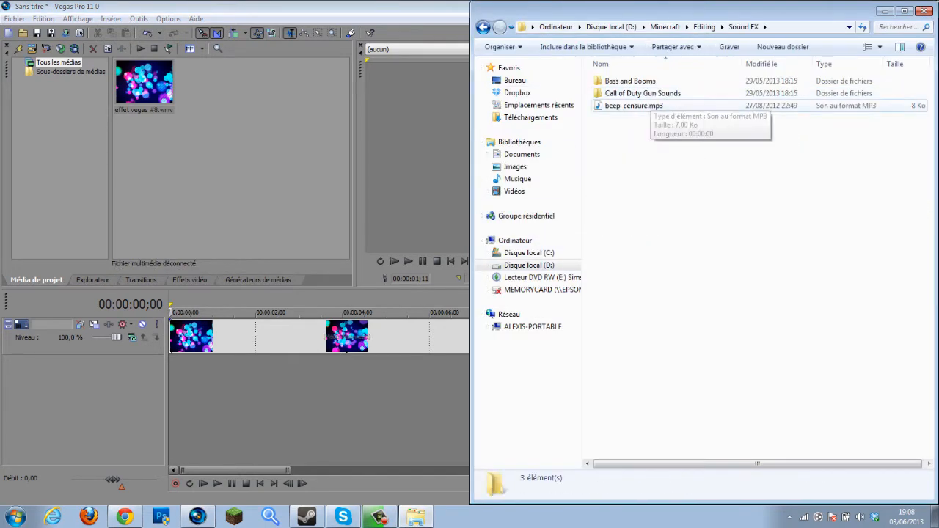
pyautogui.moveTo(644, 108); pyautogui.dragTo(197, 383)
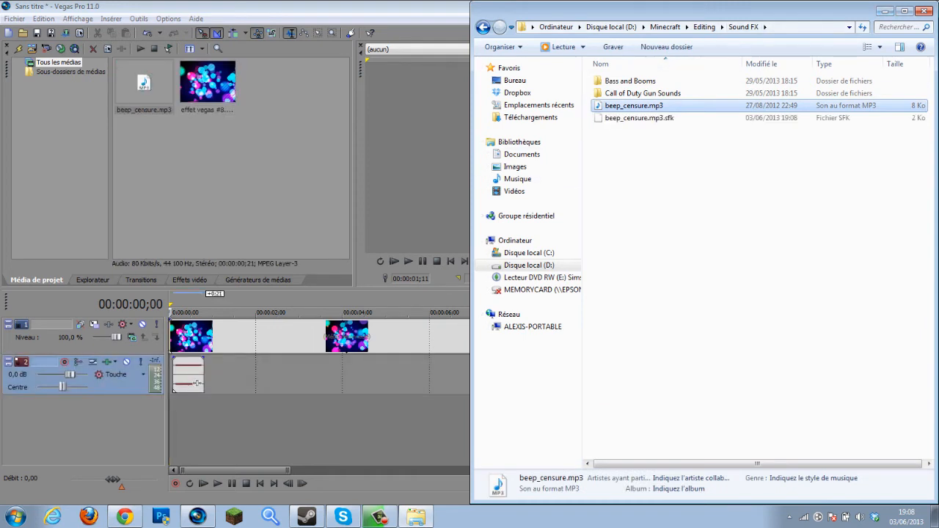
pyautogui.click(886, 11)
pyautogui.moveTo(197, 382); pyautogui.dragTo(193, 382)
pyautogui.press('space')
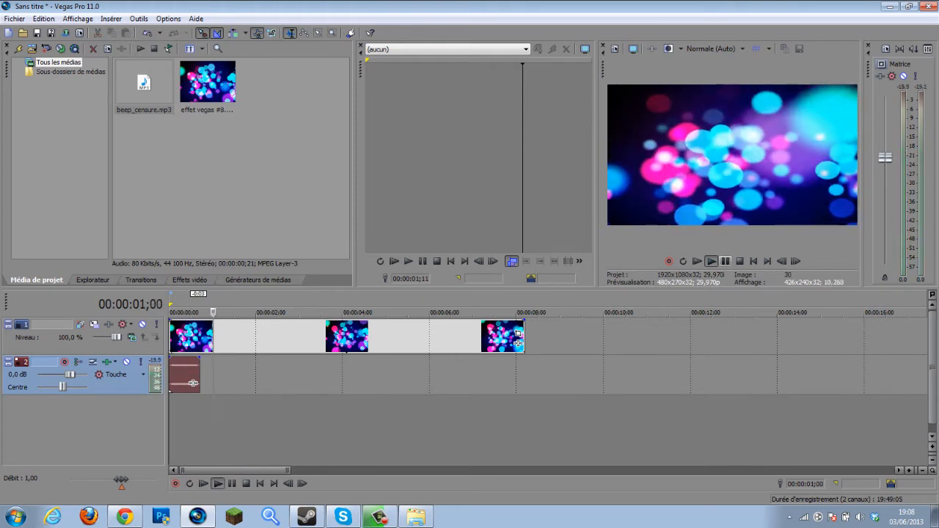
pyautogui.click(739, 261)
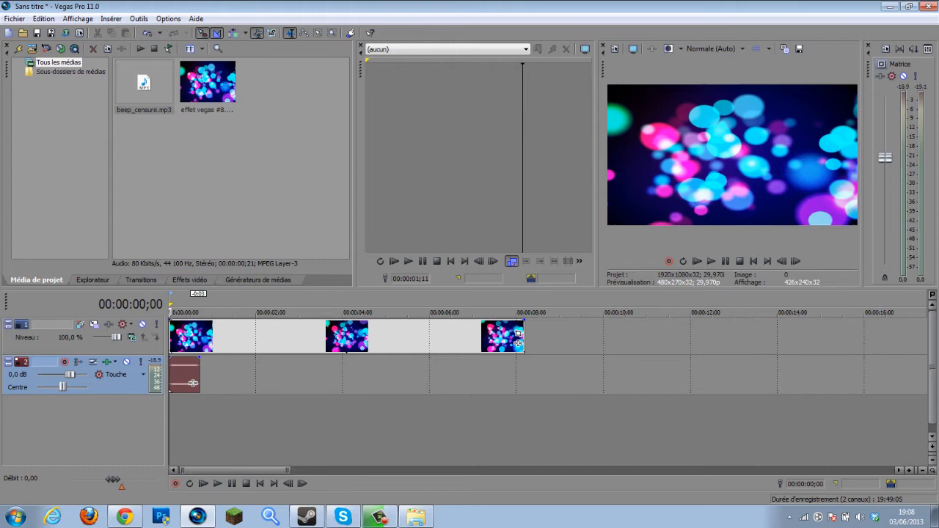
# Replace the beep with Skrillex - Syndicate [HD].mp3 from the Pack de Musique- GhostFalador folder and delete beep_censure.mp3 from the project media.
pyautogui.moveTo(185, 375); pyautogui.dragTo(203, 375)
pyautogui.press('Delete')
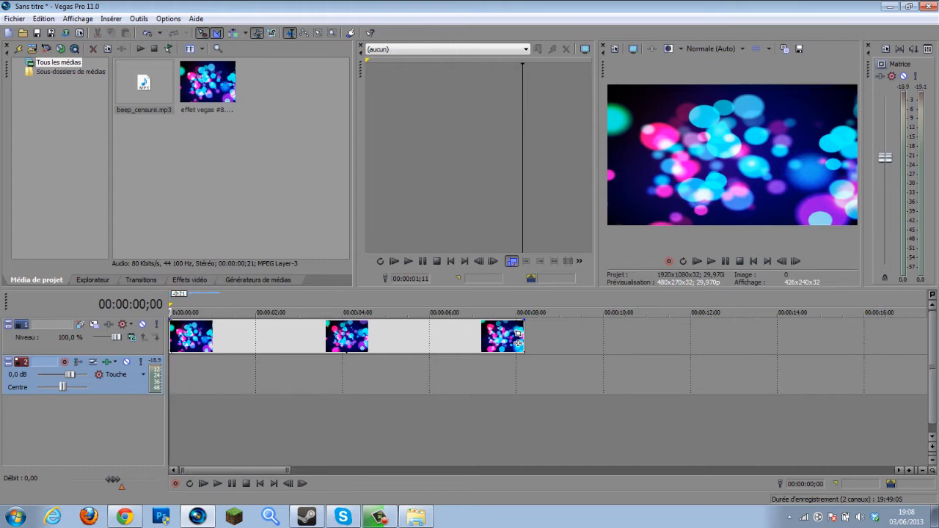
pyautogui.click(415, 518)
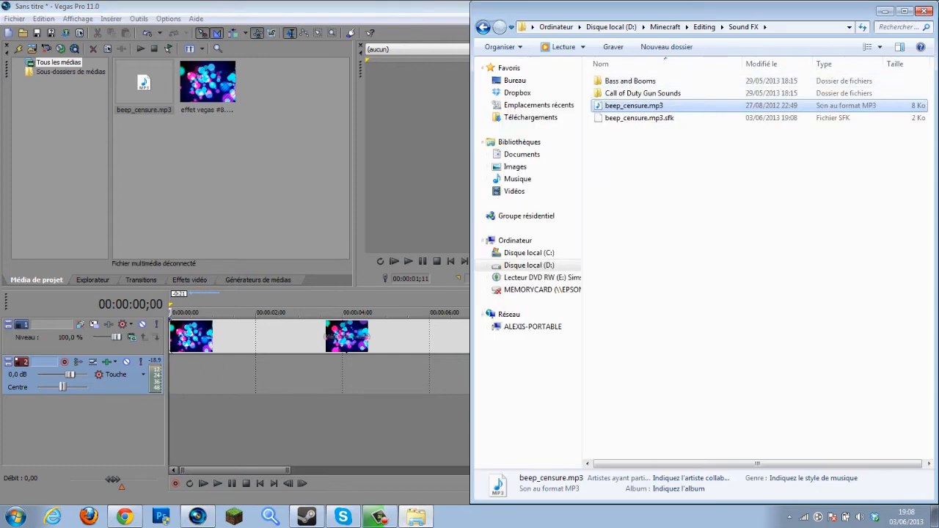
pyautogui.click(483, 27)
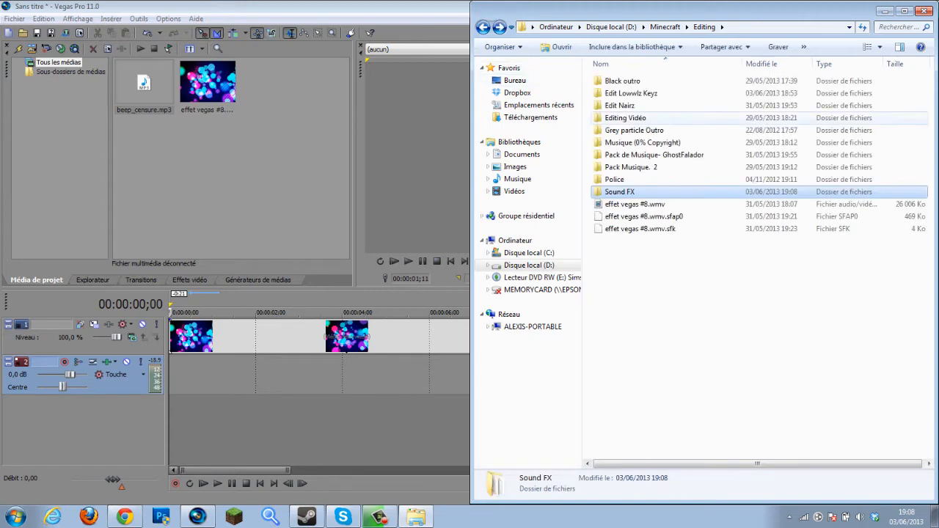
pyautogui.doubleClick(637, 143)
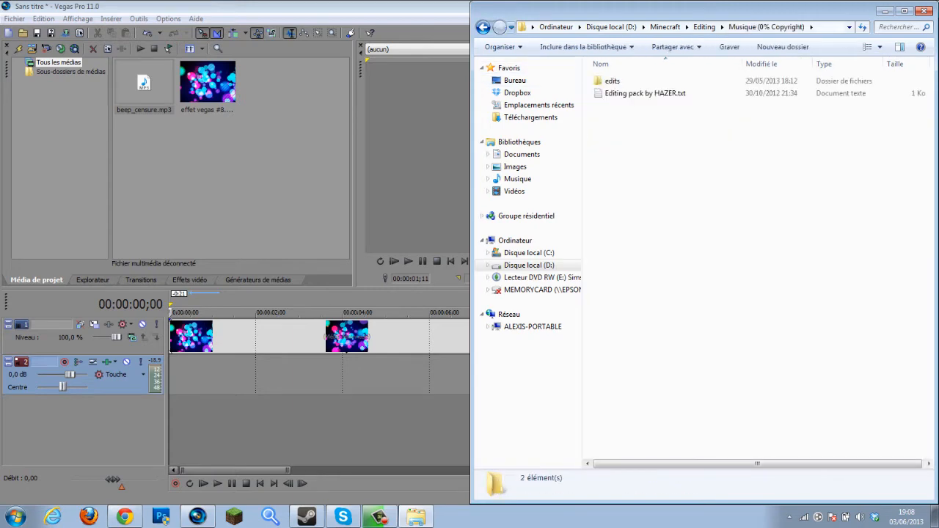
pyautogui.click(482, 27)
pyautogui.doubleClick(646, 155)
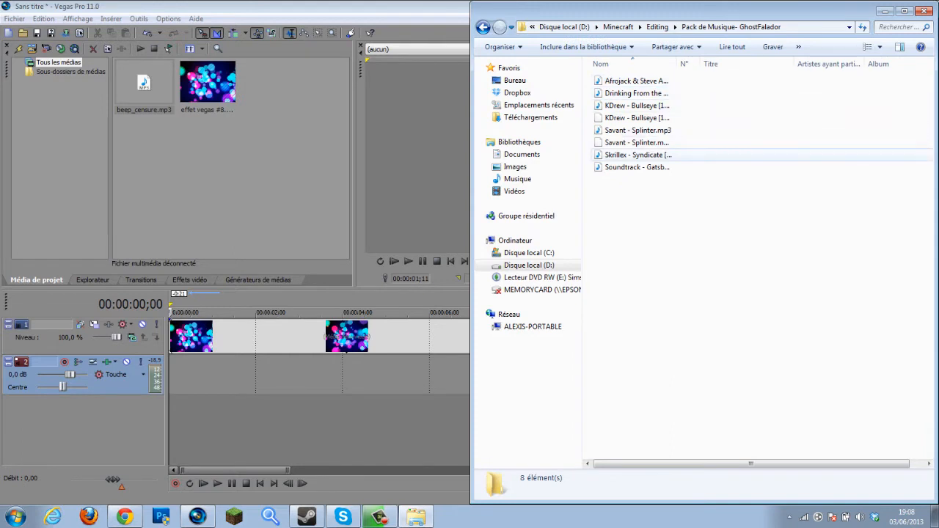
pyautogui.moveTo(638, 155); pyautogui.dragTo(322, 374)
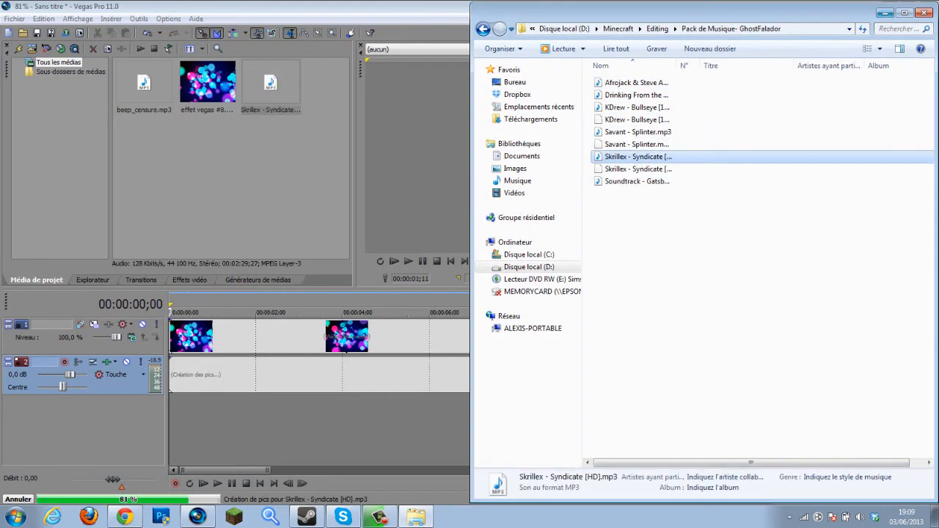
pyautogui.click(345, 350)
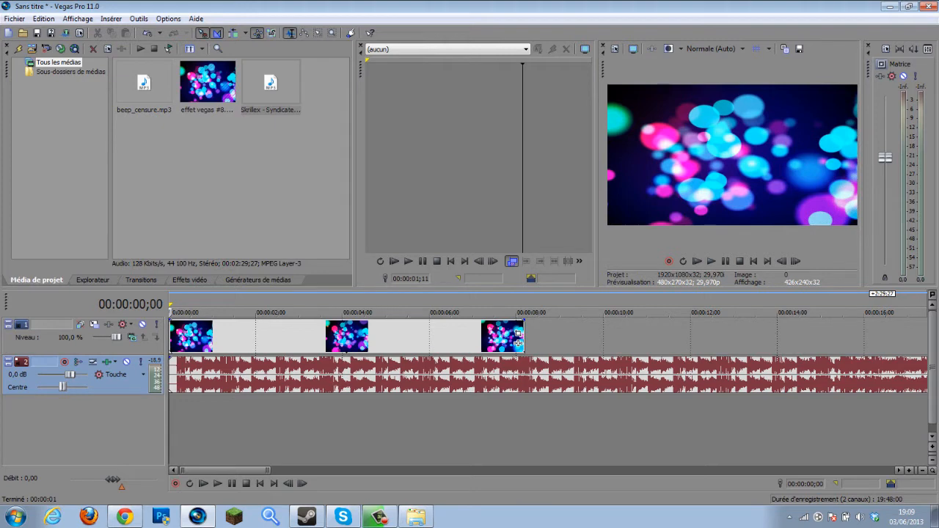
pyautogui.click(144, 83)
pyautogui.press('Delete')
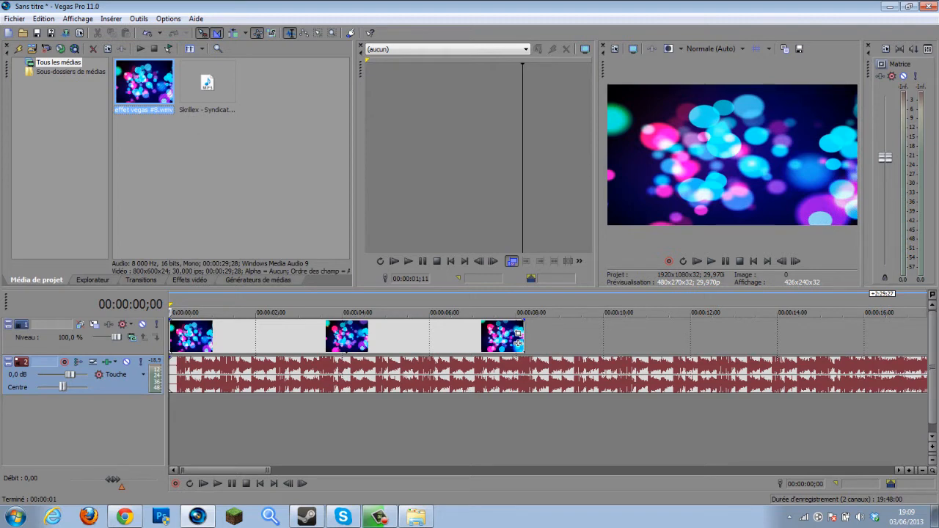
# Play the song, delete its clip from the audio track and place it at the timeline start again from the project media.
pyautogui.press('space')
pyautogui.press('Delete')
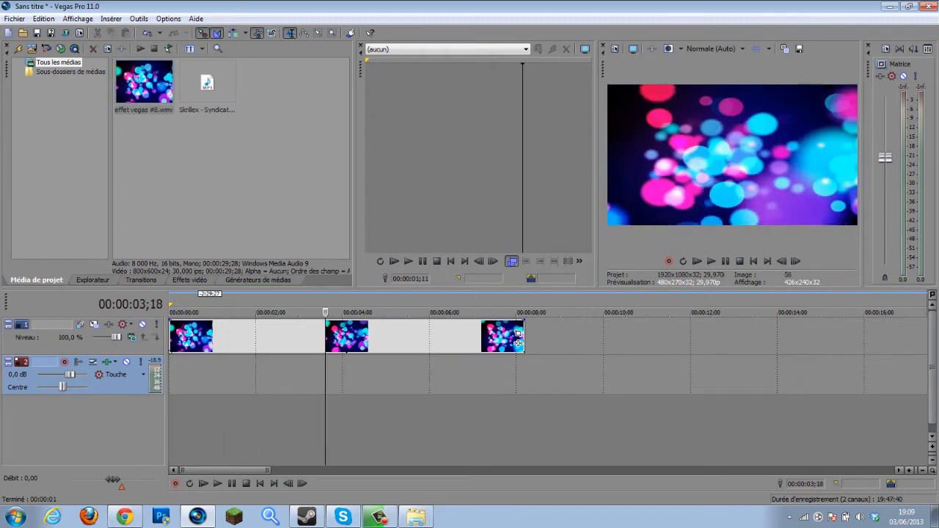
pyautogui.press('space')
pyautogui.moveTo(208, 87); pyautogui.dragTo(173, 374)
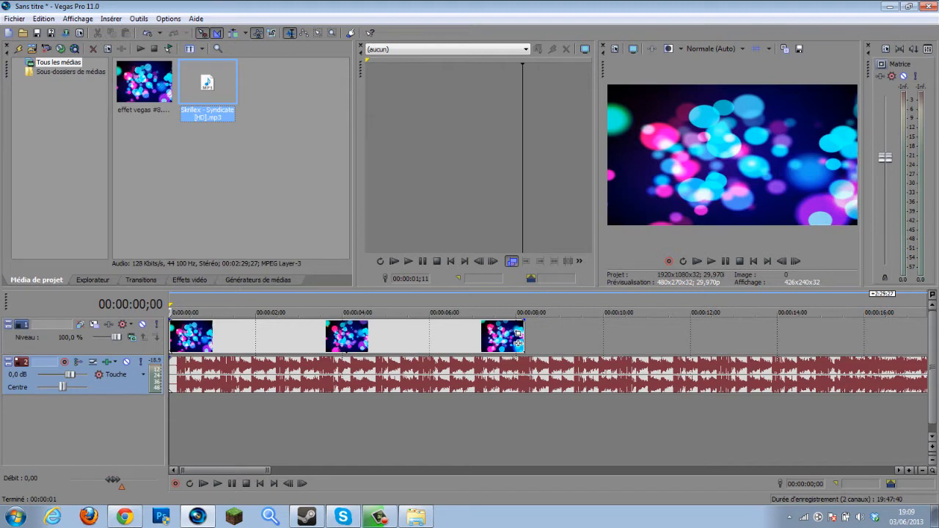
# Lower the song clip's gain to -Inf dB and raise it back to 0.0 dB.
pyautogui.moveTo(323, 358)
pyautogui.mouseDown()
pyautogui.moveTo(323, 375)
pyautogui.moveTo(323, 357)
pyautogui.mouseUp()
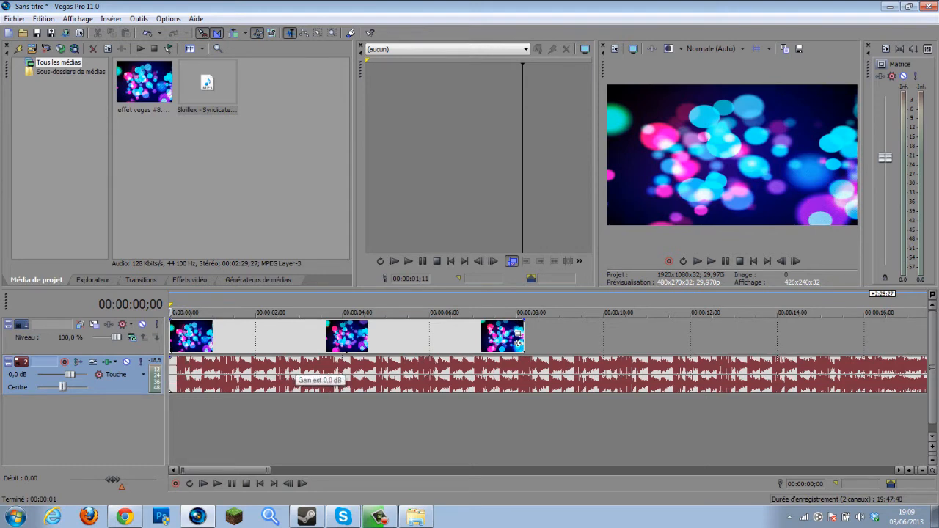
pyautogui.moveTo(315, 359); pyautogui.dragTo(307, 392)
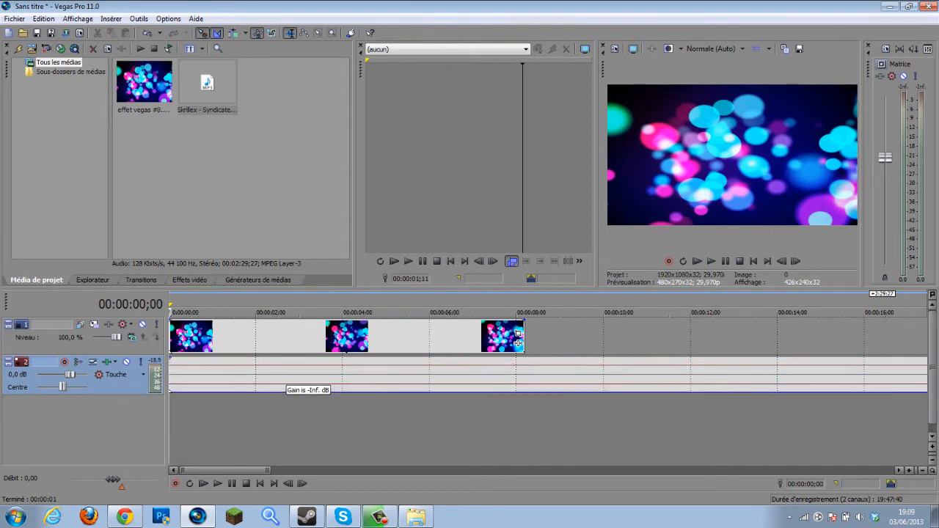
pyautogui.moveTo(307, 391); pyautogui.dragTo(308, 359)
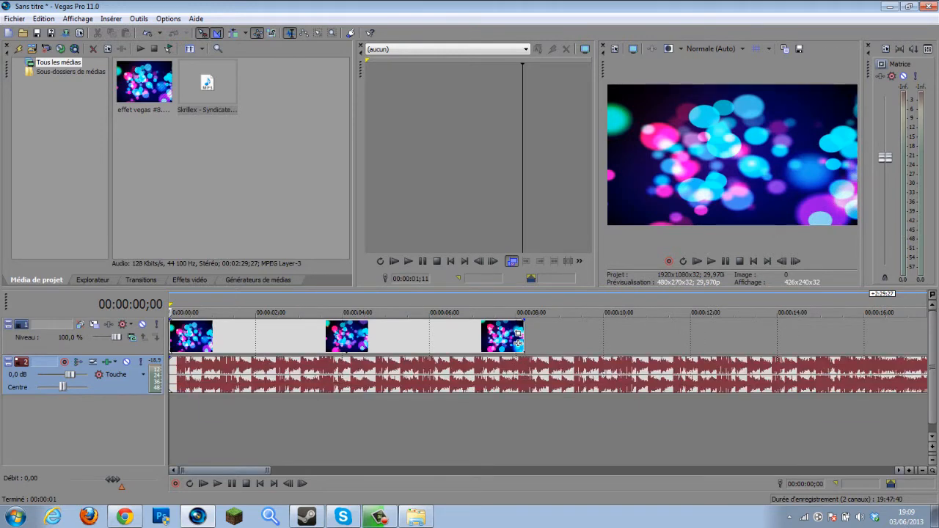
# Split the song at 00:00:08;06, where the video clip ends.
pyautogui.click(533, 422)
pyautogui.click(545, 376)
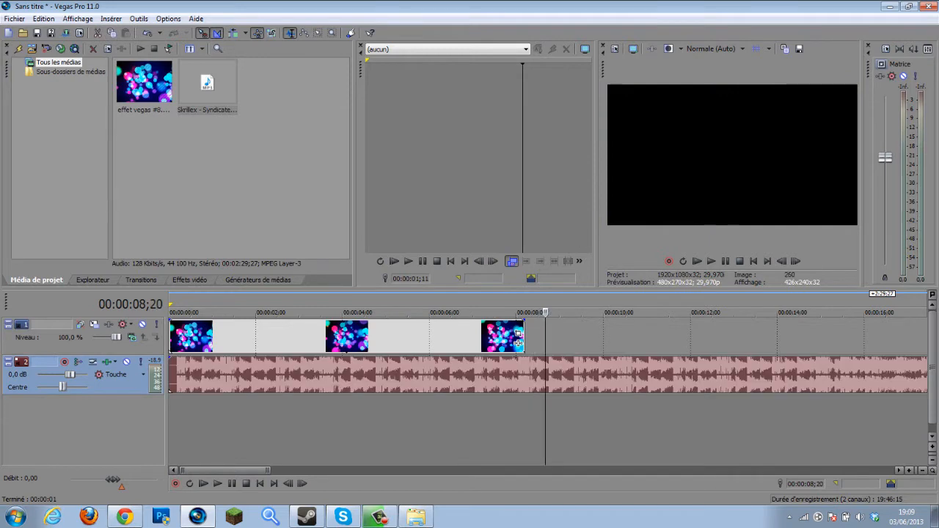
pyautogui.press('Left')
pyautogui.press('Left')
pyautogui.press('Left')
pyautogui.press('Left')
pyautogui.press('Left')
pyautogui.press('Left')
pyautogui.press('Left')
pyautogui.press('Left')
pyautogui.press('Left')
pyautogui.press('Left')
pyautogui.press('Left')
pyautogui.press('Left')
pyautogui.press('Left')
pyautogui.press('Left')
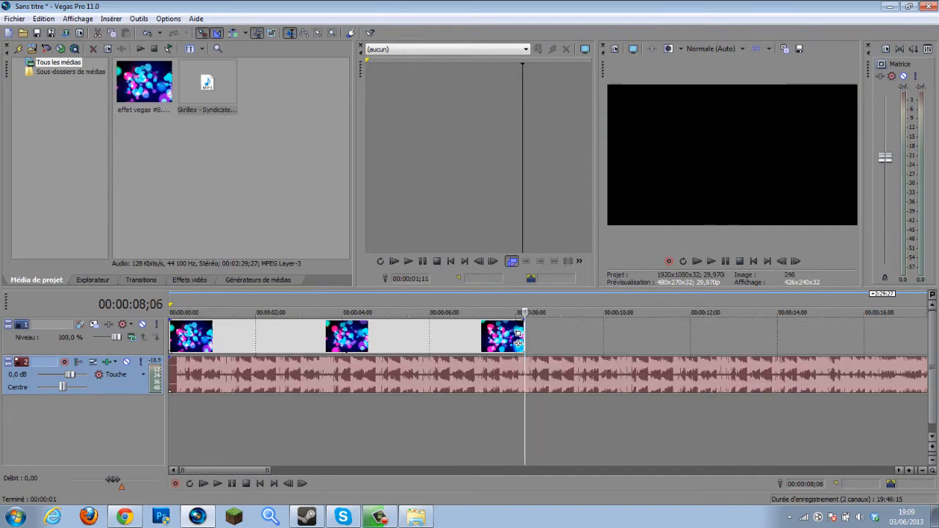
pyautogui.press('s')
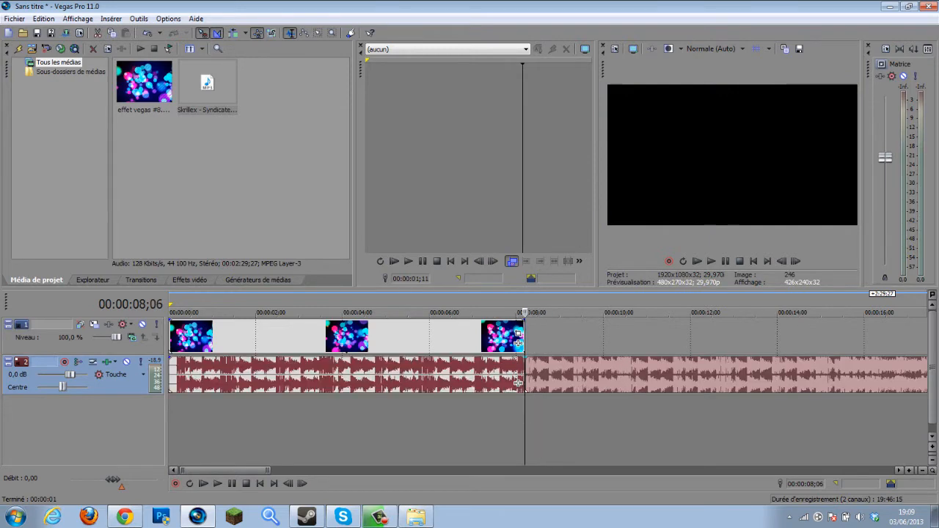
# Lower the gain of the song's second part, play across the split and return the playhead to the start.
pyautogui.moveTo(524, 313); pyautogui.dragTo(169, 313)
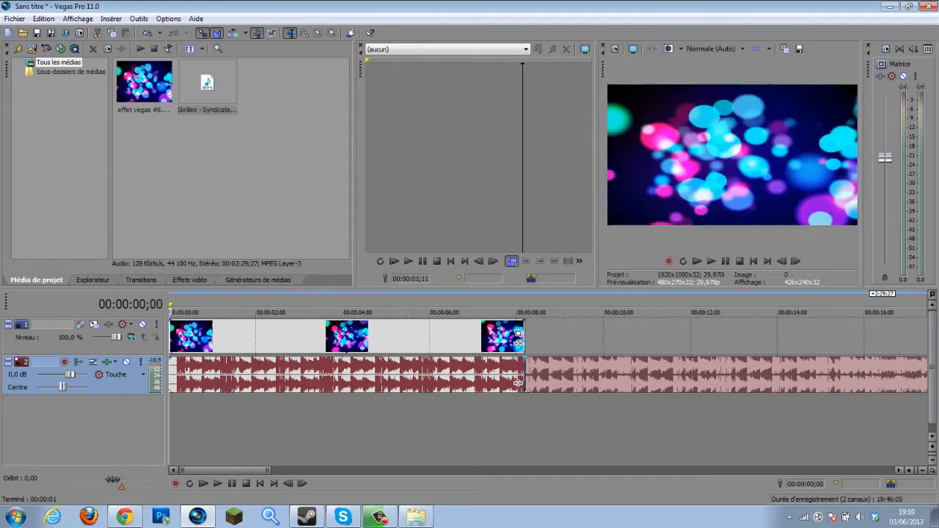
pyautogui.click(235, 426)
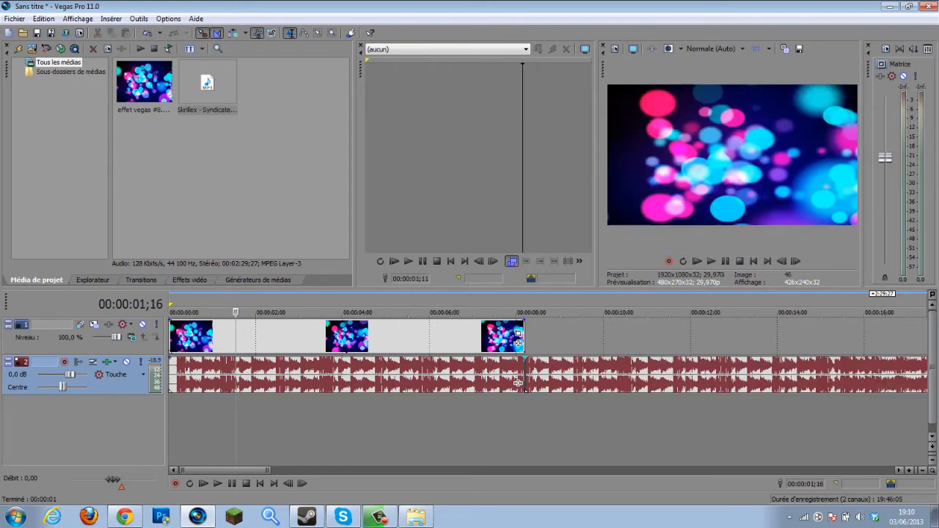
pyautogui.moveTo(646, 358); pyautogui.dragTo(646, 375)
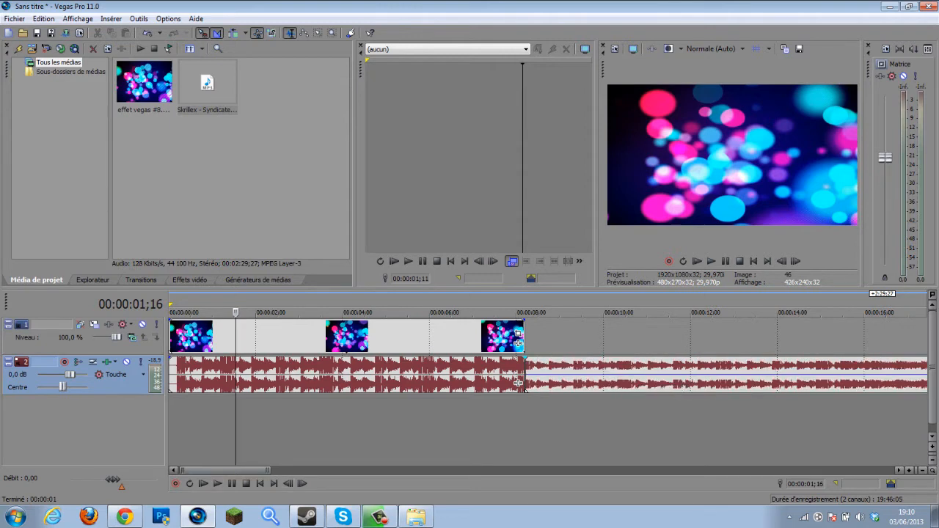
pyautogui.moveTo(236, 312); pyautogui.dragTo(504, 313)
pyautogui.press('space')
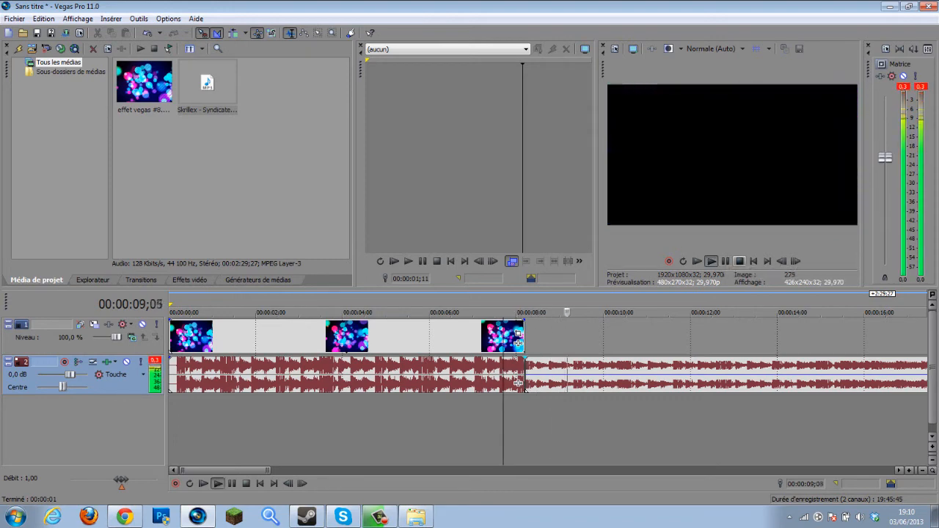
pyautogui.click(739, 261)
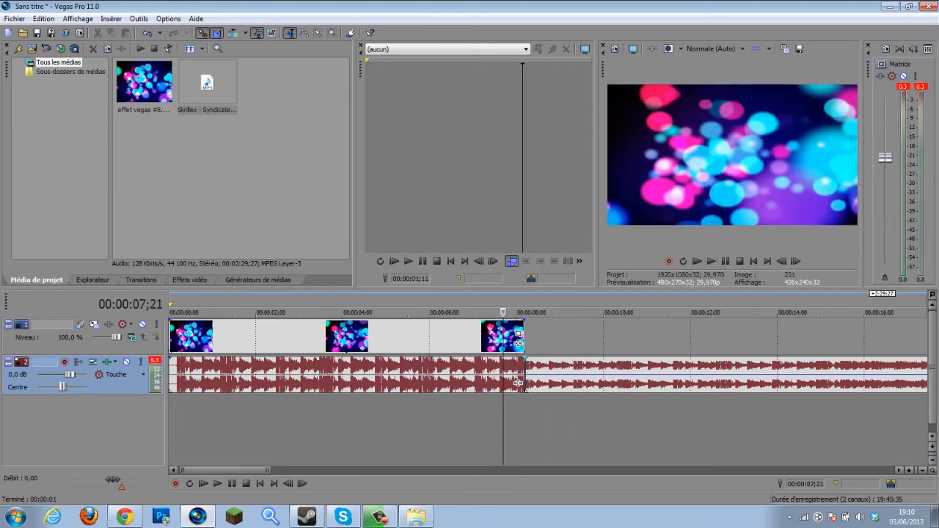
pyautogui.press('Home')
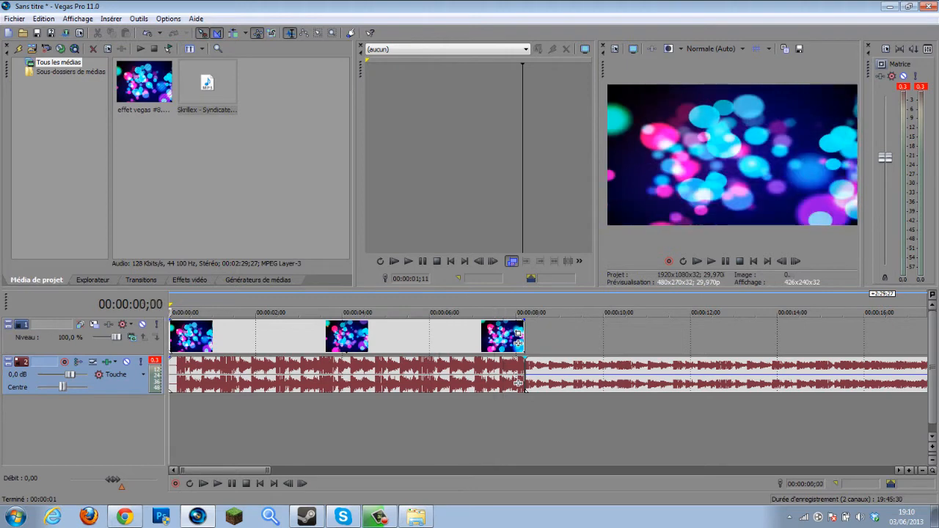
# Move the song's second part about 24 frames away from the split and try extending the first part over it as a crossfade.
pyautogui.moveTo(618, 374); pyautogui.dragTo(654, 376)
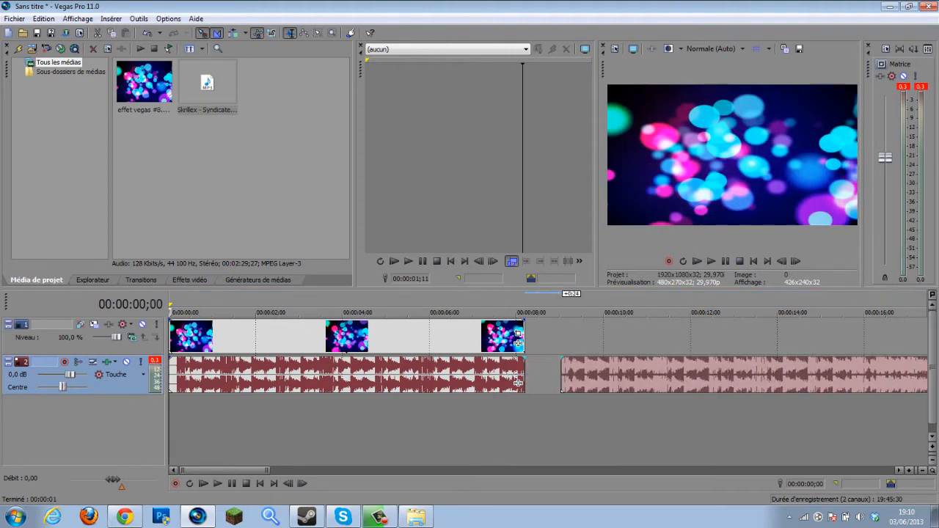
pyautogui.click(518, 382)
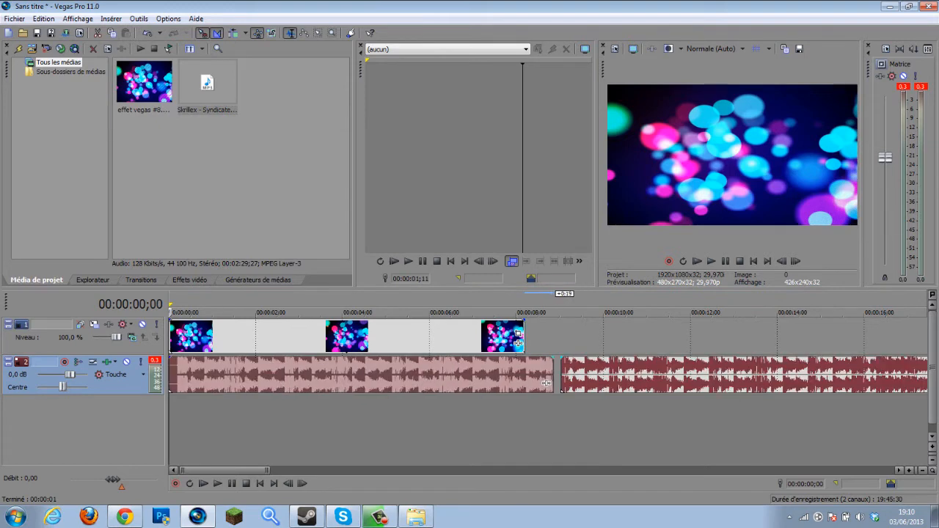
pyautogui.moveTo(524, 375); pyautogui.dragTo(778, 375)
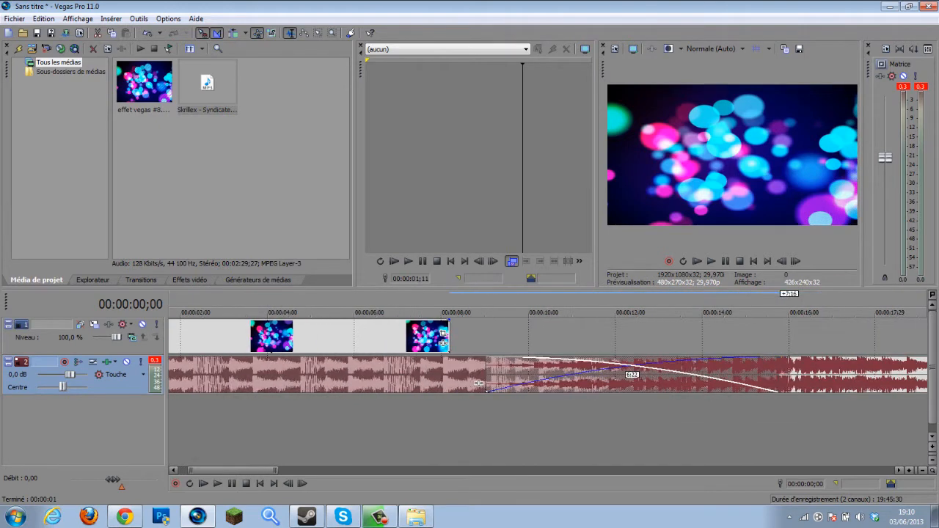
pyautogui.moveTo(479, 382); pyautogui.dragTo(443, 382)
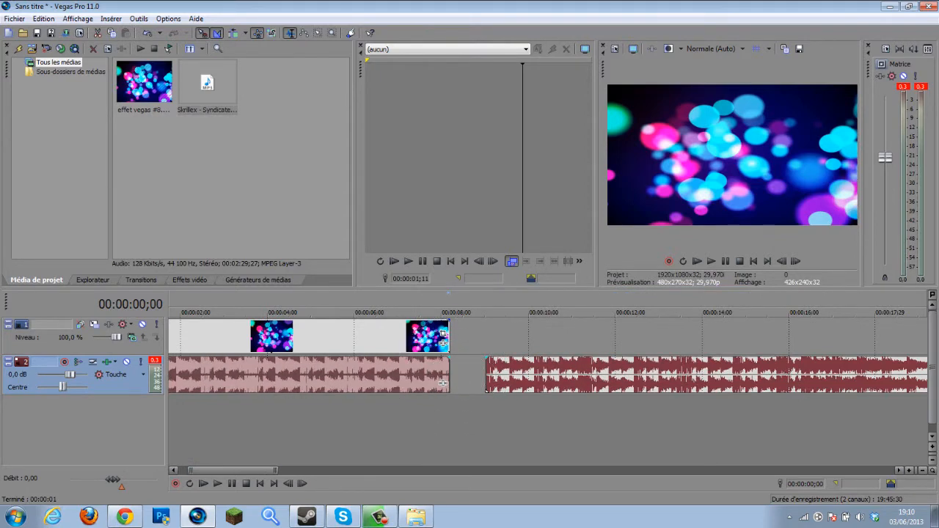
# Move the song's second part back against the end of the first part, and collapse the loop region at the start.
pyautogui.moveTo(235, 470); pyautogui.dragTo(221, 470)
pyautogui.click(258, 425)
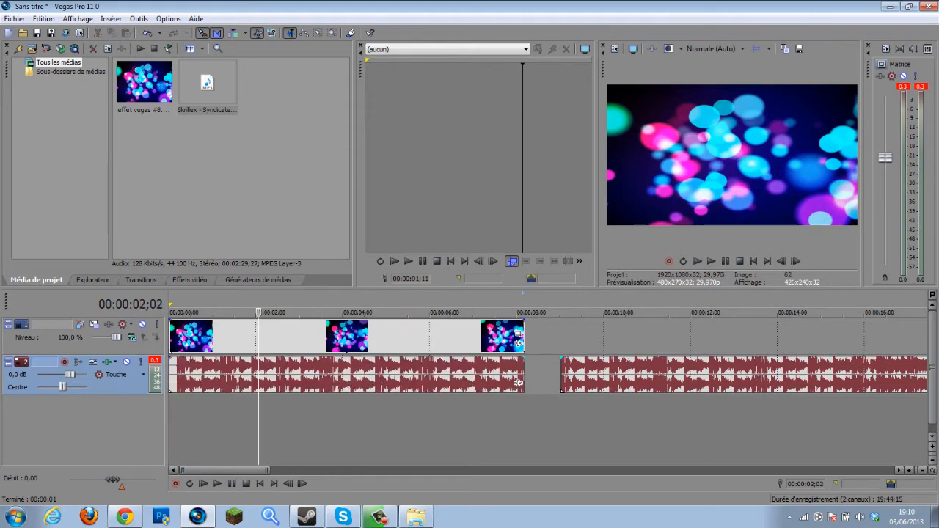
pyautogui.moveTo(258, 312); pyautogui.dragTo(170, 313)
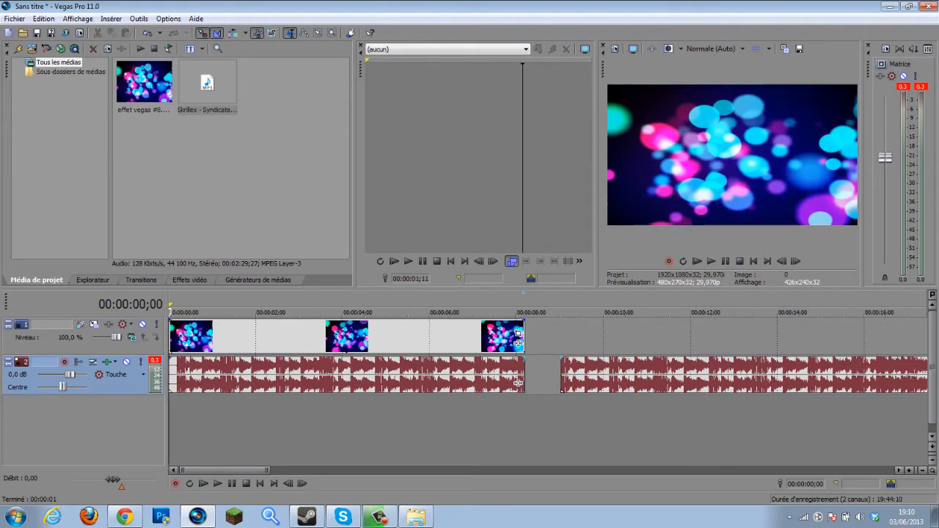
pyautogui.rightClick(316, 412)
pyautogui.moveTo(322, 408); pyautogui.dragTo(311, 407)
pyautogui.click(594, 375)
pyautogui.moveTo(518, 382); pyautogui.dragTo(518, 383)
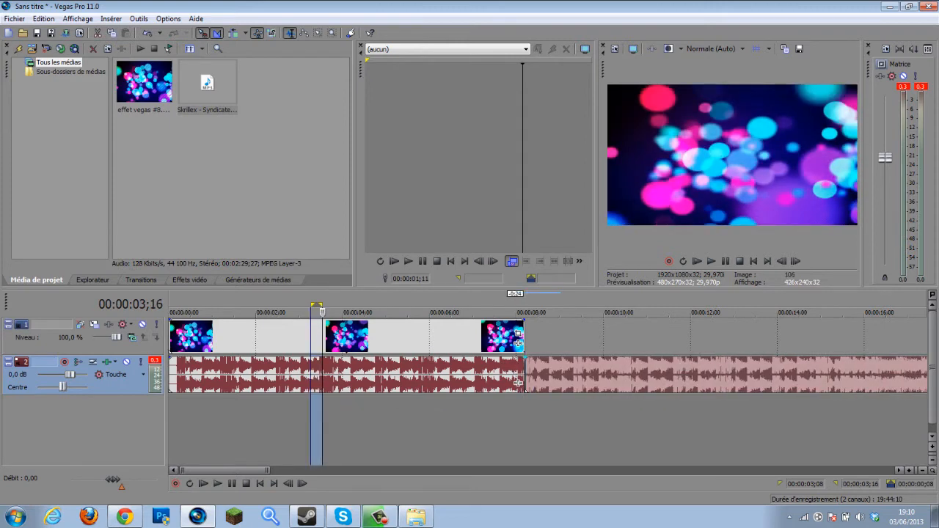
pyautogui.hotkey('shift', 'Home')
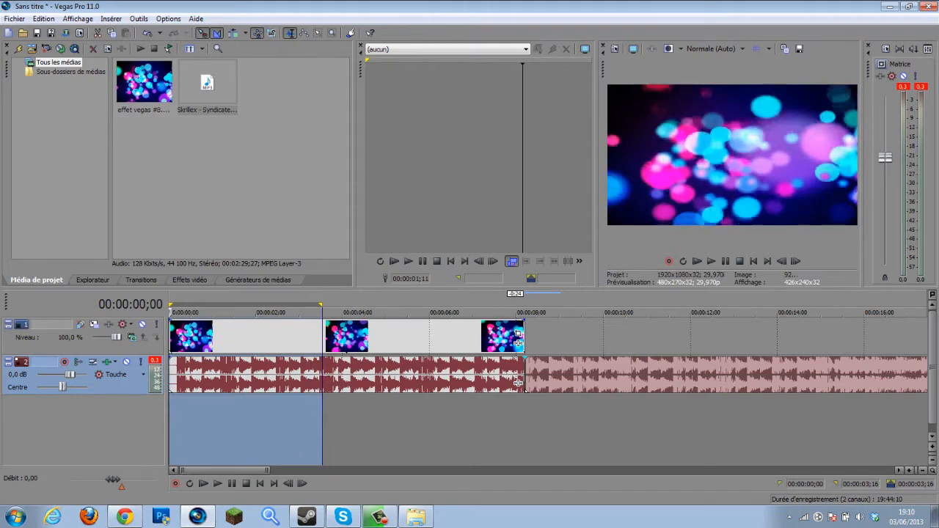
pyautogui.moveTo(320, 304); pyautogui.dragTo(170, 304)
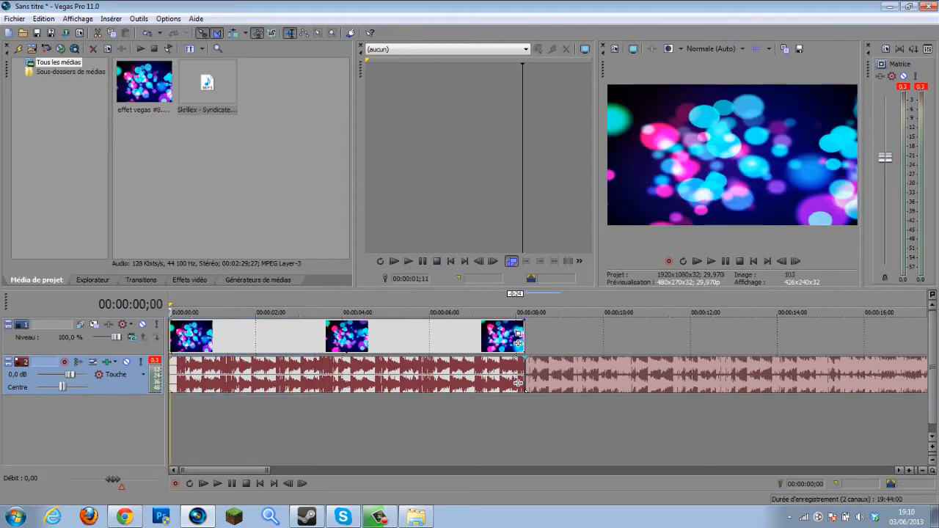
# Add 4 feed.mp4 from the Edit Nairz\Introducing folder at the start of a new track below the song, and delete its audio track.
pyautogui.click(415, 517)
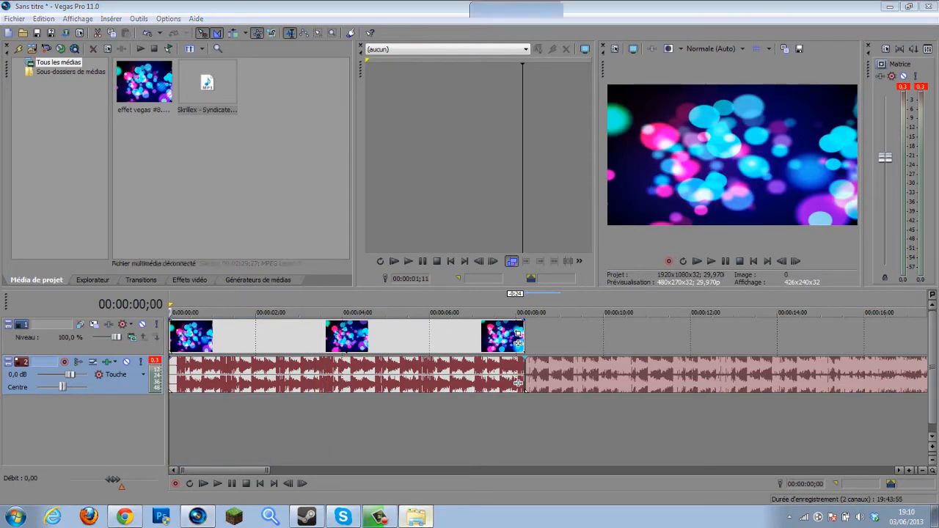
pyautogui.click(483, 28)
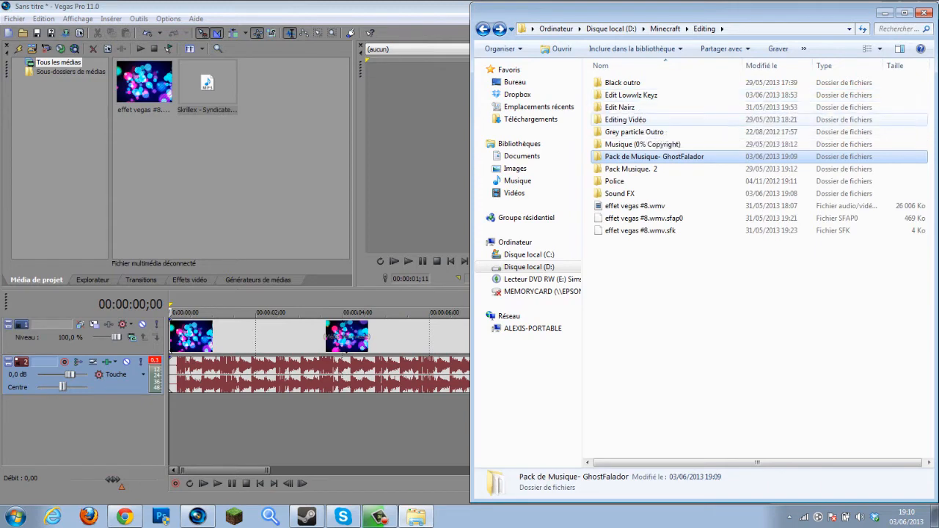
pyautogui.doubleClick(620, 107)
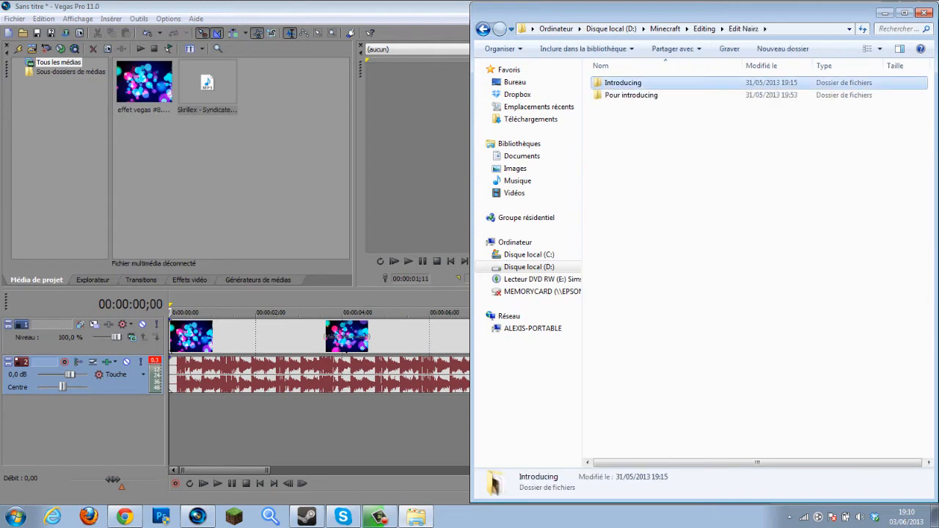
pyautogui.doubleClick(622, 82)
pyautogui.click(621, 82)
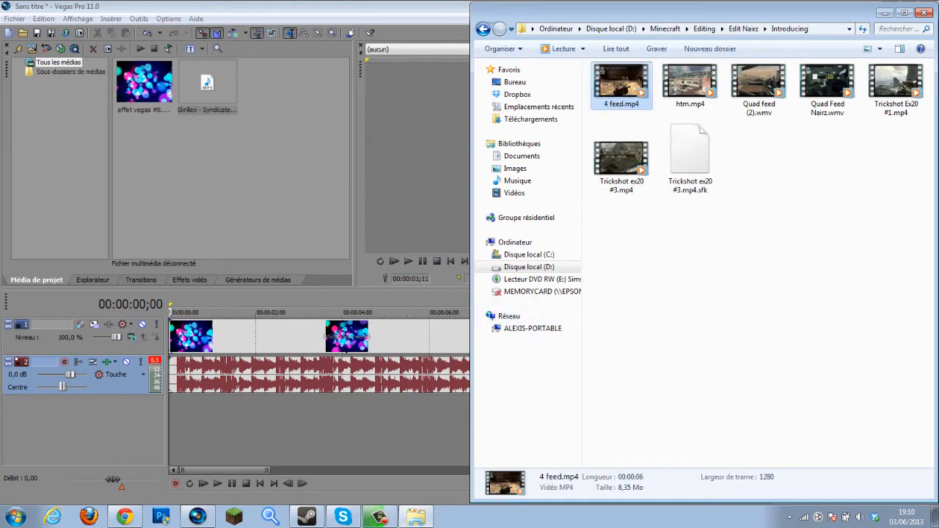
pyautogui.moveTo(621, 82); pyautogui.dragTo(455, 460)
pyautogui.rightClick(128, 464)
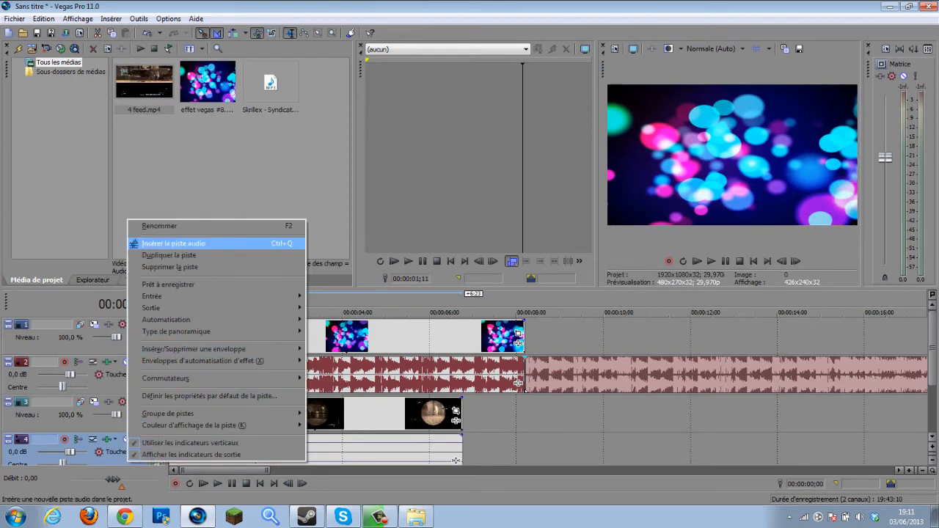
pyautogui.click(169, 267)
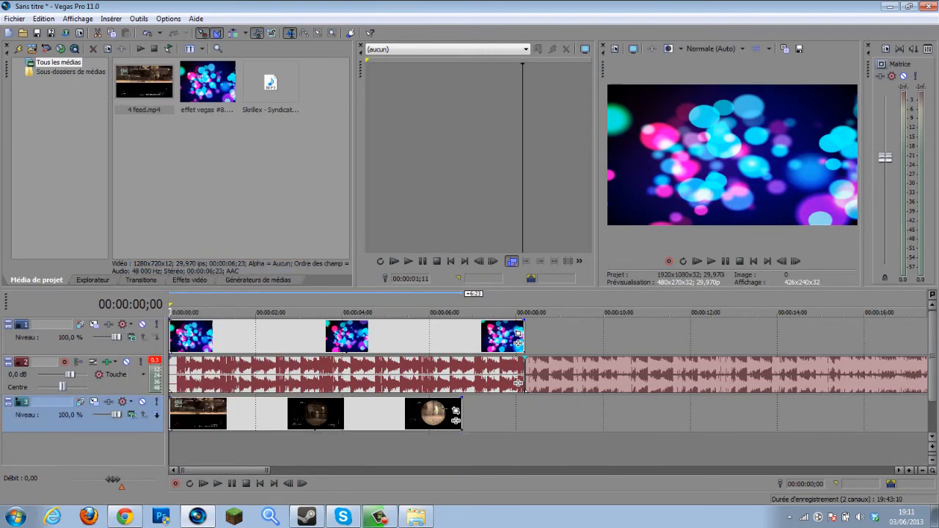
# Trim the bokeh effect clip on track 1 to end with the gameplay clip, and lower its opacity to overlay the gameplay.
pyautogui.moveTo(454, 414)
pyautogui.mouseDown()
pyautogui.moveTo(518, 418)
pyautogui.moveTo(443, 417)
pyautogui.moveTo(455, 417)
pyautogui.mouseUp()
pyautogui.moveTo(517, 339); pyautogui.dragTo(456, 342)
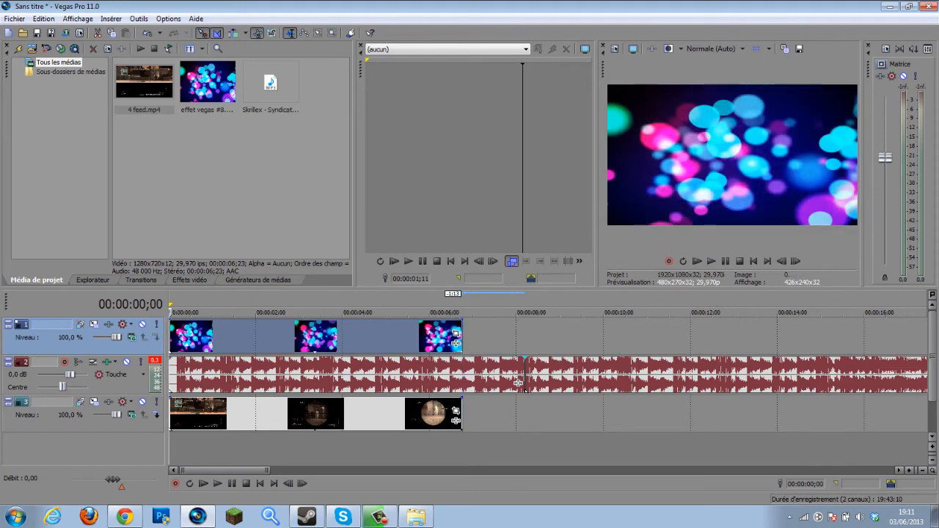
pyautogui.click(381, 414)
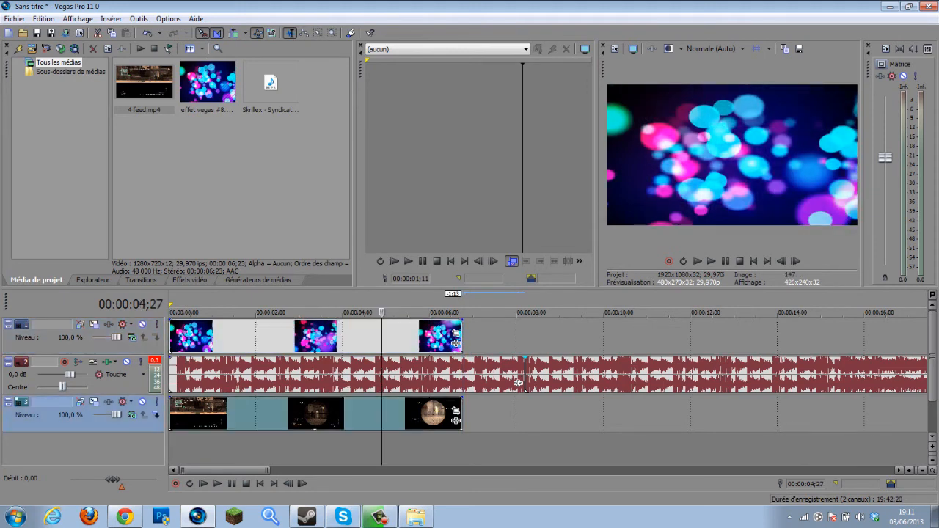
pyautogui.press('Home')
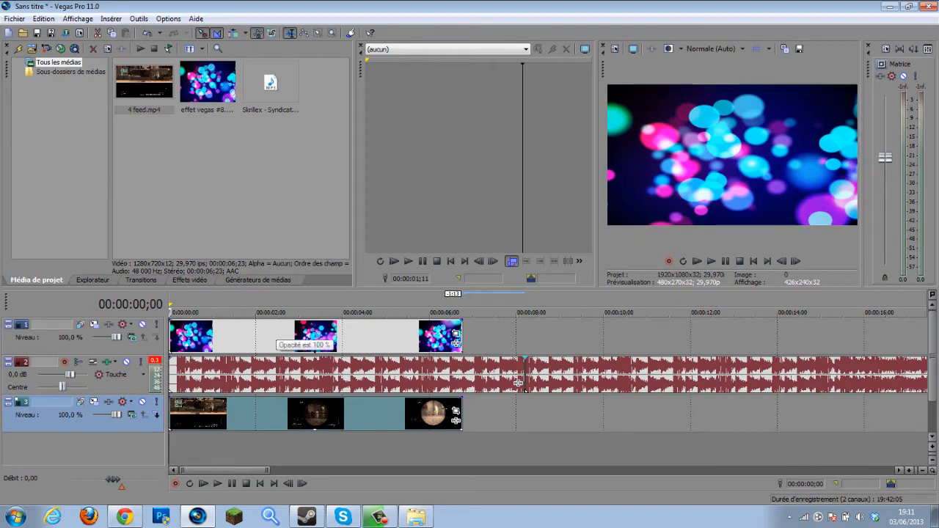
pyautogui.moveTo(278, 323); pyautogui.dragTo(273, 374)
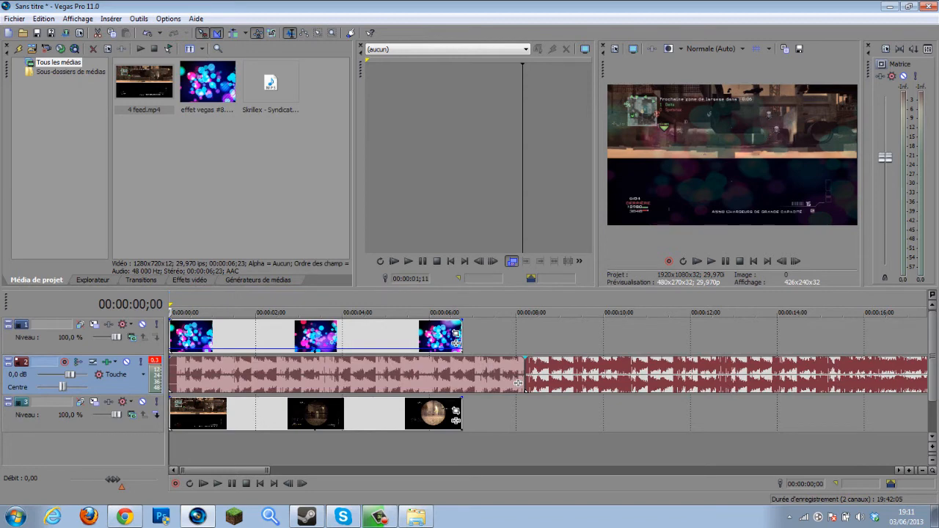
# Move both song parts later so the first begins just before the video clips end, and play the overlaid clips from the start.
pyautogui.moveTo(755, 374); pyautogui.dragTo(915, 374)
pyautogui.moveTo(308, 374)
pyautogui.mouseDown()
pyautogui.moveTo(568, 374)
pyautogui.moveTo(308, 374)
pyautogui.mouseUp()
pyautogui.moveTo(460, 382); pyautogui.dragTo(668, 382)
pyautogui.moveTo(460, 375)
pyautogui.mouseDown()
pyautogui.moveTo(521, 375)
pyautogui.moveTo(460, 375)
pyautogui.mouseUp()
pyautogui.moveTo(669, 382); pyautogui.dragTo(736, 382)
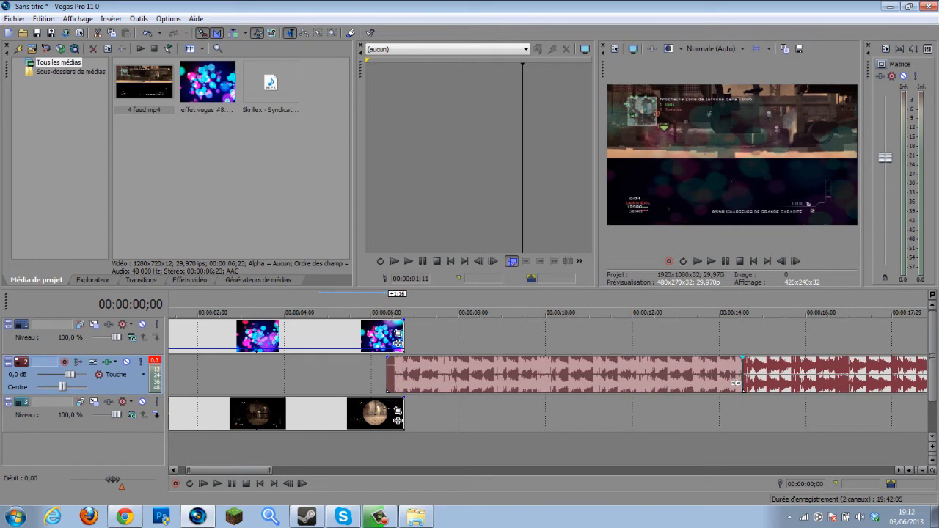
pyautogui.hscroll(-3, 736, 382)
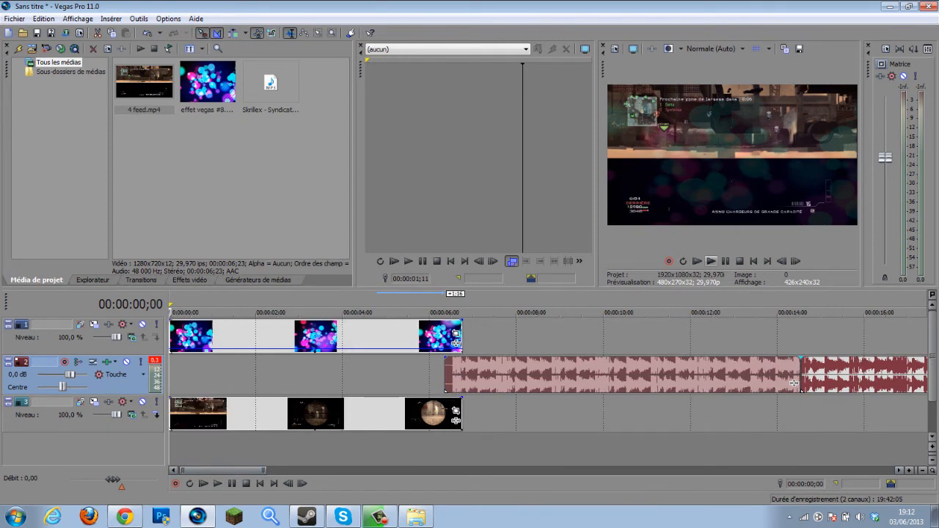
pyautogui.press('space')
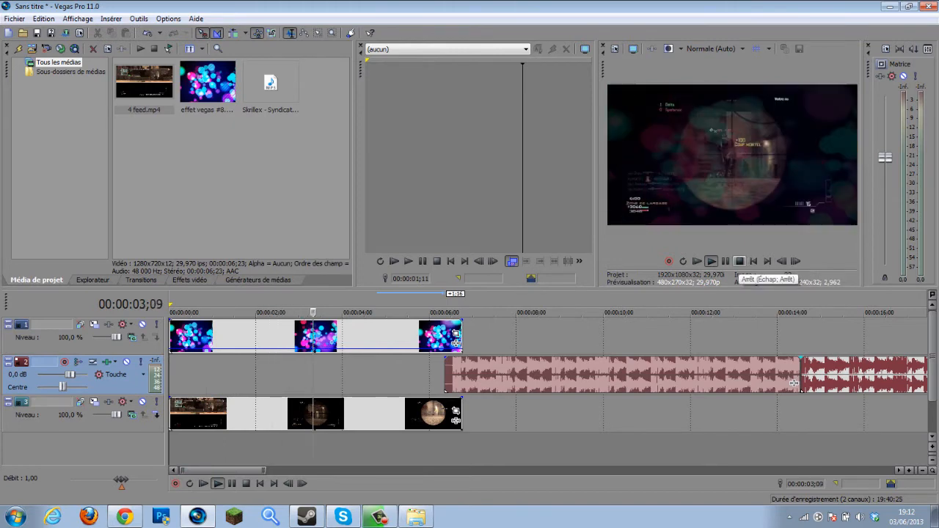
pyautogui.click(739, 261)
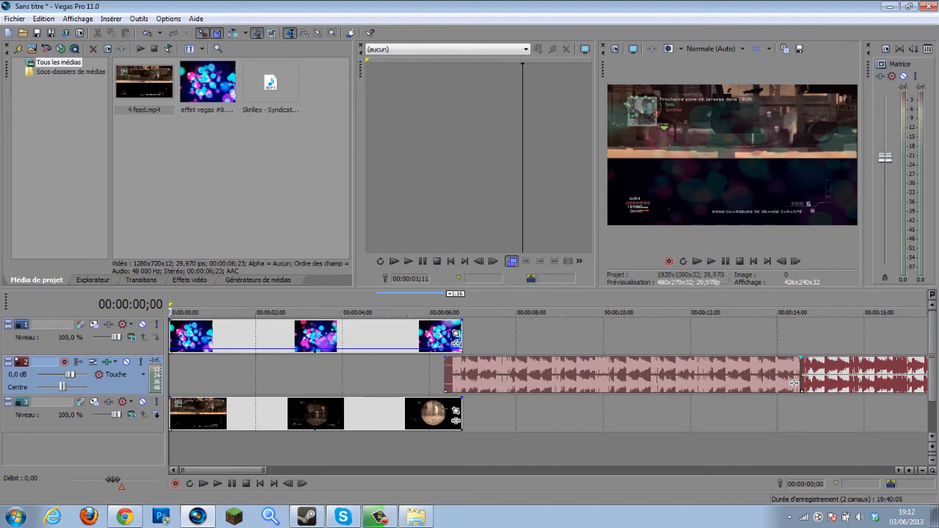
pyautogui.click(15, 19)
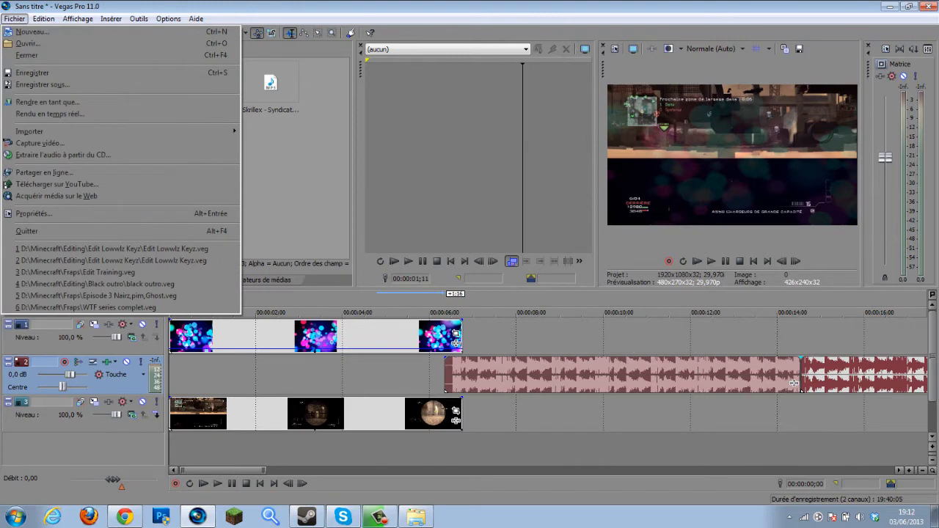
pyautogui.click(14, 19)
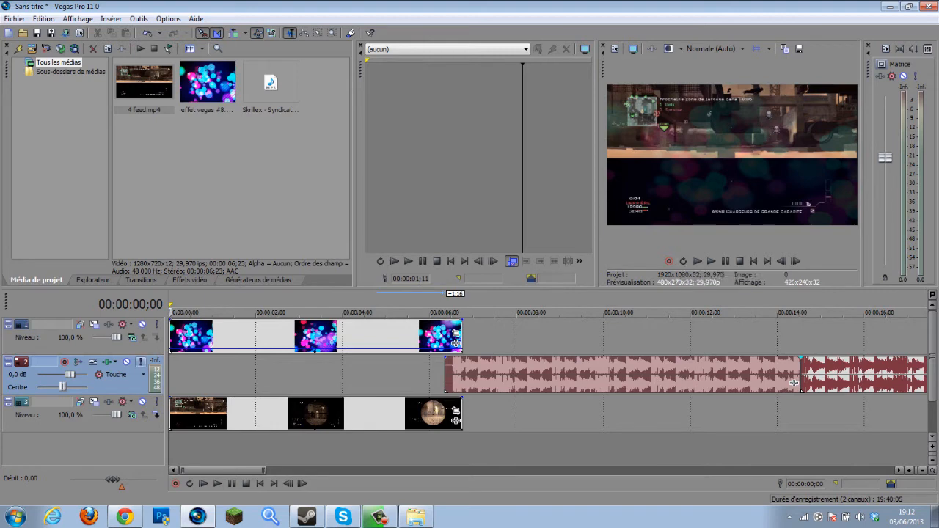
pyautogui.click(363, 312)
pyautogui.moveTo(364, 312); pyautogui.dragTo(170, 312)
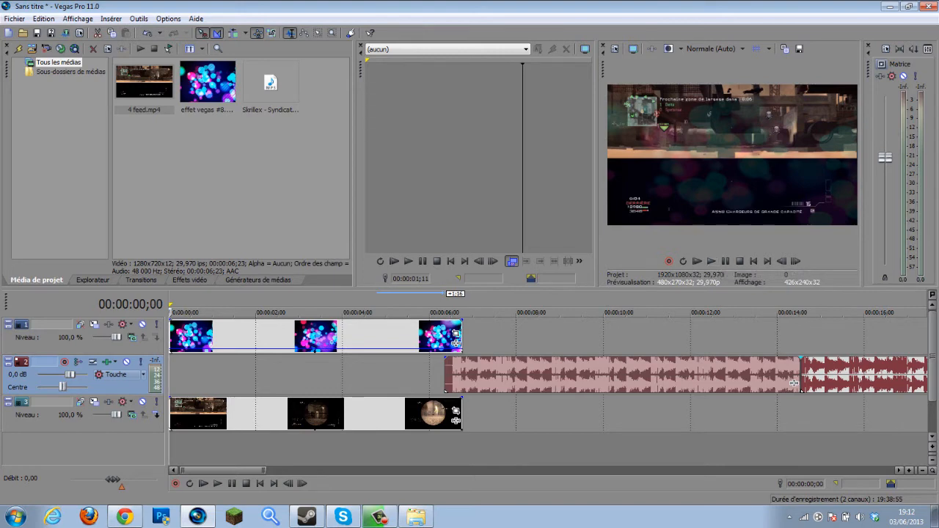
# Play the project from 00:00:02;22 and stop it, and try playback from the start as well.
pyautogui.click(267, 312)
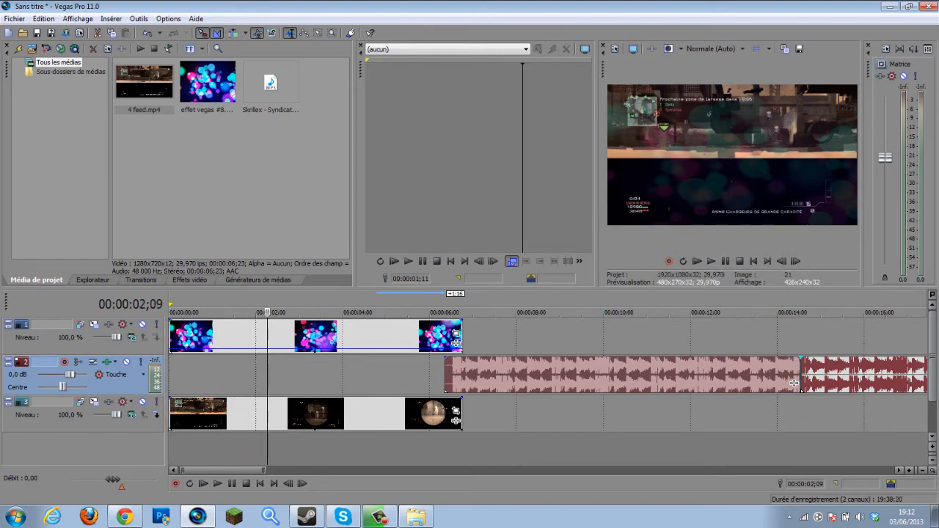
pyautogui.click(287, 312)
pyautogui.click(711, 261)
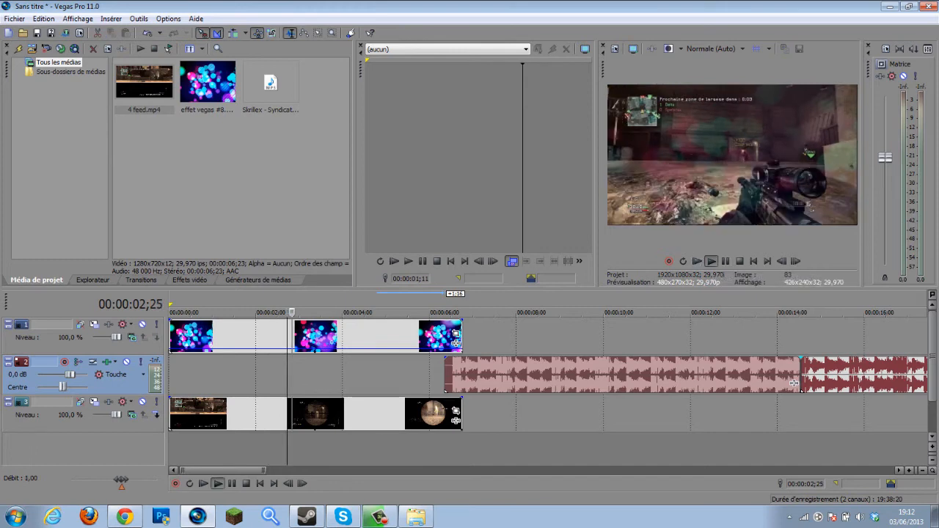
pyautogui.click(740, 261)
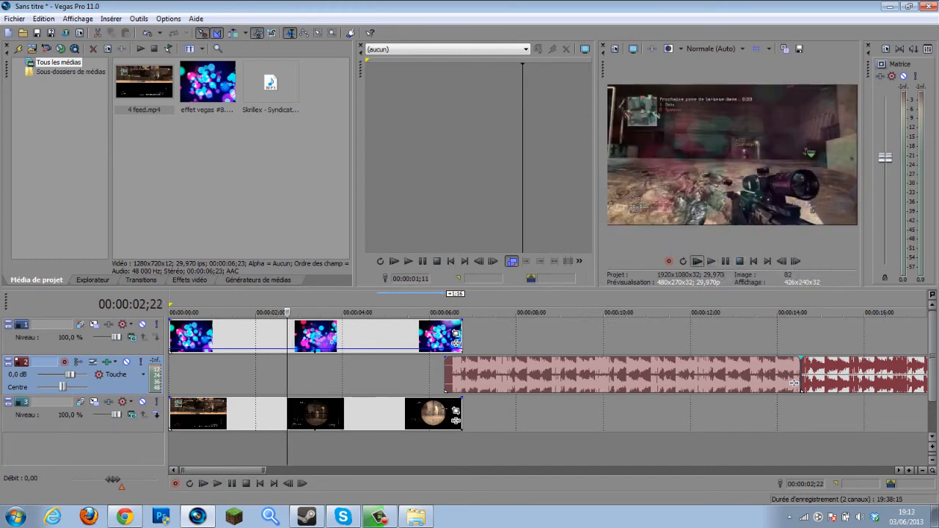
pyautogui.click(697, 261)
pyautogui.click(740, 261)
# Jump the playhead to the end of the project and back to the start.
pyautogui.click(170, 313)
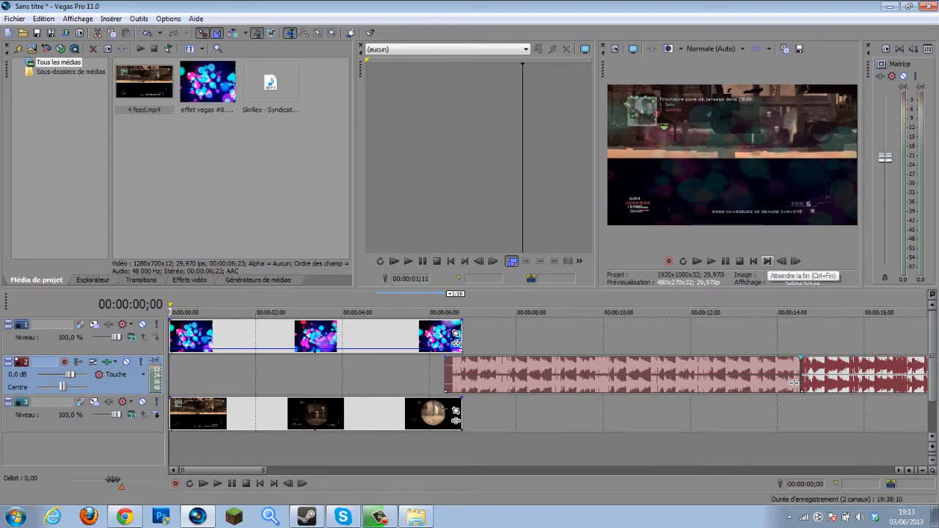
pyautogui.hotkey('ctrl', 'End')
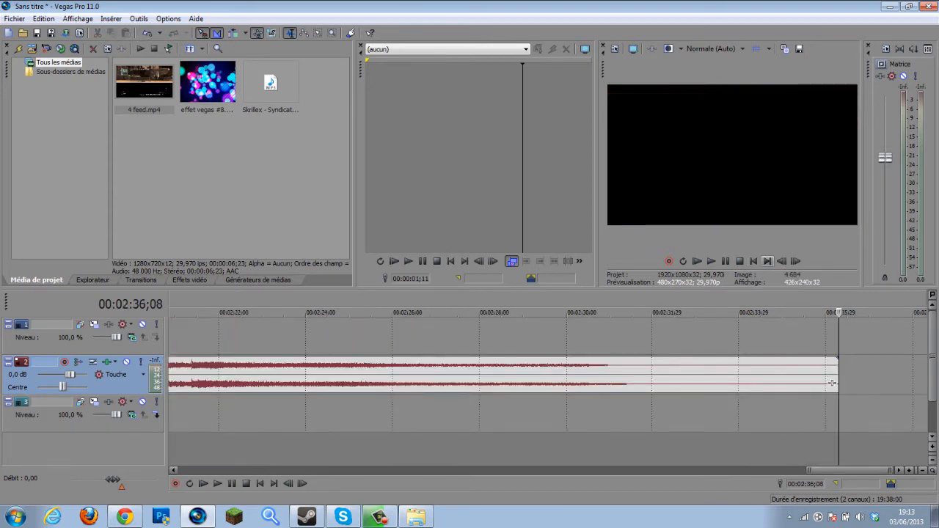
pyautogui.click(753, 261)
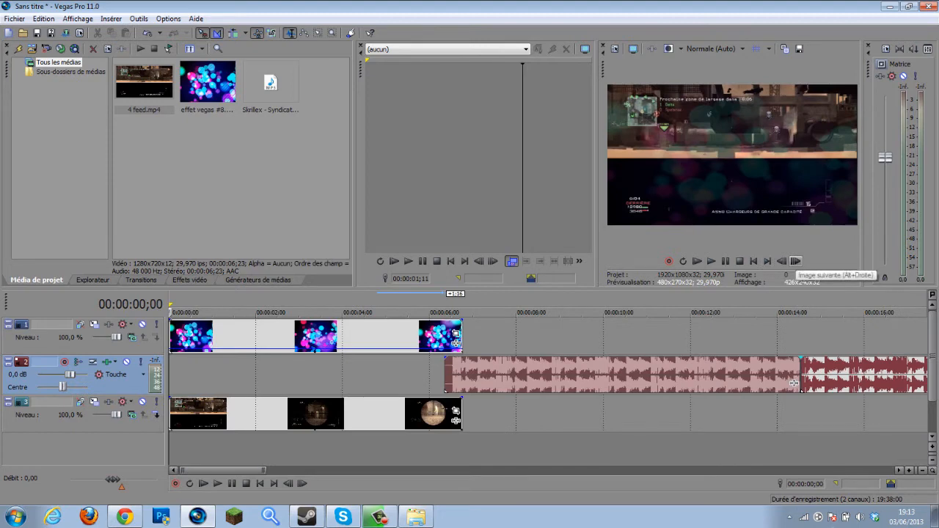
# Step through the overlaid clips one frame at a time up to 00:00:02;09, and return the playhead to the start.
pyautogui.click(795, 261)
pyautogui.click(795, 261)
pyautogui.click(796, 261)
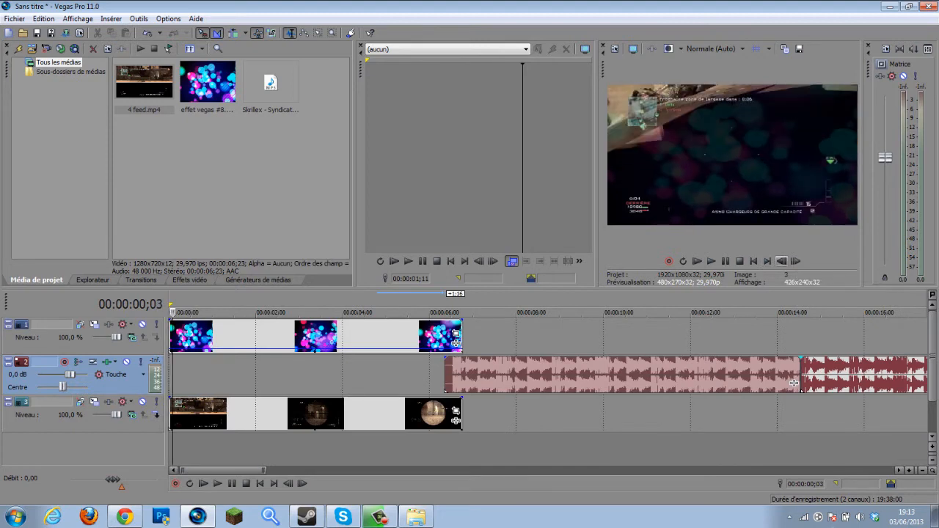
pyautogui.click(796, 261)
pyautogui.click(796, 261)
pyautogui.click(795, 261)
pyautogui.click(795, 261)
pyautogui.click(795, 261)
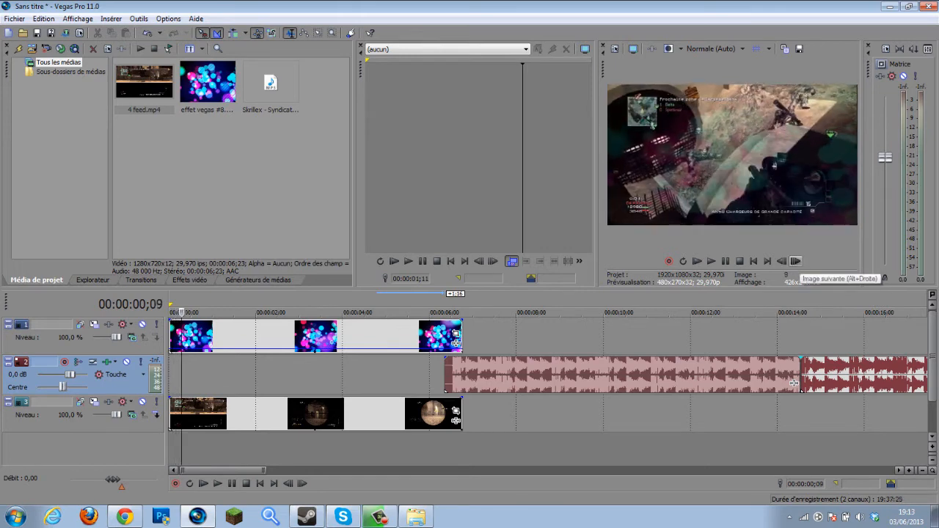
pyautogui.click(795, 261)
pyautogui.click(796, 261)
pyautogui.click(795, 261)
pyautogui.click(796, 261)
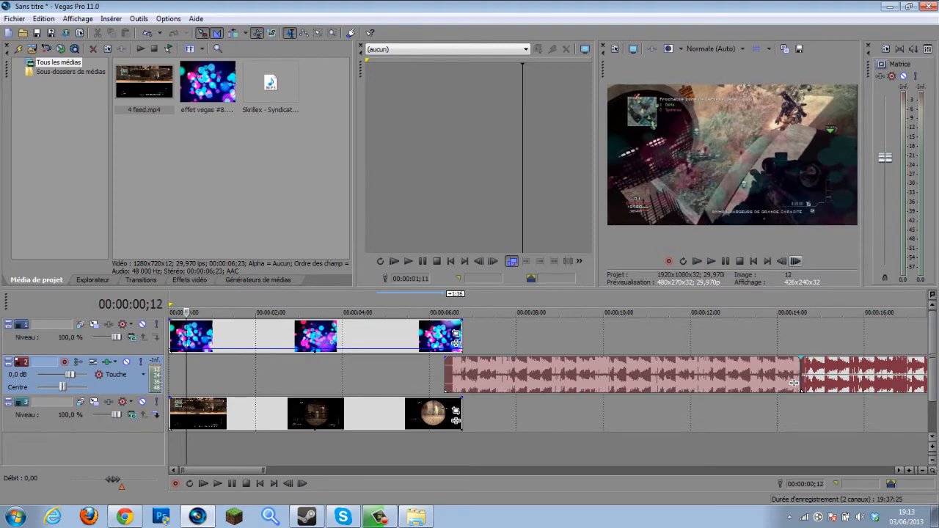
pyautogui.click(796, 261)
pyautogui.click(795, 261)
pyautogui.click(796, 261)
pyautogui.click(795, 261)
pyautogui.click(795, 261)
pyautogui.click(795, 261)
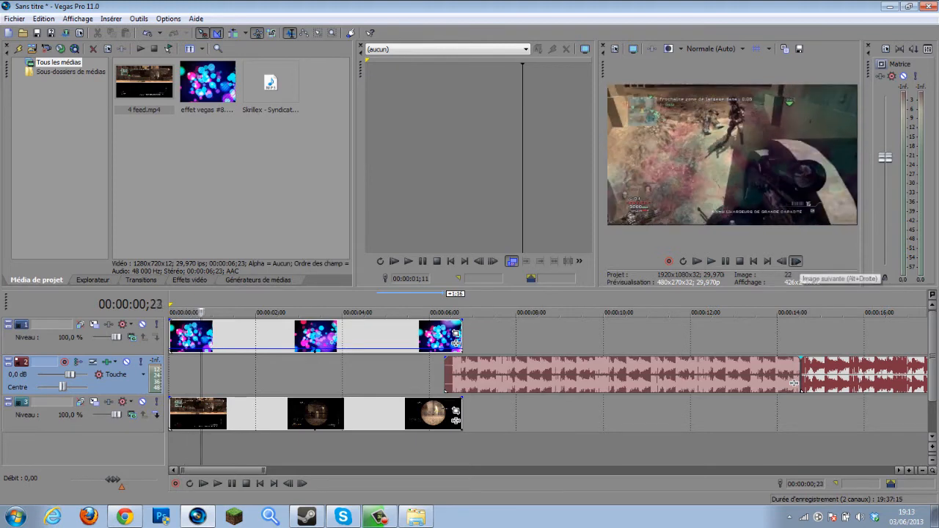
pyautogui.click(795, 261)
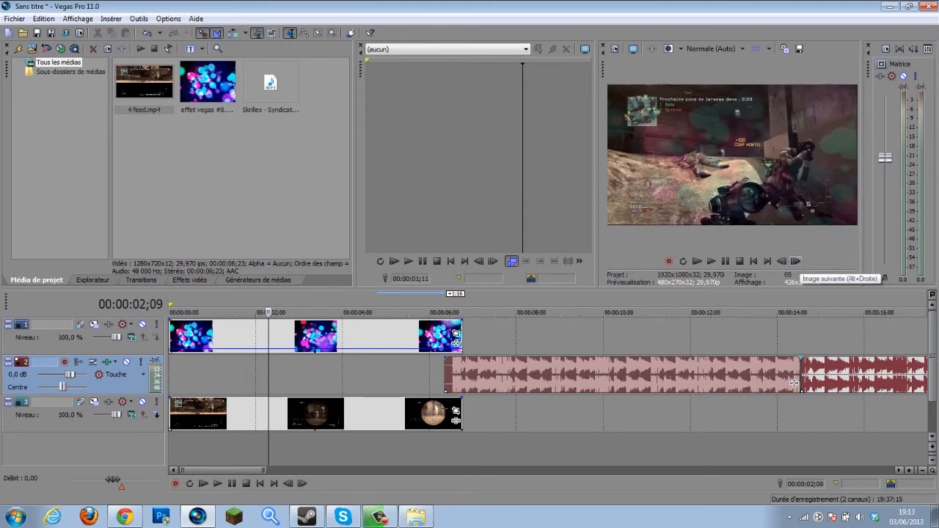
pyautogui.press('Home')
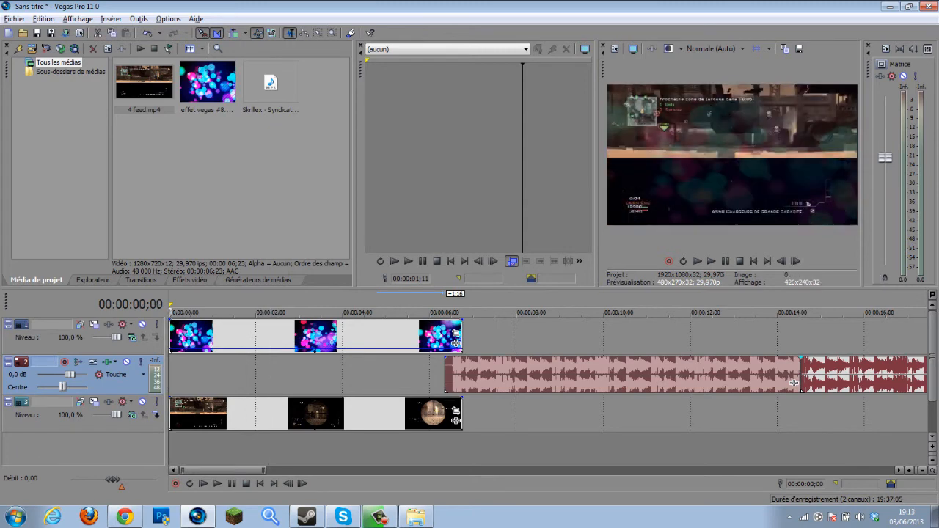
# Advance the playhead through the opening frames again, one frame at a time from the project start.
pyautogui.press('Right')
pyautogui.press('Right')
pyautogui.press('Right')
pyautogui.press('Right')
pyautogui.press('Right')
pyautogui.press('Right')
pyautogui.press('Right')
pyautogui.press('Right')
pyautogui.press('Right')
pyautogui.press('Right')
pyautogui.press('Right')
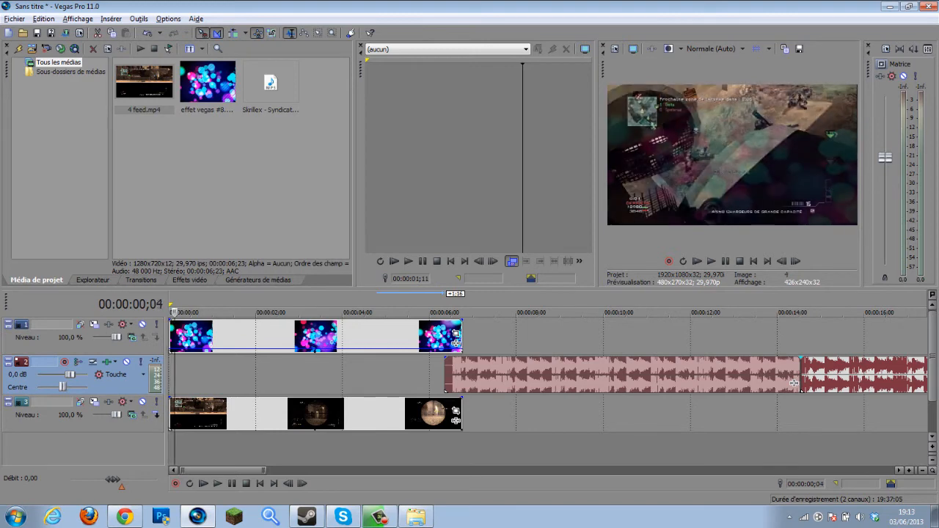
# Continue through the overlaid gameplay one frame at a time until the playhead reaches 00:00:01;25.
pyautogui.press('Right')
pyautogui.press('Right')
pyautogui.press('Right')
pyautogui.press('Right')
pyautogui.press('Right')
pyautogui.press('Right')
pyautogui.press('Right')
pyautogui.press('Right')
pyautogui.press('Right')
pyautogui.press('Right')
pyautogui.press('Right')
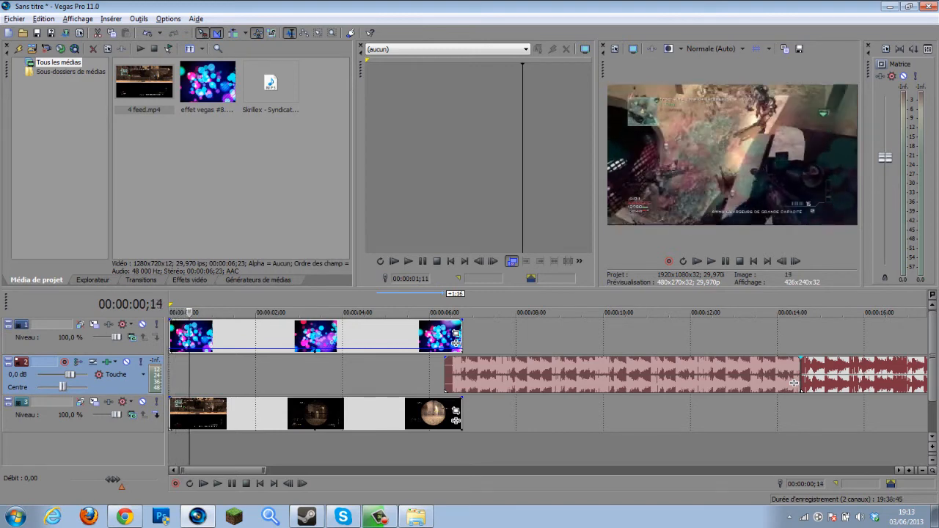
pyautogui.press('Right')
pyautogui.press('Right')
pyautogui.press('Right')
pyautogui.press('Right')
pyautogui.press('Right')
pyautogui.press('Right')
pyautogui.press('Right')
pyautogui.press('Right')
pyautogui.press('Right')
pyautogui.press('Right')
pyautogui.press('Right')
pyautogui.press('Right')
pyautogui.press('Right')
pyautogui.press('Right')
pyautogui.press('Right')
pyautogui.press('Right')
pyautogui.press('Right')
pyautogui.press('Right')
pyautogui.press('Right')
pyautogui.press('Right')
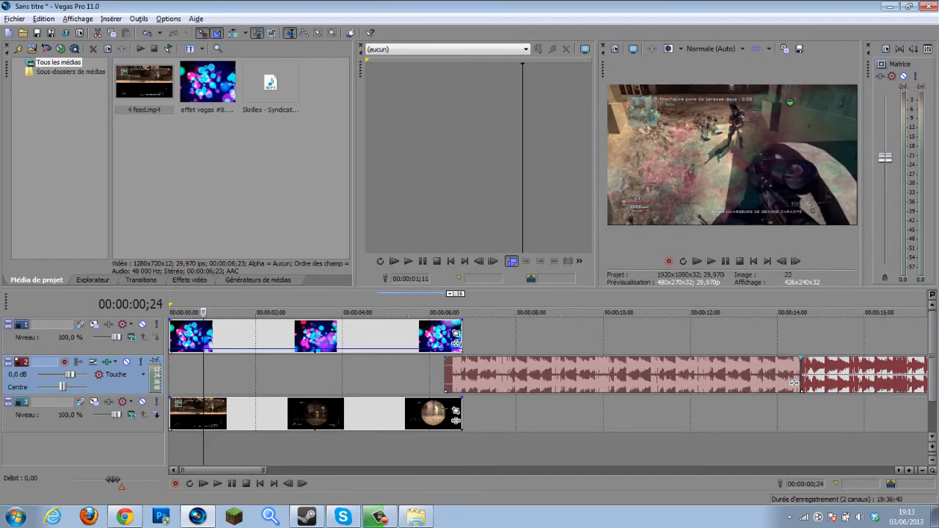
pyautogui.press('Right')
pyautogui.press('Right')
pyautogui.press('Right')
pyautogui.press('Right')
pyautogui.press('Right')
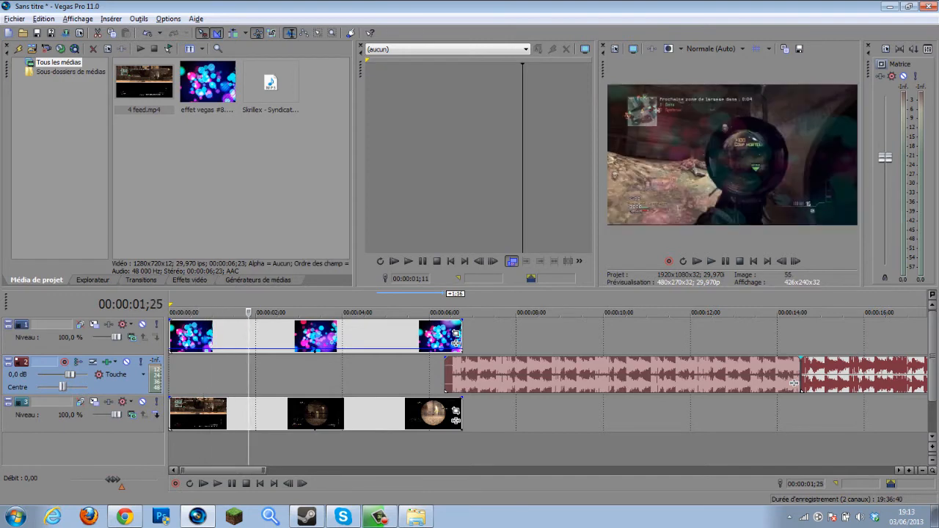
# Bring the playhead back to 00:00:00;07 and shift the first music segment to start just after the video clips end.
pyautogui.moveTo(247, 312); pyautogui.dragTo(179, 313)
pyautogui.moveTo(506, 375)
pyautogui.mouseDown()
pyautogui.moveTo(518, 375)
pyautogui.moveTo(493, 375)
pyautogui.mouseUp()
pyautogui.moveTo(781, 382); pyautogui.dragTo(816, 383)
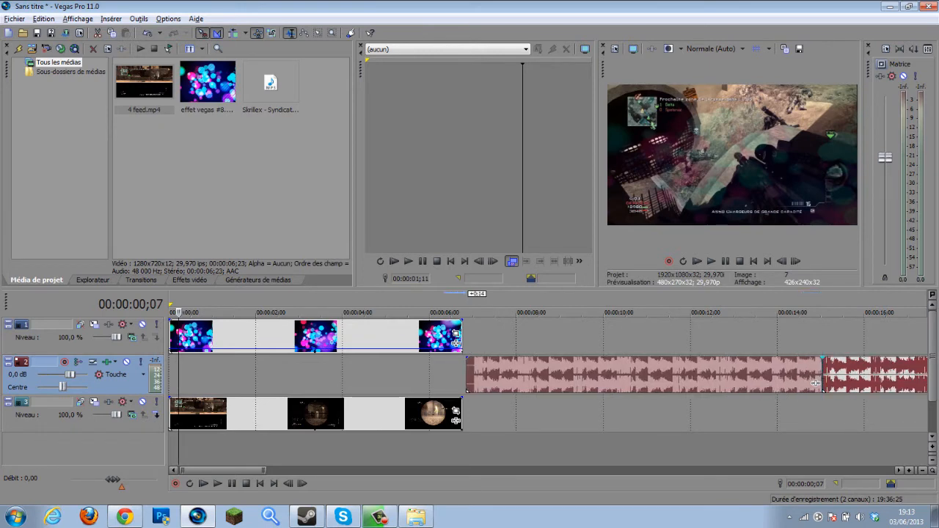
pyautogui.click(374, 413)
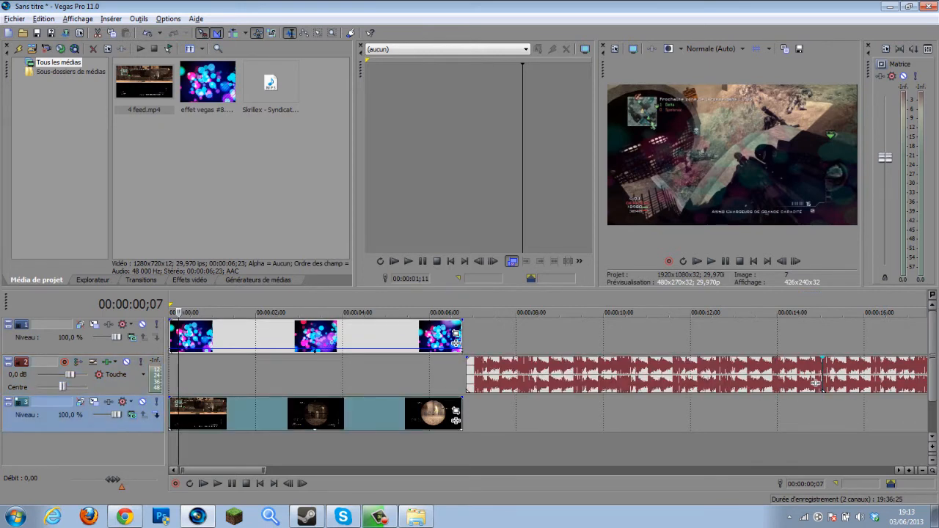
pyautogui.moveTo(283, 336); pyautogui.dragTo(286, 416)
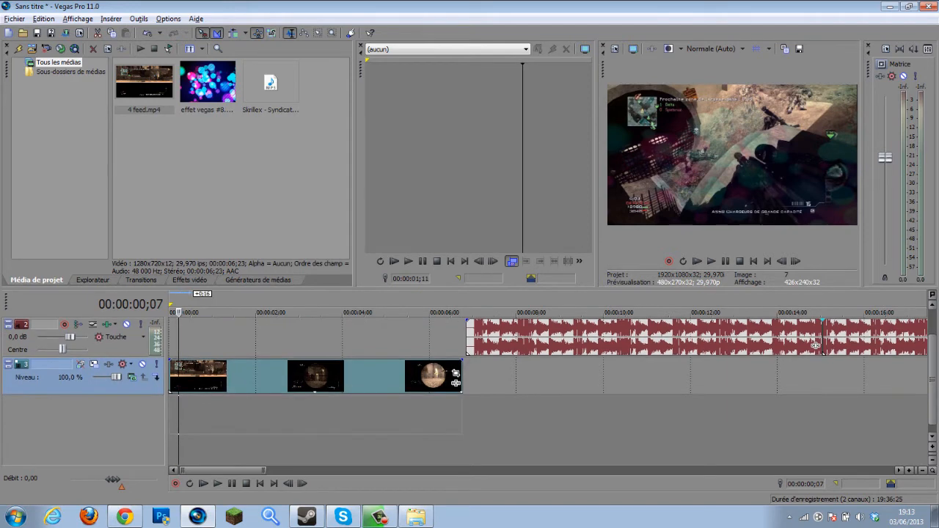
pyautogui.moveTo(286, 345); pyautogui.dragTo(286, 326)
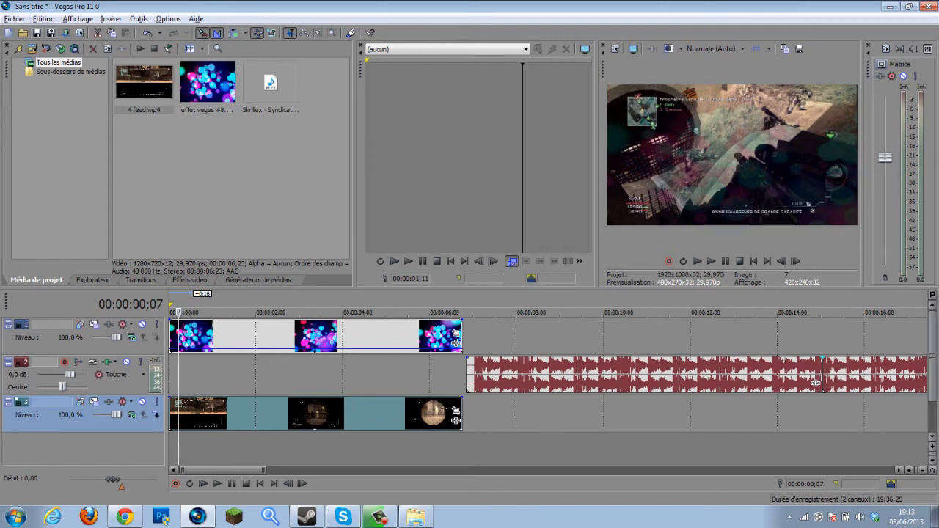
pyautogui.click(379, 518)
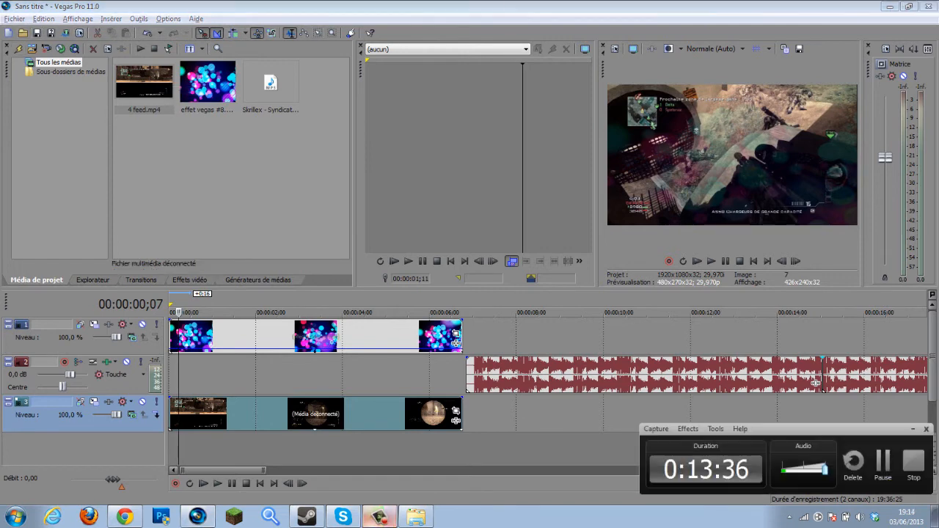
pyautogui.click(380, 518)
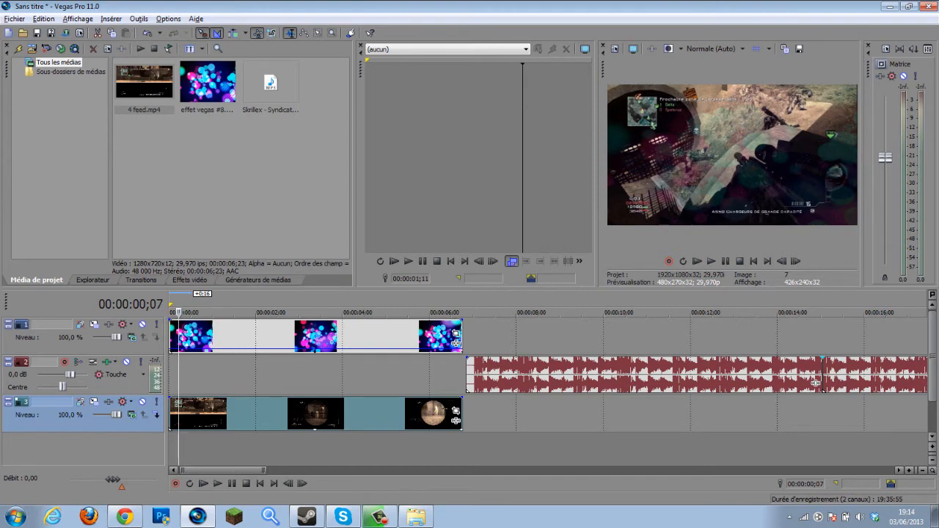
# Try aligning the start of the first music segment with the end of the video clips.
pyautogui.click(814, 382)
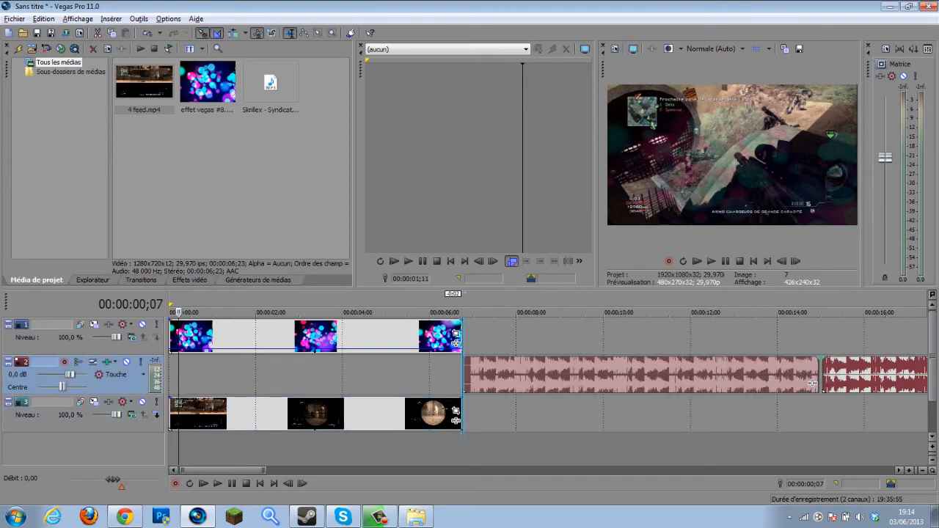
pyautogui.moveTo(813, 383); pyautogui.dragTo(817, 383)
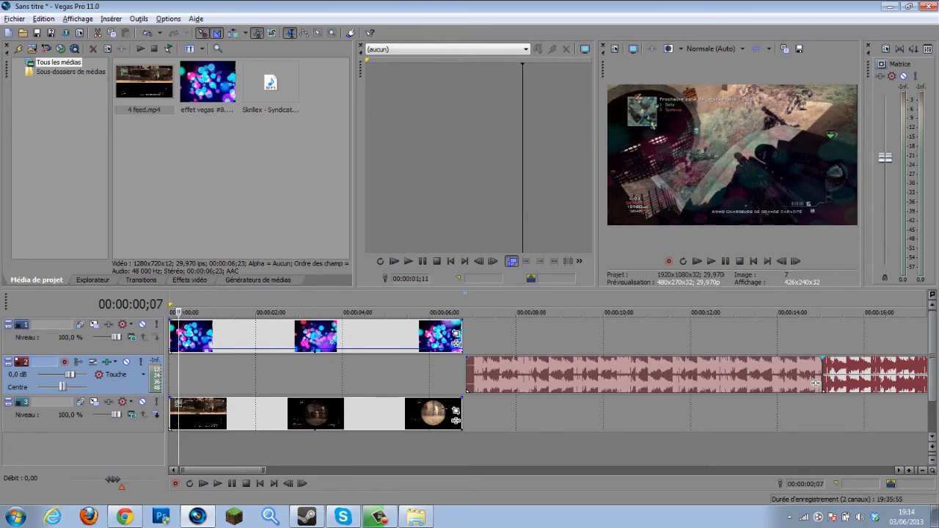
# Insert a new empty video track into the project.
pyautogui.rightClick(296, 445)
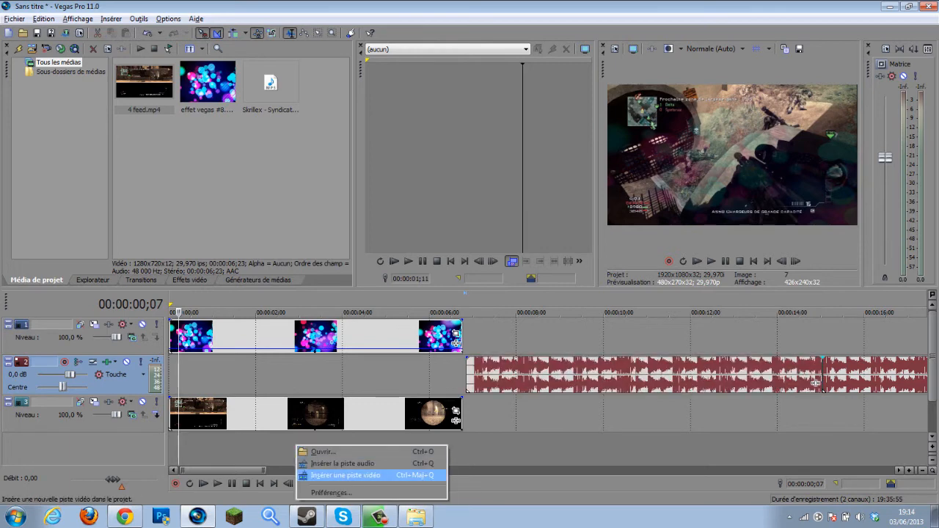
pyautogui.click(274, 448)
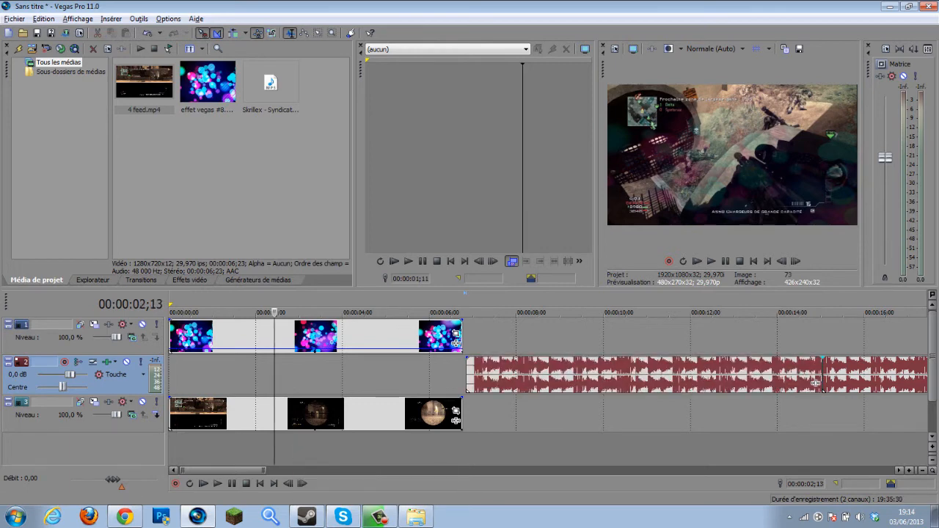
pyautogui.rightClick(287, 375)
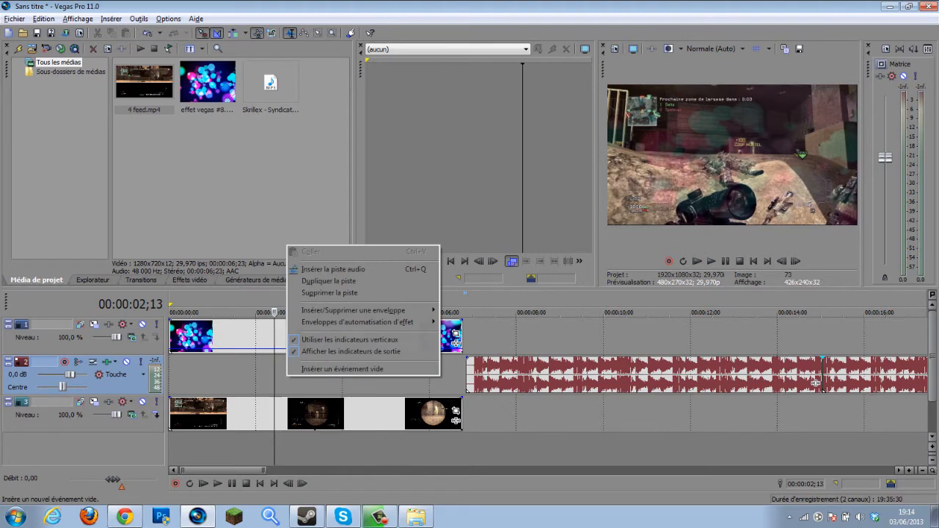
pyautogui.click(366, 446)
pyautogui.rightClick(459, 460)
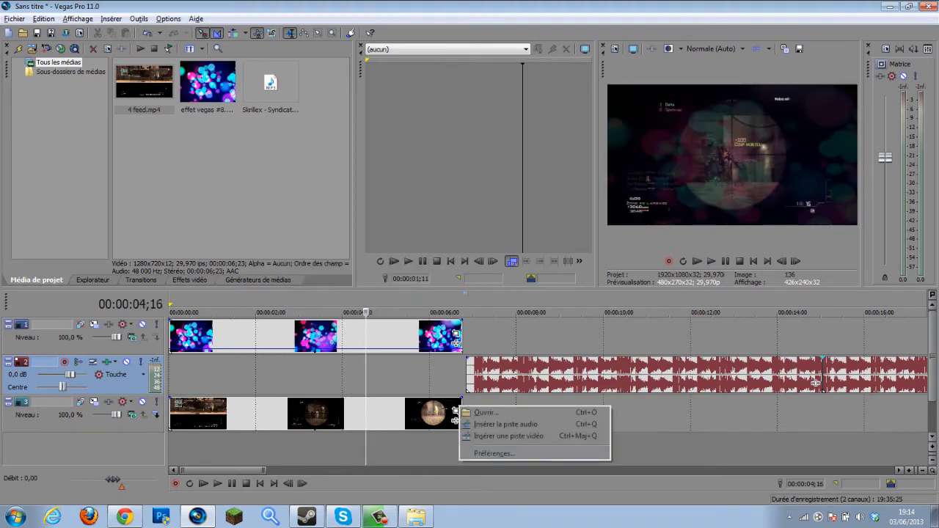
pyautogui.click(508, 435)
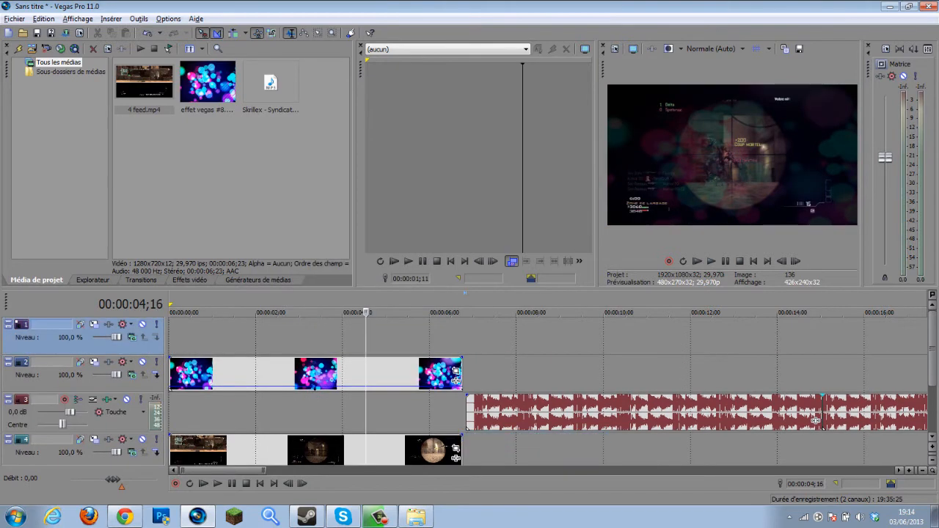
# Return the playhead to the project start and move the empty video track between the music track and the gameplay track.
pyautogui.moveTo(365, 312); pyautogui.dragTo(170, 313)
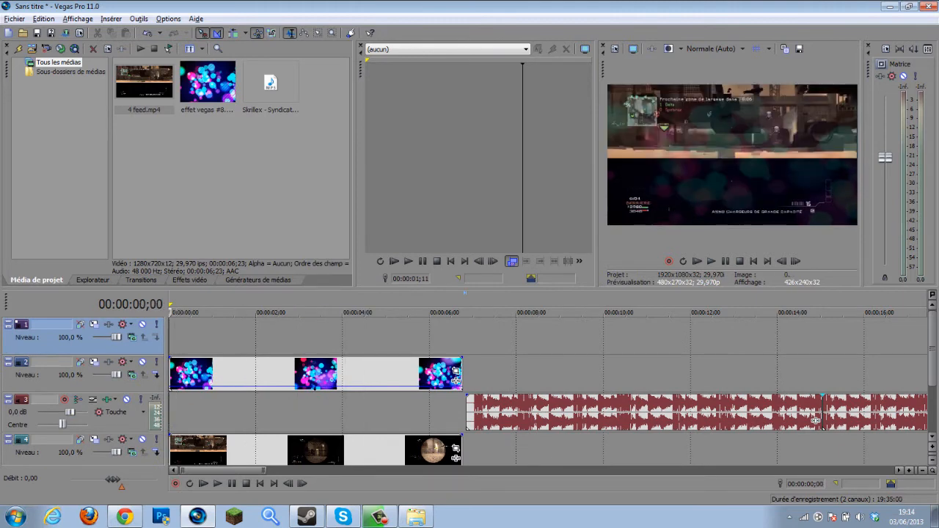
pyautogui.moveTo(52, 346); pyautogui.dragTo(52, 425)
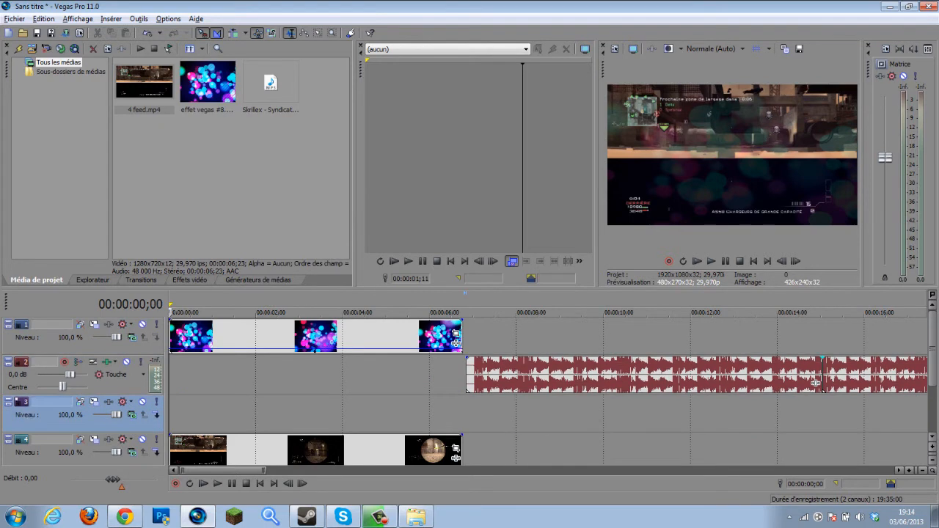
pyautogui.scroll(-2, 817, 382)
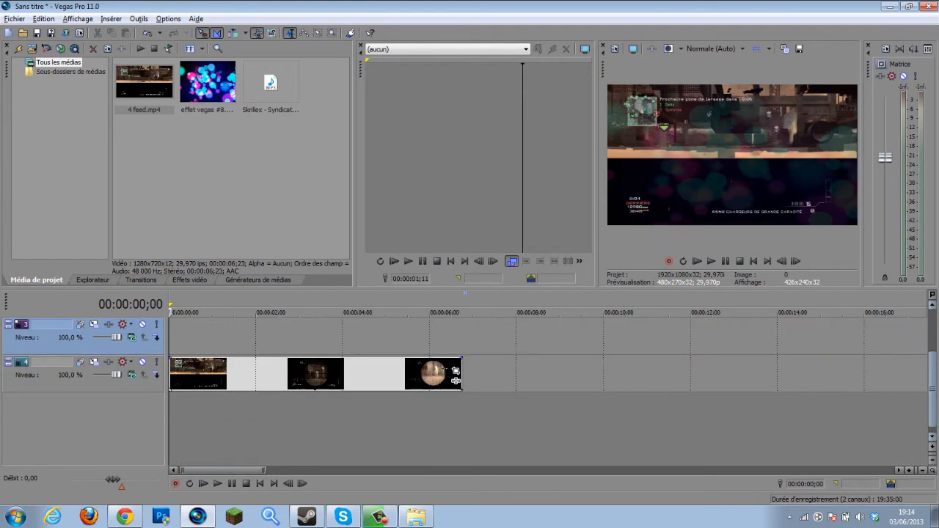
pyautogui.scroll(1, 816, 382)
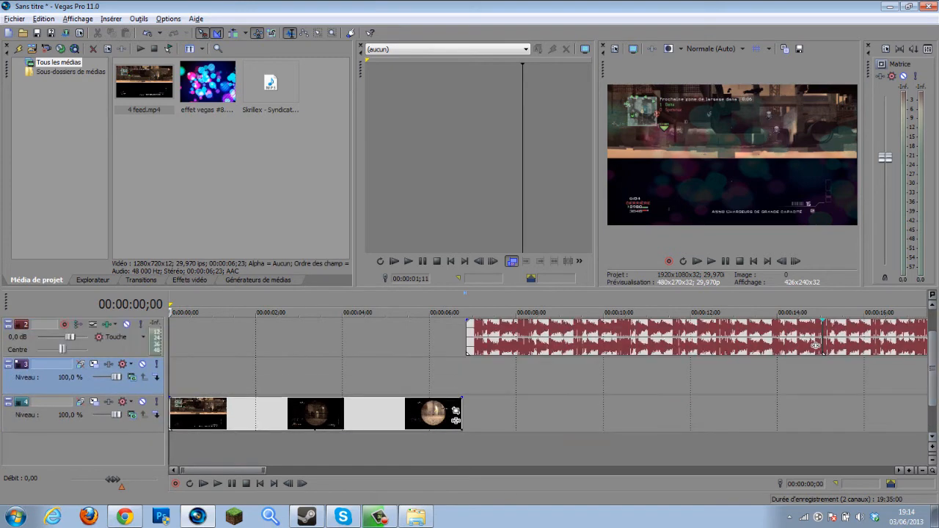
# Insert a text media event on the empty video track and set its sample text to size 24.
pyautogui.rightClick(239, 373)
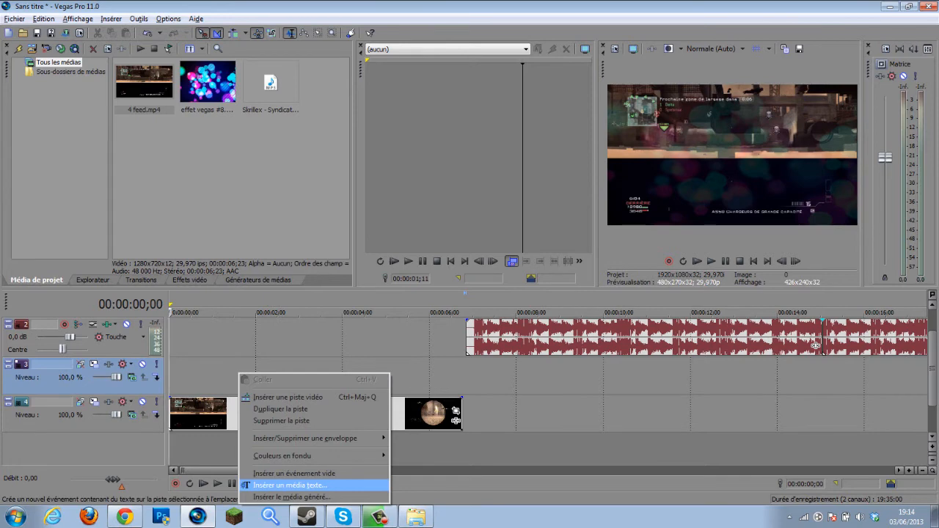
pyautogui.click(290, 485)
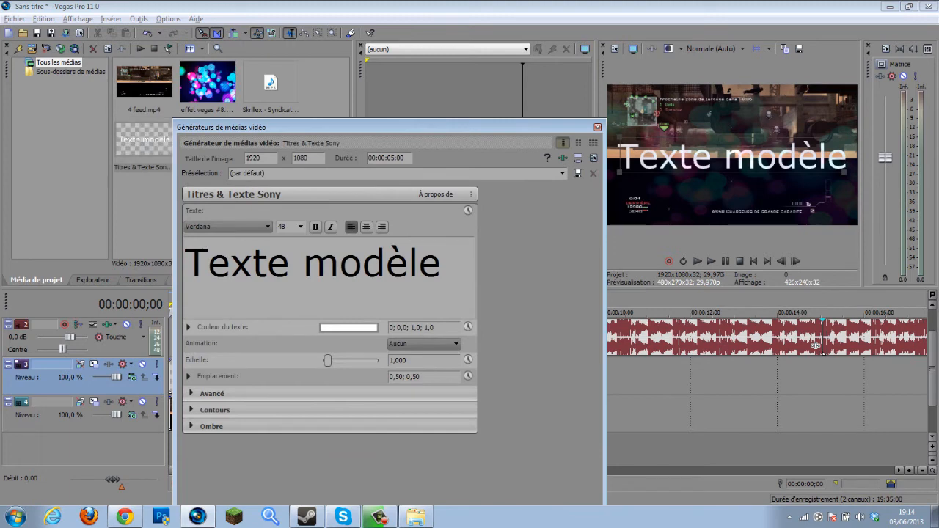
pyautogui.hotkey('ctrl', 'a')
pyautogui.click(300, 227)
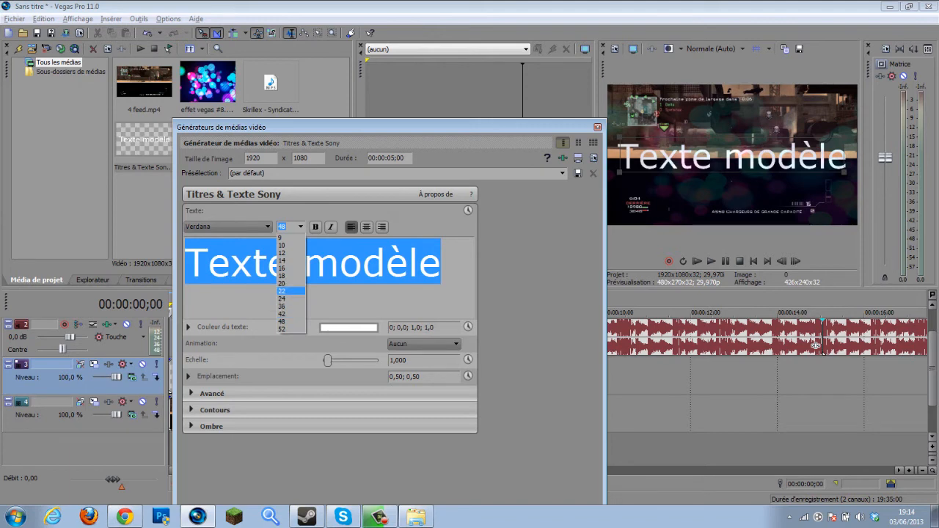
pyautogui.click(282, 298)
# Set the sample text's font to Lobster 1.4 and its size to 42.
pyautogui.click(267, 227)
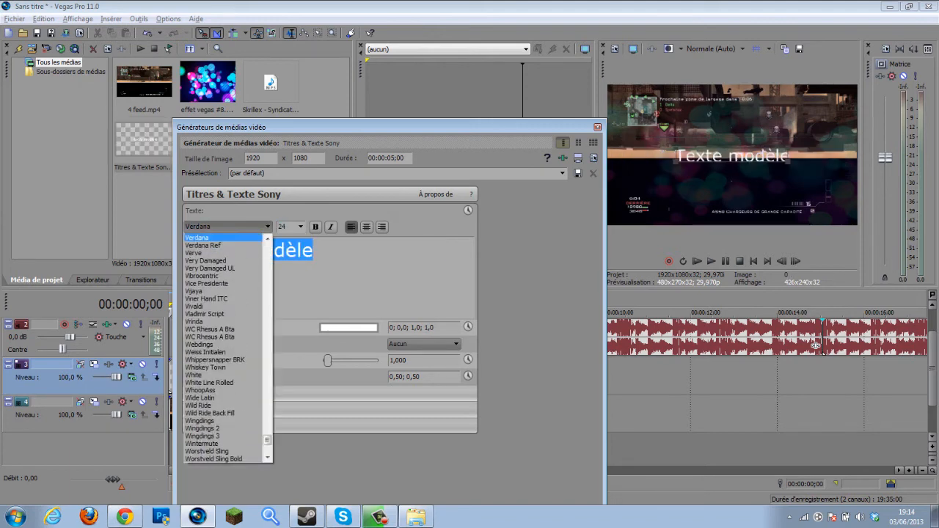
pyautogui.moveTo(267, 440); pyautogui.dragTo(267, 374)
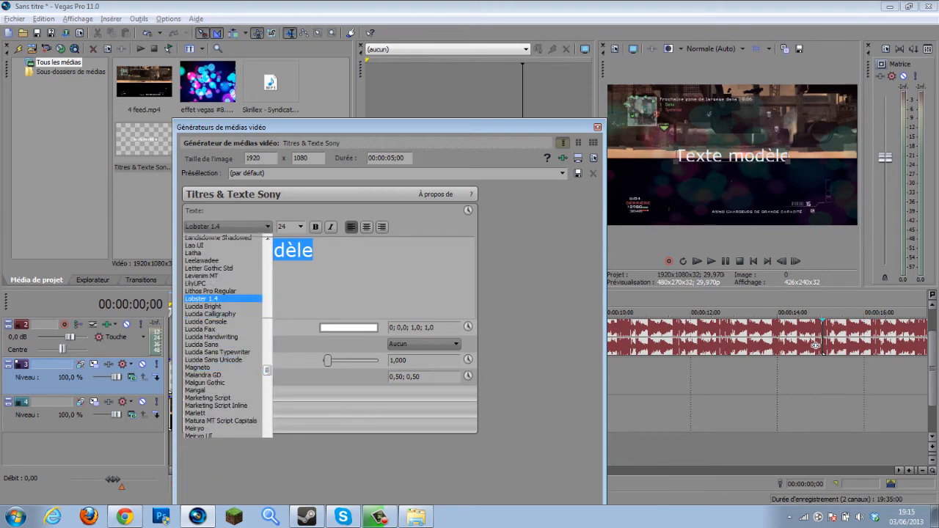
pyautogui.click(213, 299)
pyautogui.click(300, 227)
pyautogui.press('Down')
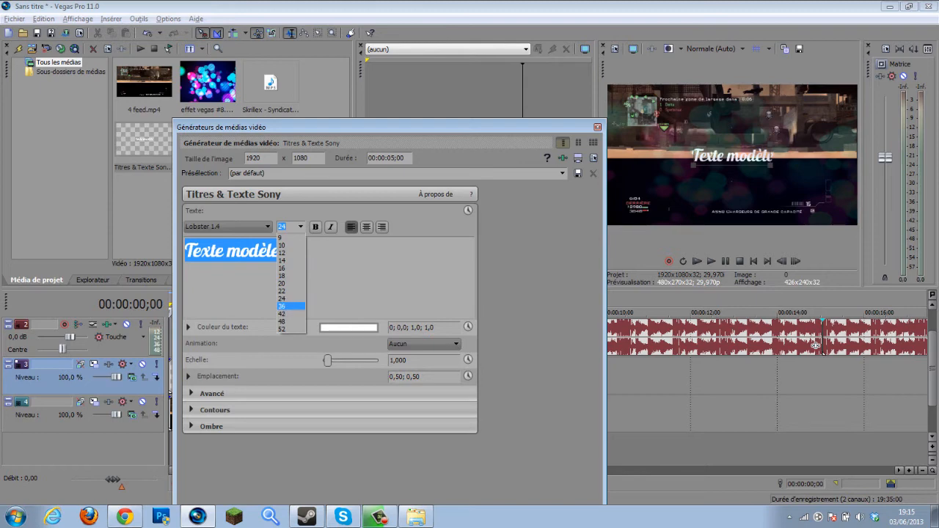
pyautogui.press('Return')
pyautogui.click(300, 227)
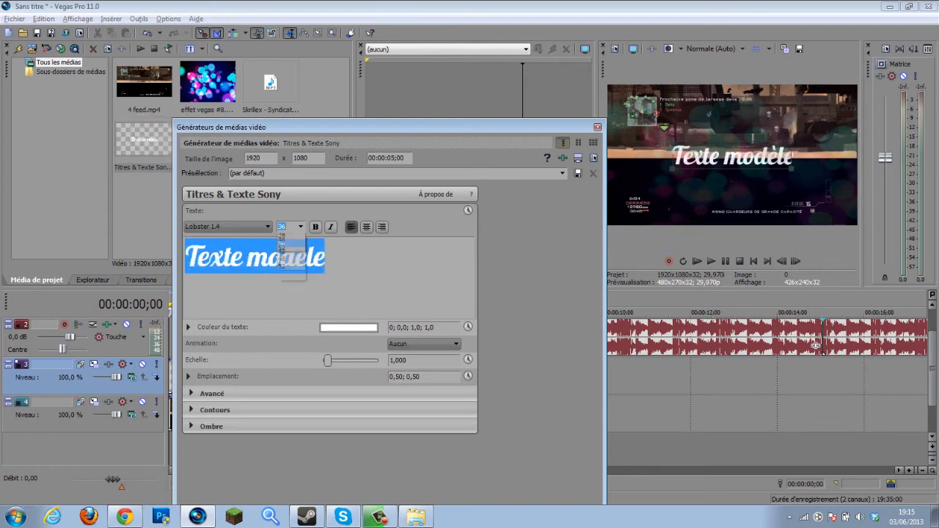
pyautogui.click(291, 314)
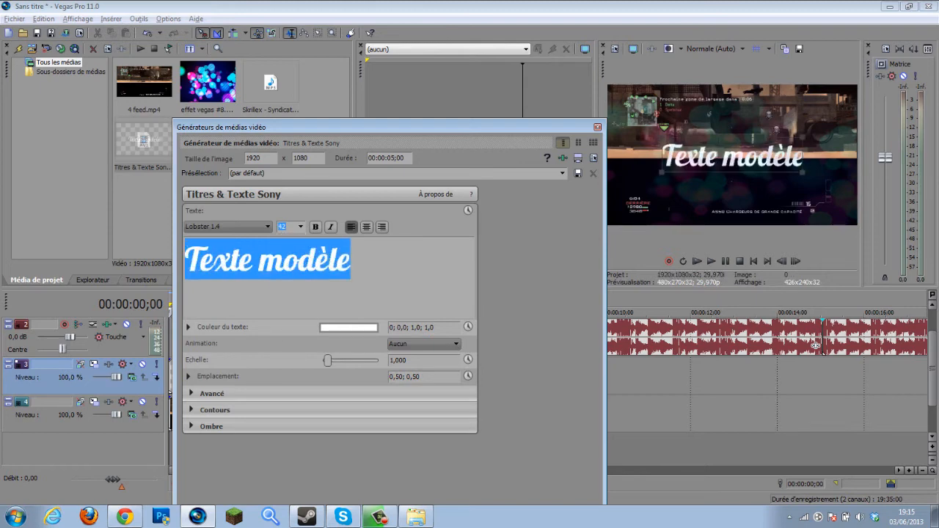
# Replace the sample text with three lines: "Tuto Sony Vegas", "Avec" and the creator's nickname.
pyautogui.moveTo(367, 261); pyautogui.dragTo(186, 261)
pyautogui.press('BackSpace')
pyautogui.write('Tu')
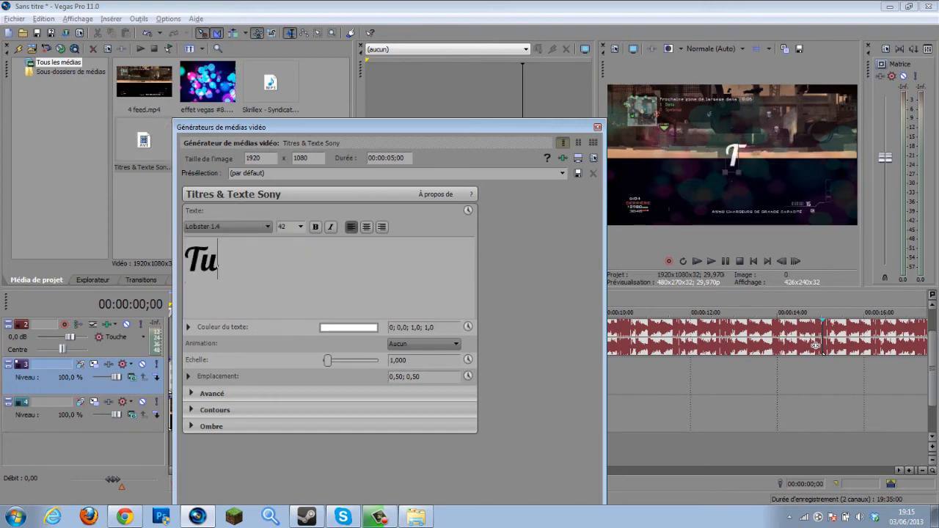
pyautogui.write('to Sony Vegas')
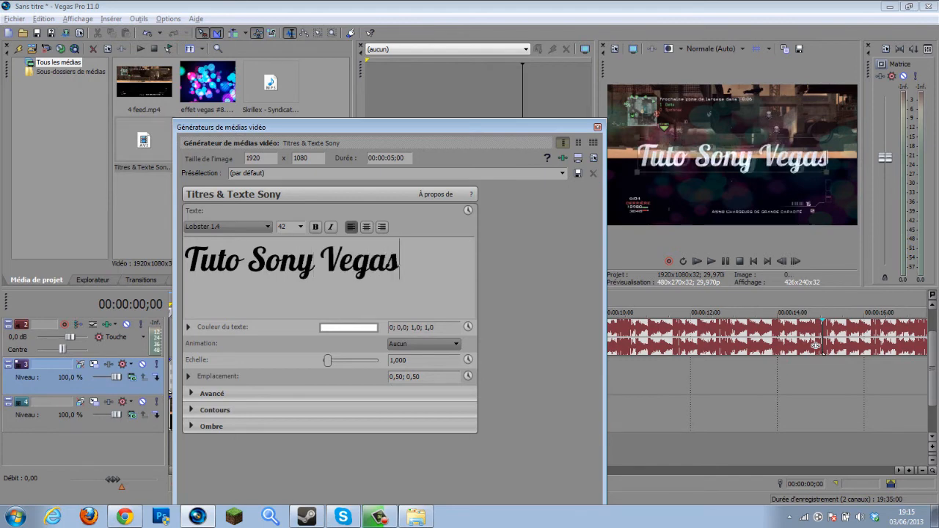
pyautogui.press('Return')
pyautogui.write('Avec')
pyautogui.press('Return')
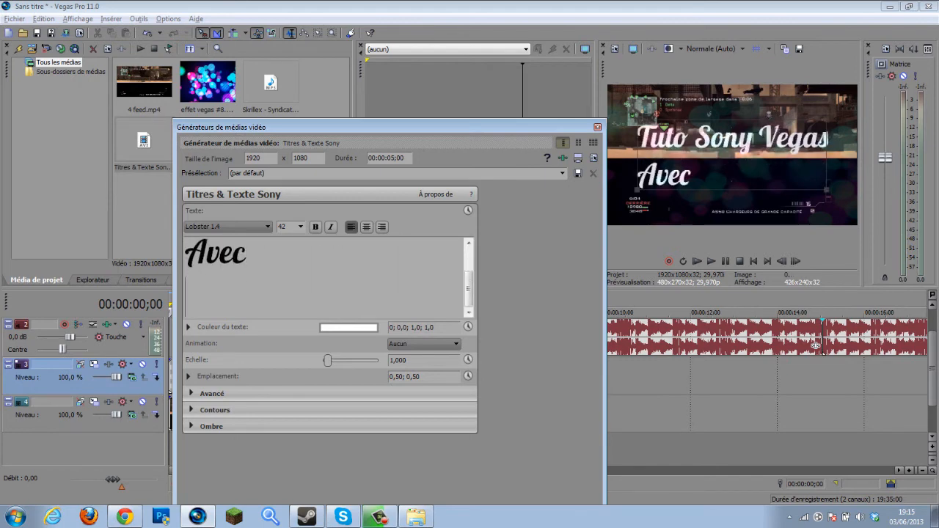
pyautogui.write('GhostFalador')
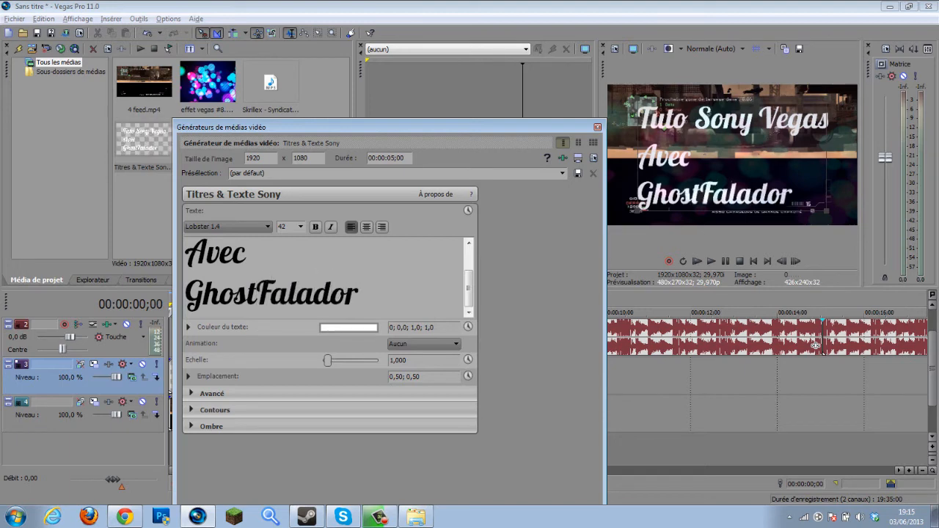
# Set the title's text colour to pure red, HSV 0; 1,0; 1,0 with full opacity.
pyautogui.click(348, 327)
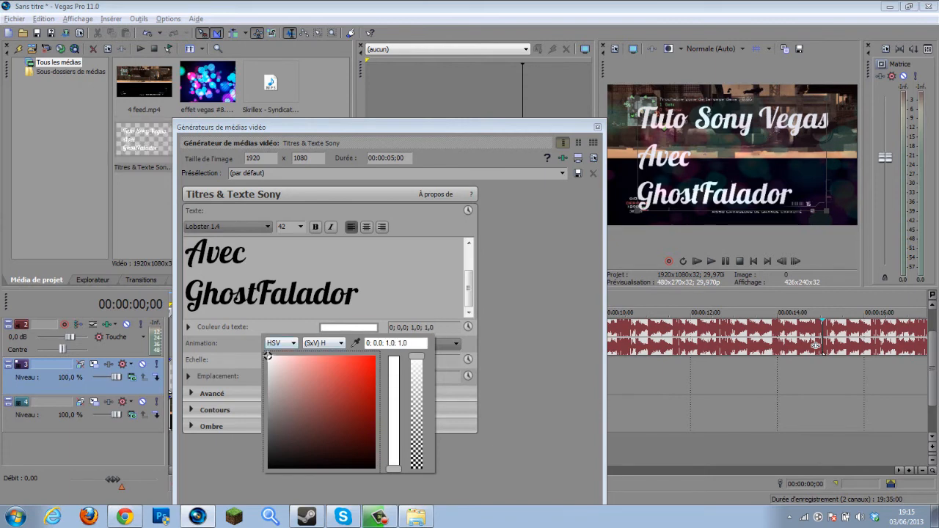
pyautogui.moveTo(268, 356); pyautogui.dragTo(376, 357)
pyautogui.moveTo(394, 468)
pyautogui.mouseDown()
pyautogui.moveTo(394, 362)
pyautogui.moveTo(394, 468)
pyautogui.mouseUp()
pyautogui.moveTo(375, 358)
pyautogui.mouseDown()
pyautogui.moveTo(355, 390)
pyautogui.moveTo(376, 357)
pyautogui.mouseUp()
pyautogui.click(521, 374)
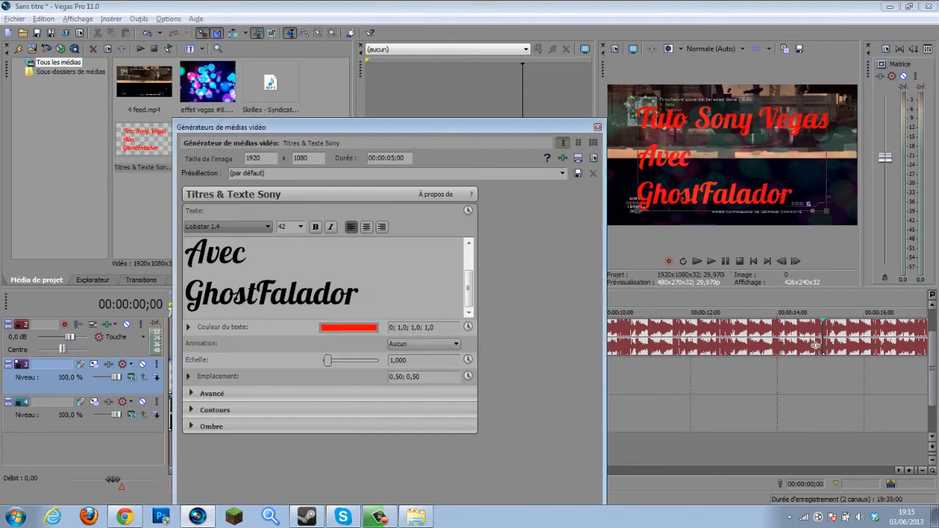
# Examine the title's animation choices, the Titres & Texte Sony presets and the title's advanced settings.
pyautogui.click(423, 344)
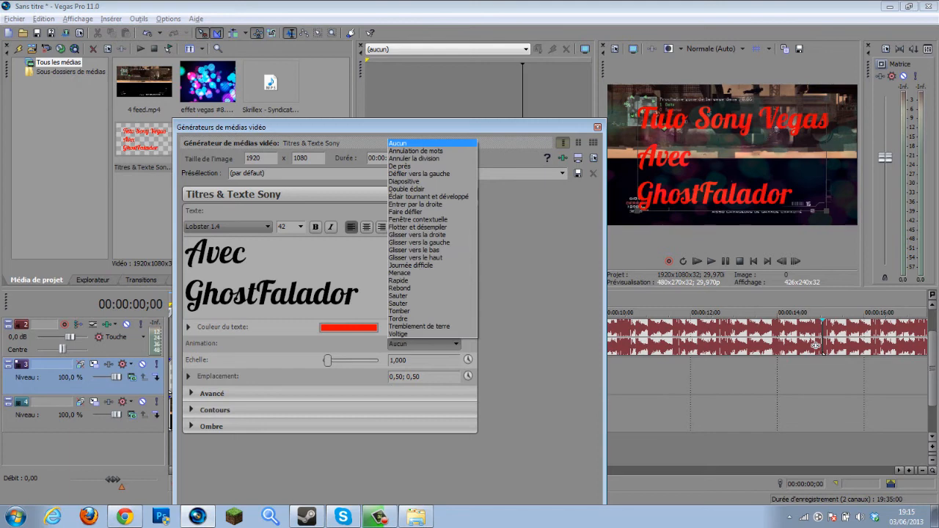
pyautogui.click(423, 343)
pyautogui.moveTo(293, 127); pyautogui.dragTo(571, 160)
pyautogui.click(259, 280)
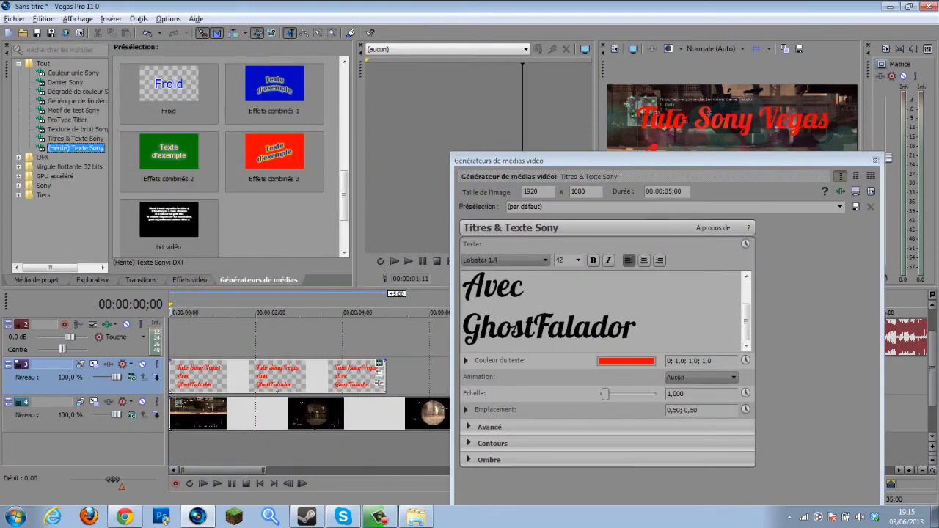
pyautogui.click(76, 139)
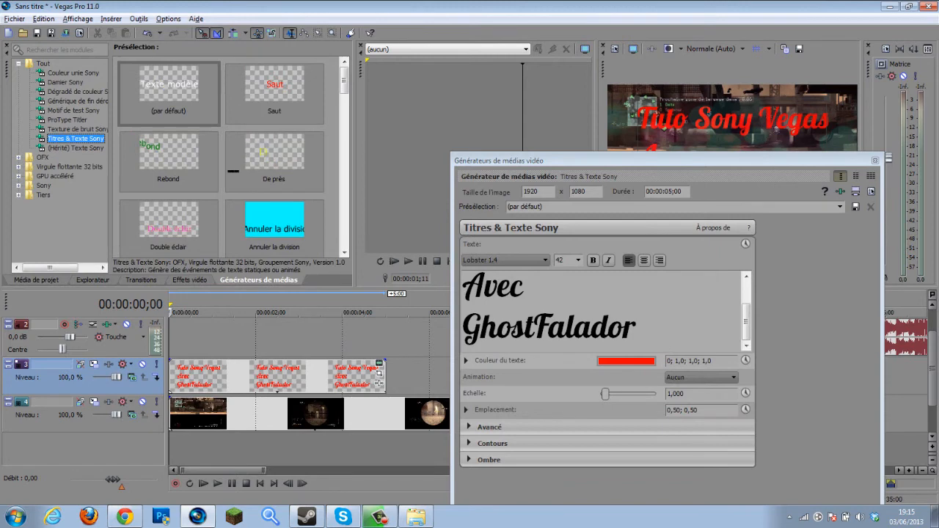
pyautogui.click(700, 377)
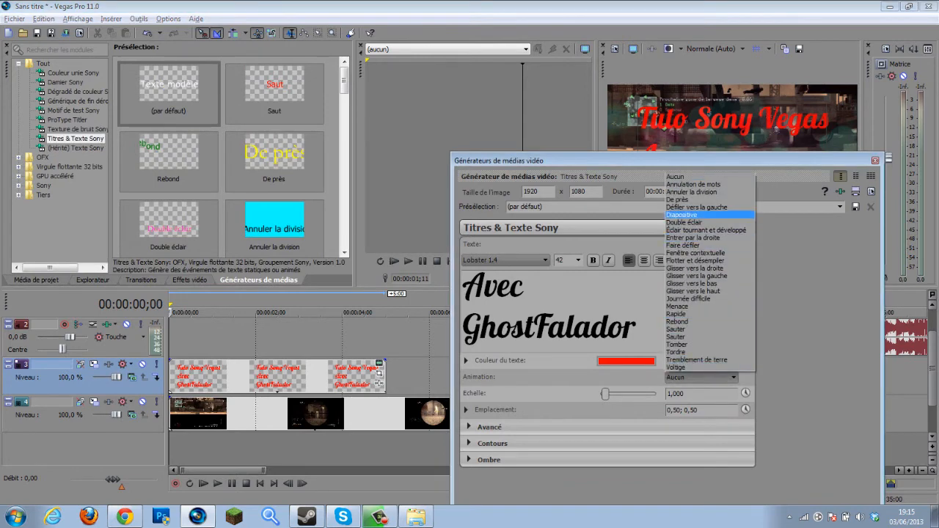
pyautogui.click(700, 377)
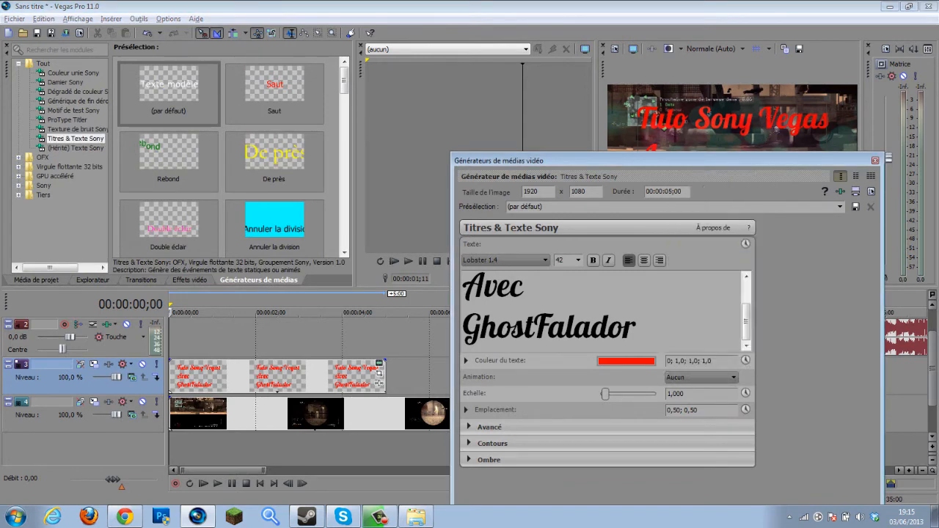
pyautogui.moveTo(513, 160); pyautogui.dragTo(190, 118)
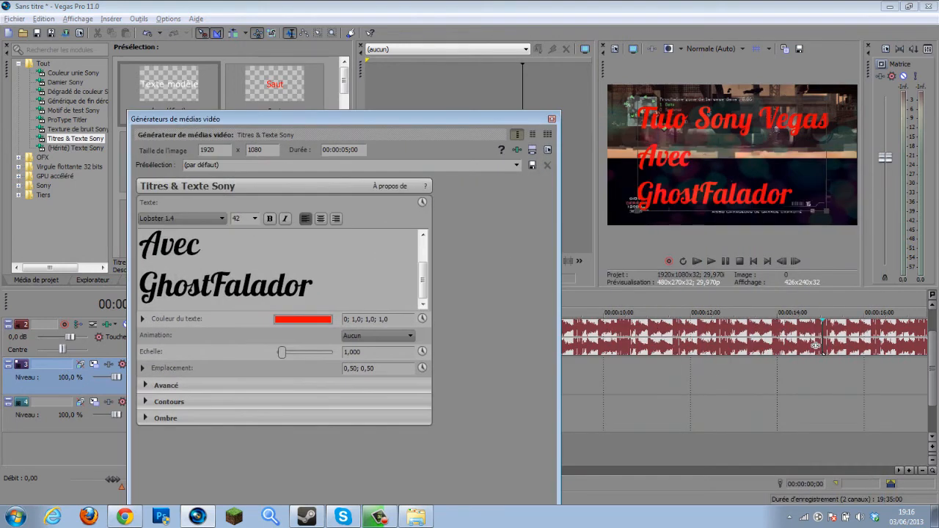
pyautogui.click(146, 385)
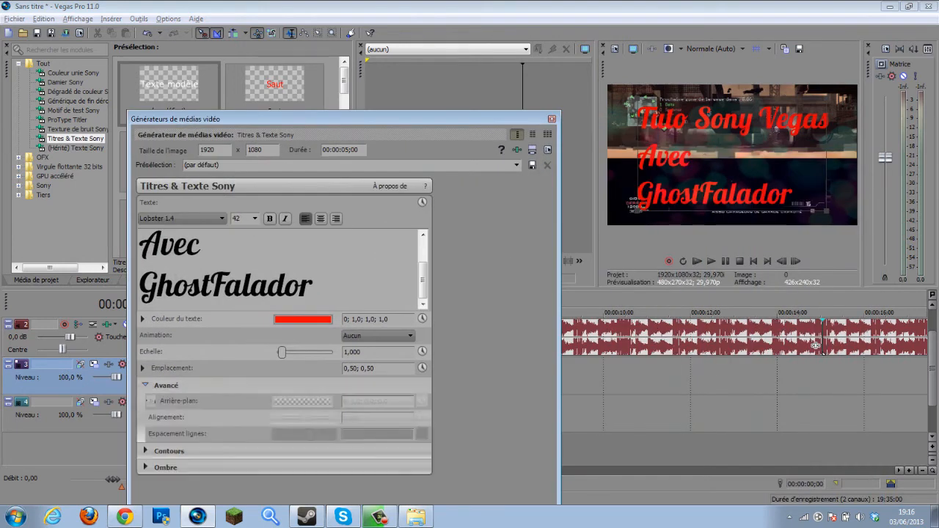
pyautogui.click(146, 385)
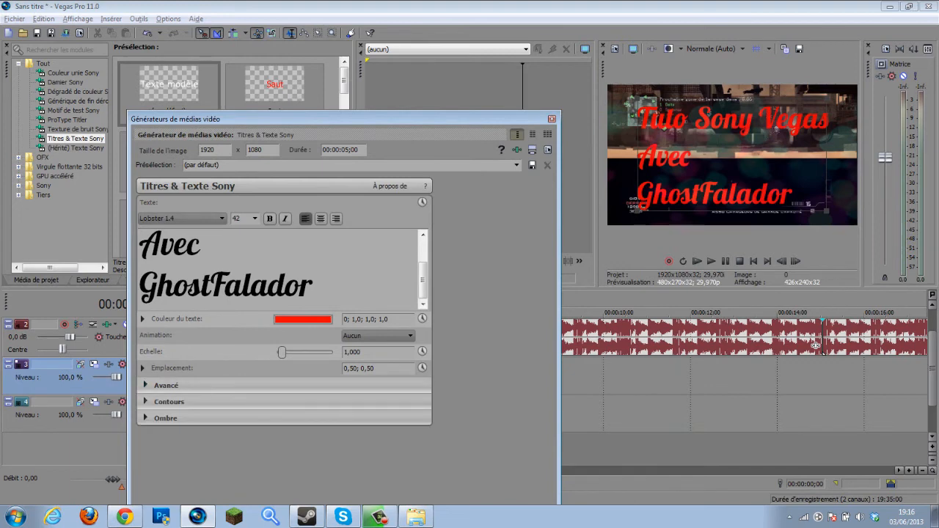
# Set the title text's outline width to 10,000 and raise the title to about 0,50; 0,59.
pyautogui.click(146, 401)
pyautogui.moveTo(277, 418); pyautogui.dragTo(332, 418)
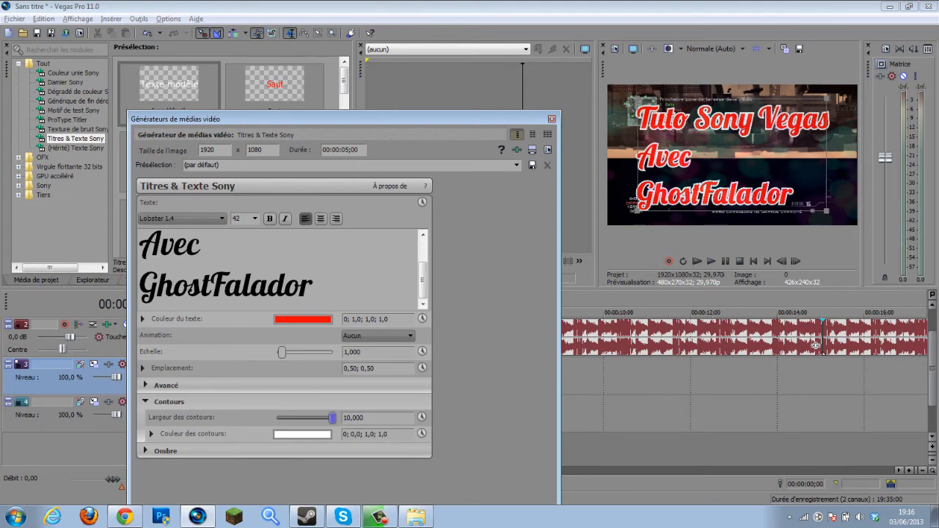
pyautogui.moveTo(732, 155); pyautogui.dragTo(732, 143)
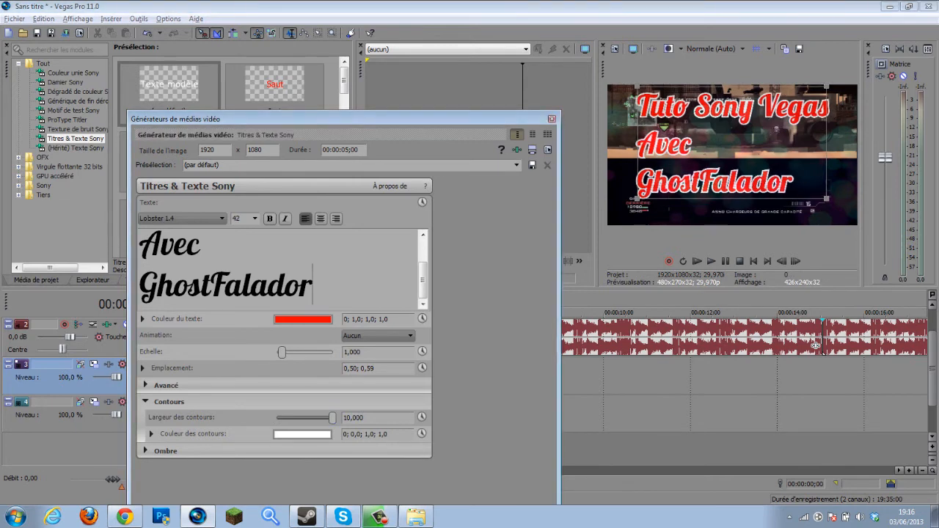
# Remove the line "Avec" from the title and raise the remaining text to about 0,50; 0,70.
pyautogui.moveTo(323, 284); pyautogui.dragTo(154, 287)
pyautogui.moveTo(227, 250); pyautogui.dragTo(206, 251)
pyautogui.press('BackSpace')
pyautogui.press('BackSpace')
pyautogui.press('BackSpace')
pyautogui.press('BackSpace')
pyautogui.press('BackSpace')
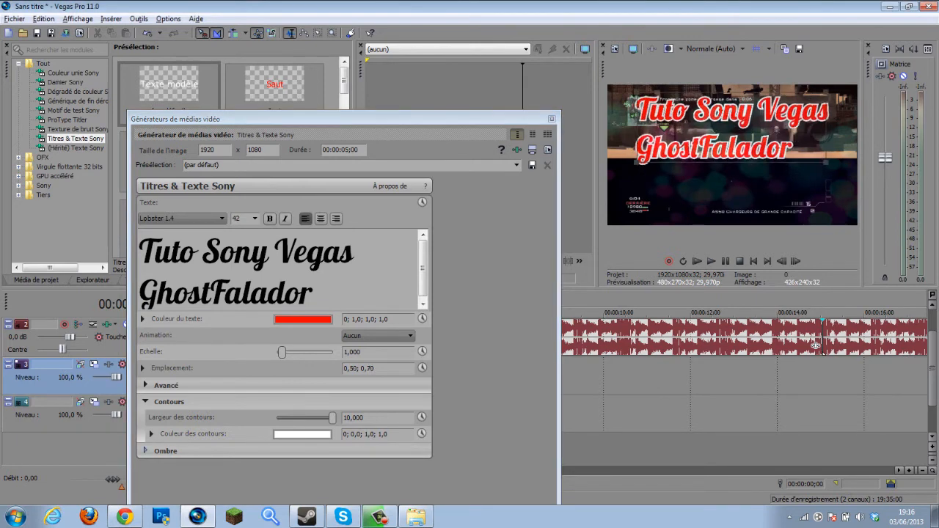
# Try the title text with its shadow enabled and switch the shadow back off.
pyautogui.click(145, 450)
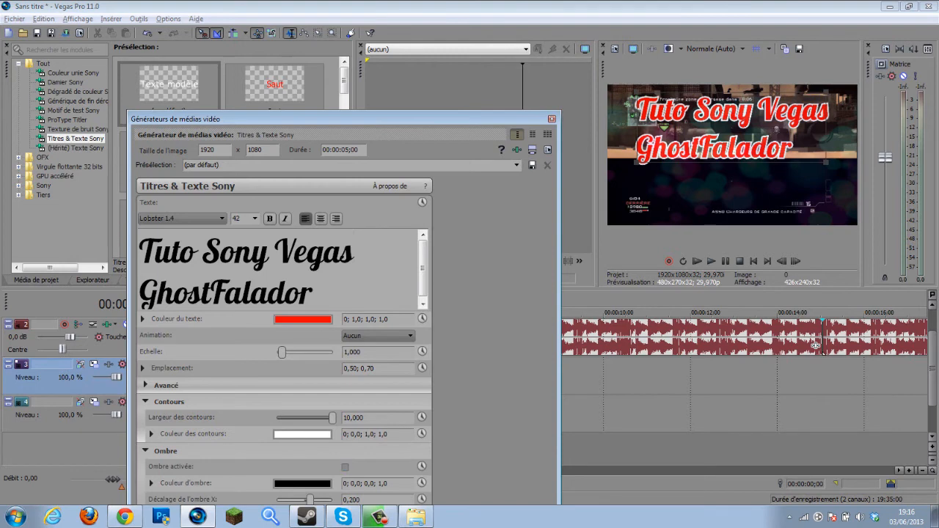
pyautogui.click(344, 467)
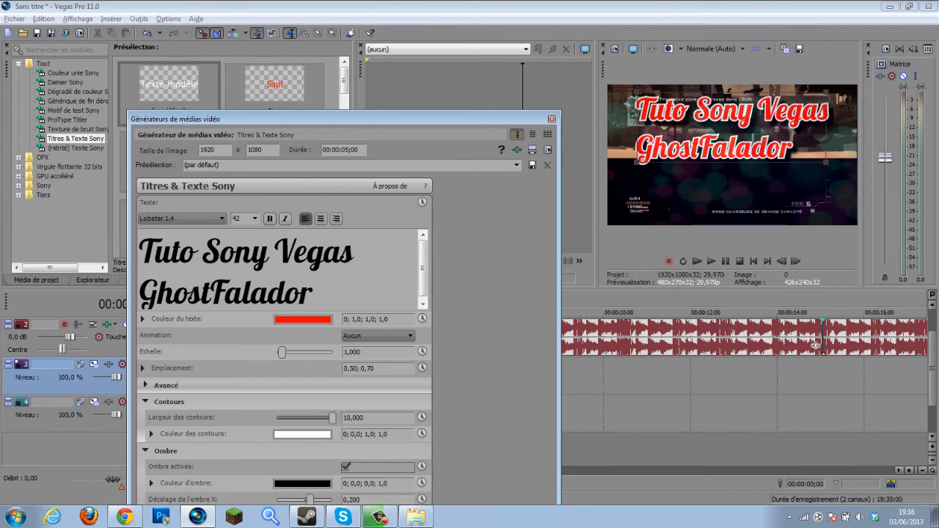
pyautogui.moveTo(396, 119); pyautogui.dragTo(427, 93)
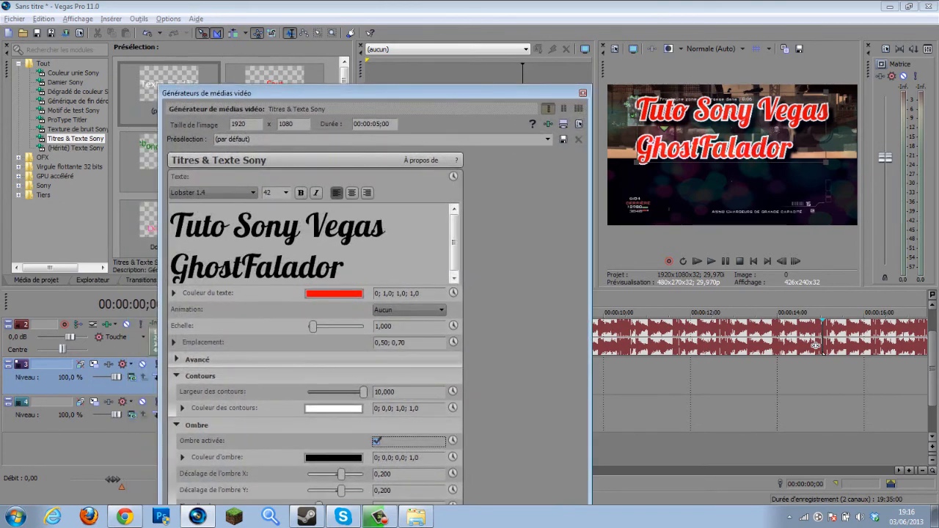
pyautogui.moveTo(352, 93); pyautogui.dragTo(358, 87)
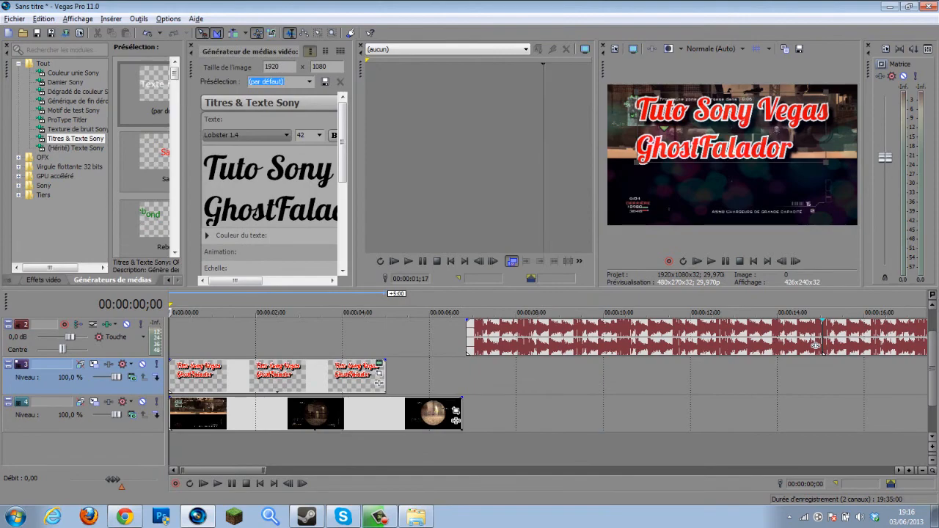
pyautogui.moveTo(192, 73); pyautogui.dragTo(291, 84)
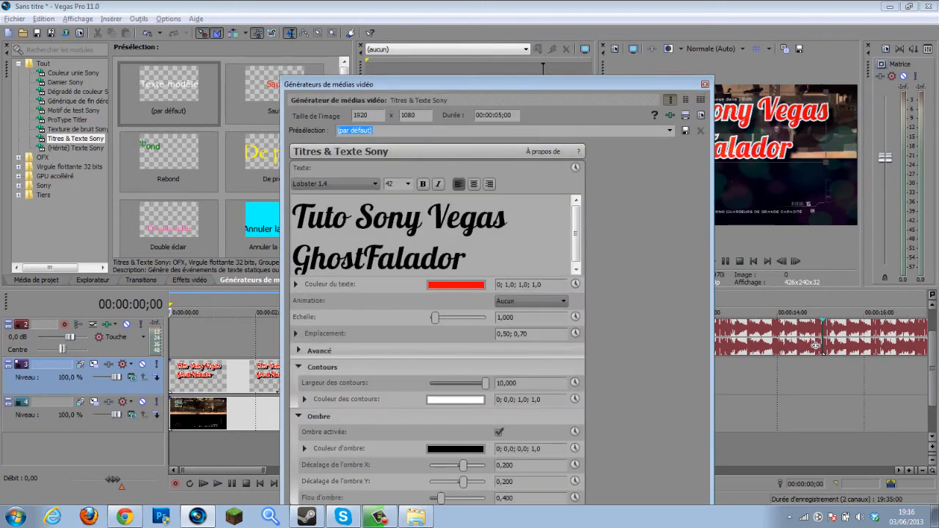
pyautogui.click(499, 432)
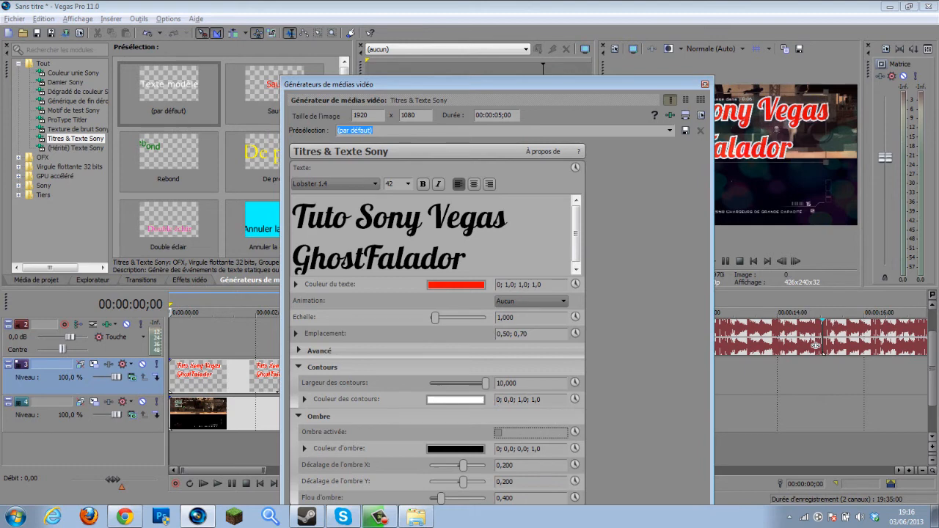
# Close the title's media generator and extend the title event to the end of the video clip beneath it.
pyautogui.click(705, 84)
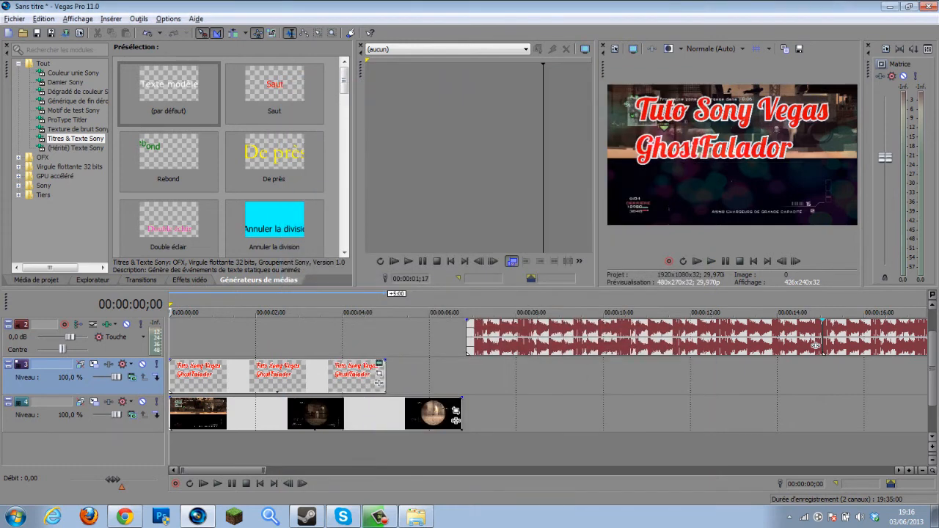
pyautogui.moveTo(384, 374); pyautogui.dragTo(461, 374)
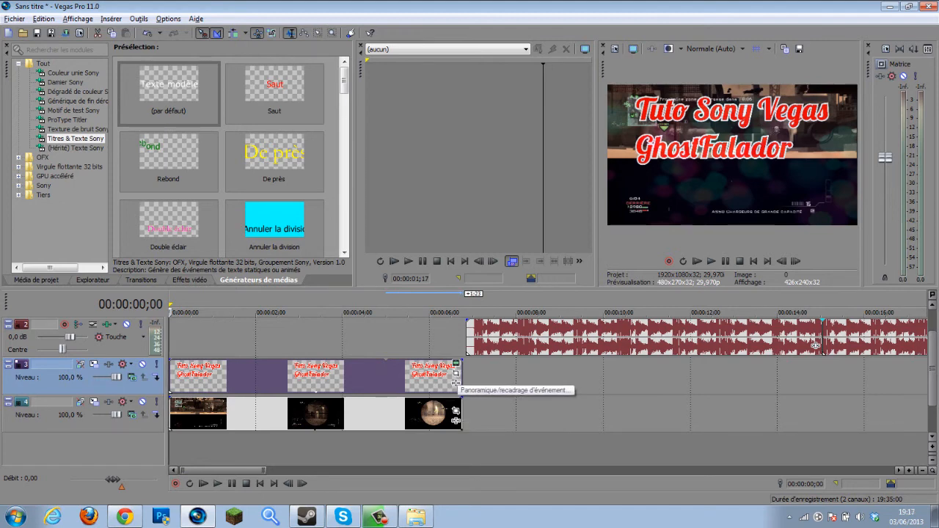
# Open the title event's Pan/Crop settings and examine its frame at different magnifications.
pyautogui.click(455, 374)
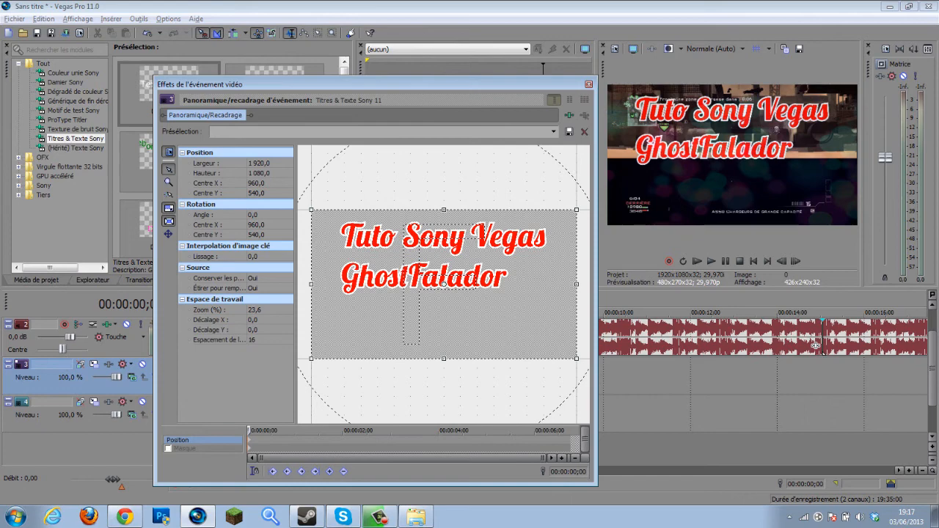
pyautogui.scroll(-6, 444, 284)
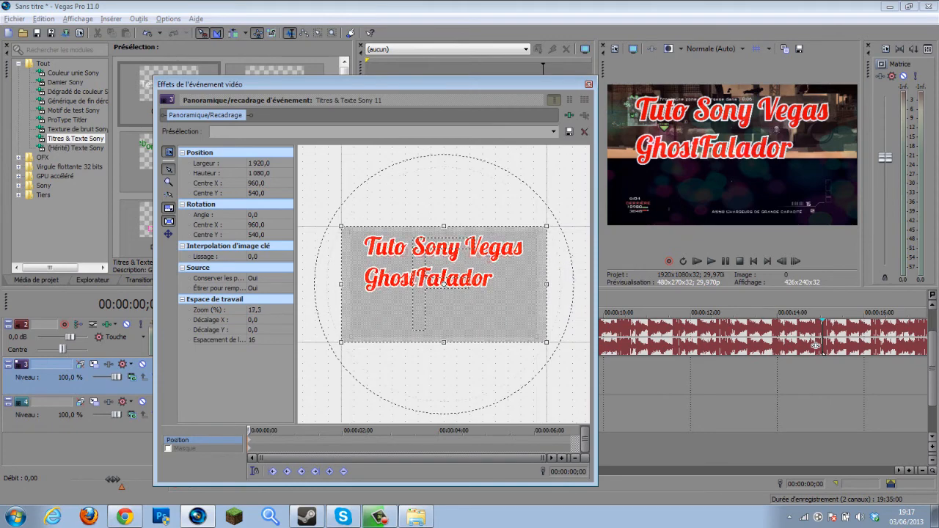
pyautogui.scroll(5, 443, 284)
pyautogui.scroll(4, 444, 284)
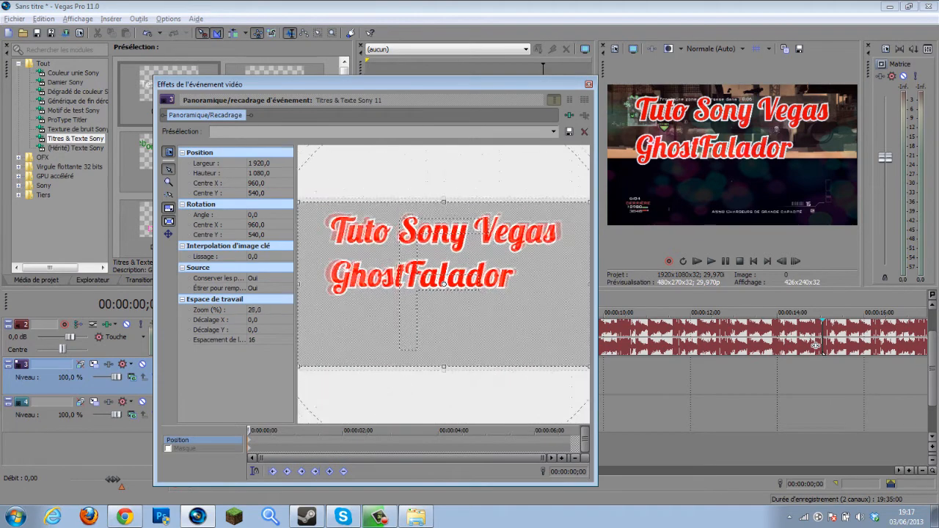
pyautogui.scroll(-2, 444, 284)
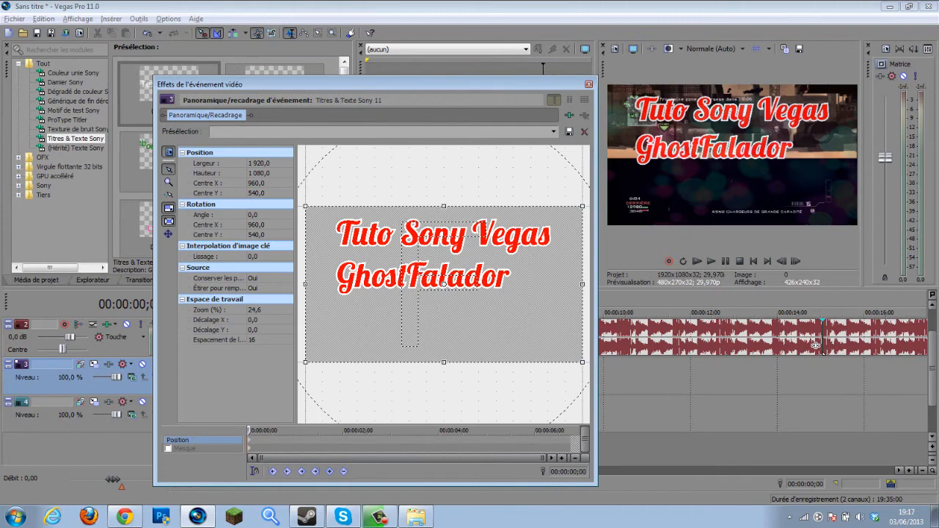
pyautogui.scroll(-6, 444, 284)
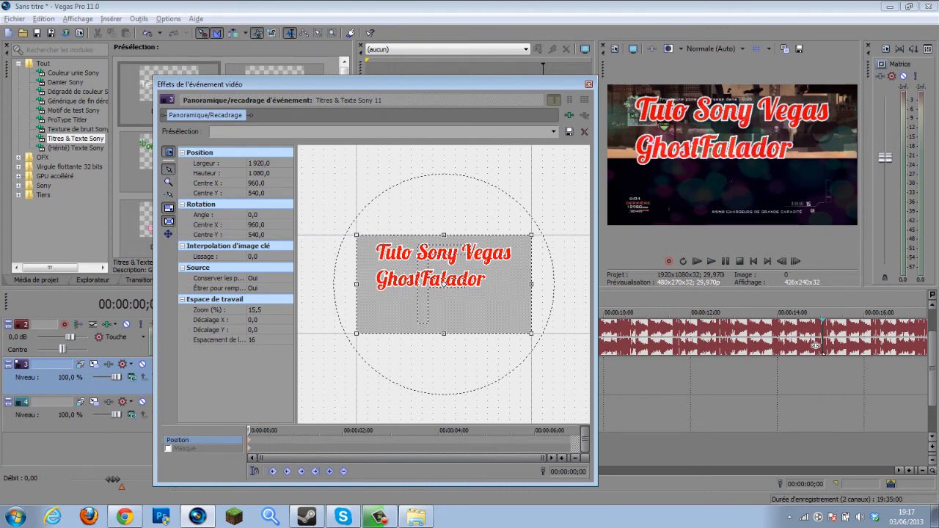
pyautogui.scroll(3, 444, 283)
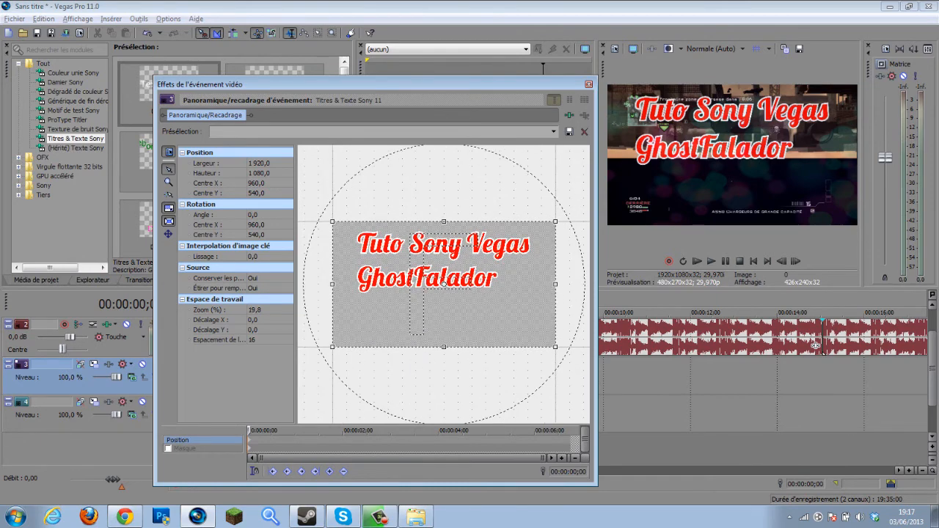
pyautogui.moveTo(444, 284)
pyautogui.mouseDown()
pyautogui.moveTo(477, 278)
pyautogui.moveTo(459, 279)
pyautogui.moveTo(461, 235)
pyautogui.moveTo(448, 275)
pyautogui.moveTo(439, 234)
pyautogui.moveTo(440, 242)
pyautogui.moveTo(411, 220)
pyautogui.moveTo(443, 283)
pyautogui.mouseUp()
pyautogui.scroll(3, 443, 284)
pyautogui.scroll(-4, 444, 284)
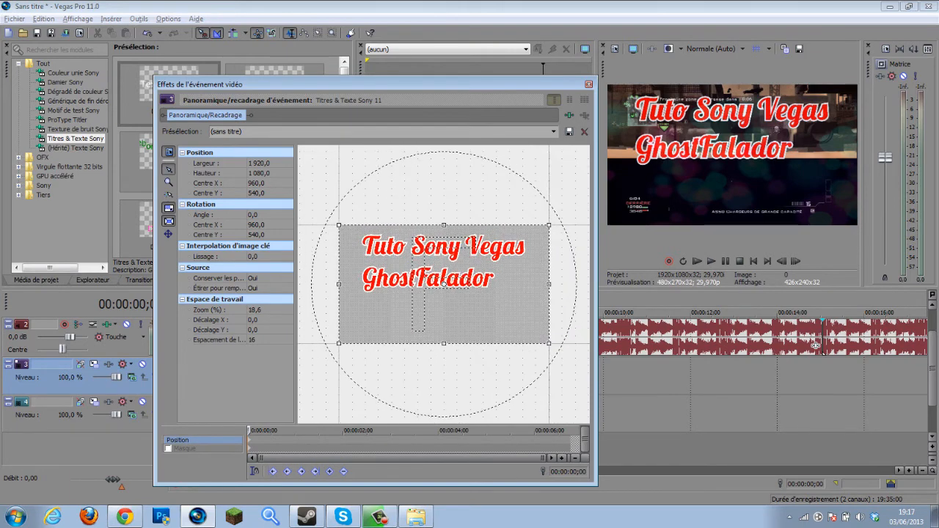
# Shrink the title's crop frame onto the "o" of "Sony", about 70 × 39,4, centred at about 836,5; 207,2.
pyautogui.moveTo(549, 343); pyautogui.dragTo(532, 334)
pyautogui.moveTo(444, 285); pyautogui.dragTo(443, 267)
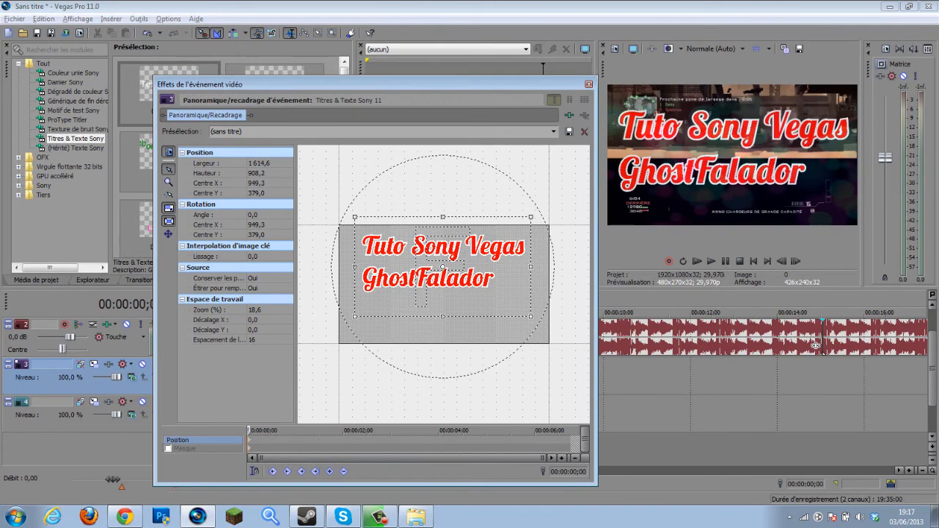
pyautogui.moveTo(531, 317); pyautogui.dragTo(430, 247)
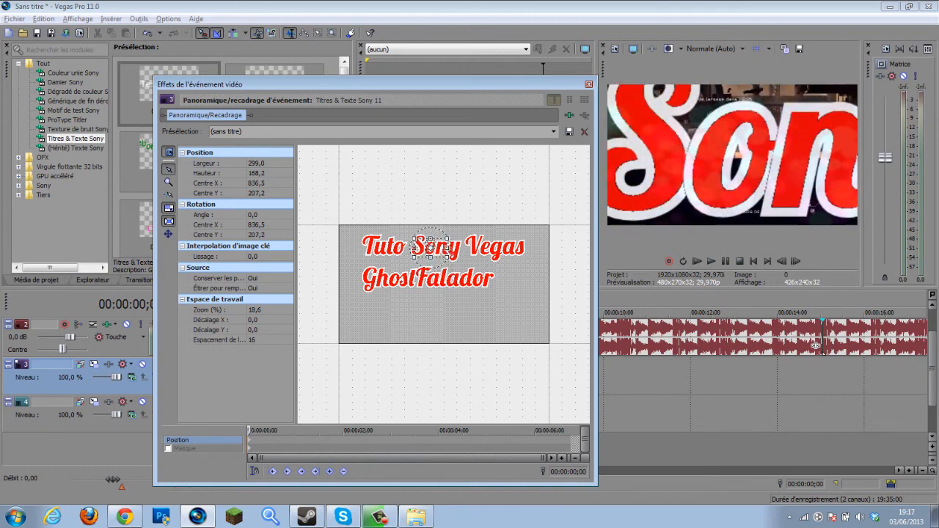
pyautogui.moveTo(445, 256); pyautogui.dragTo(432, 248)
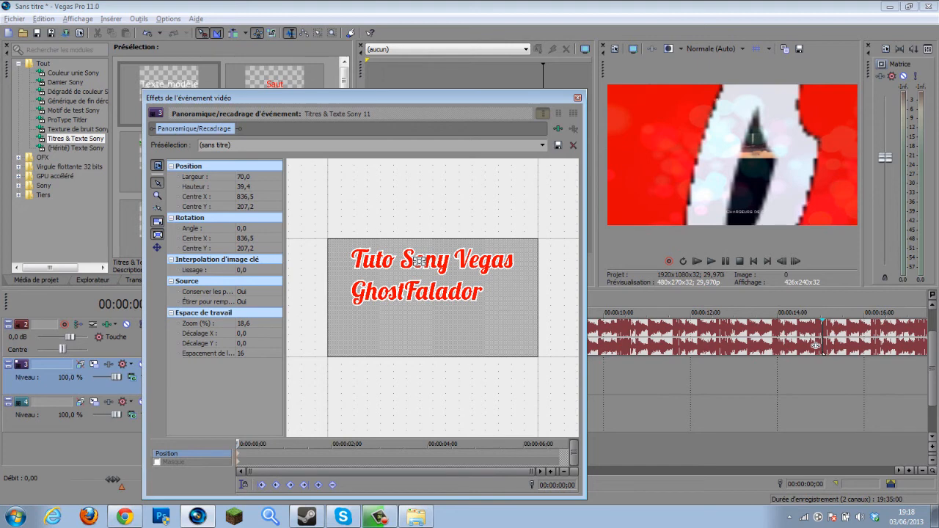
# Add a position keyframe at 00:00:02;00 with the crop frame enlarged to about 757 × 425,8.
pyautogui.moveTo(239, 444); pyautogui.dragTo(332, 444)
pyautogui.scroll(-10, 418, 261)
pyautogui.scroll(-2, 418, 261)
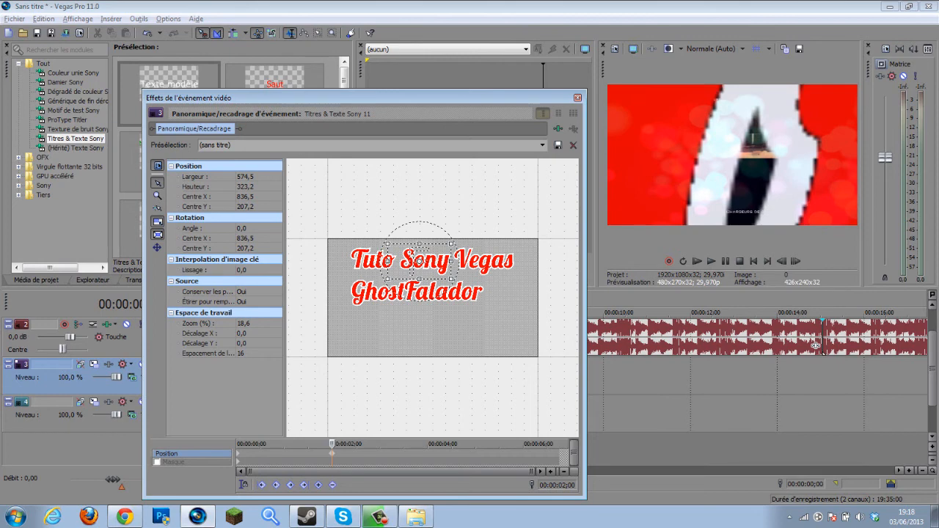
pyautogui.scroll(-8, 418, 262)
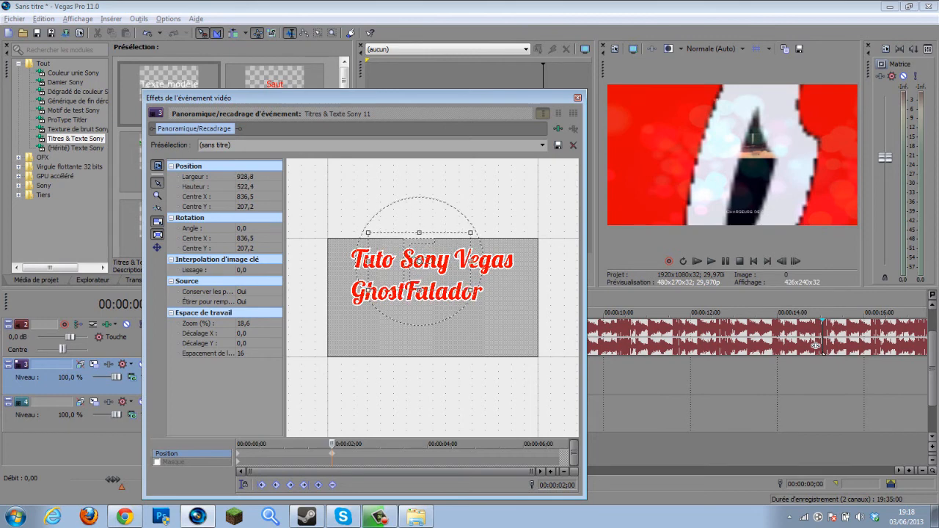
pyautogui.scroll(-2, 418, 261)
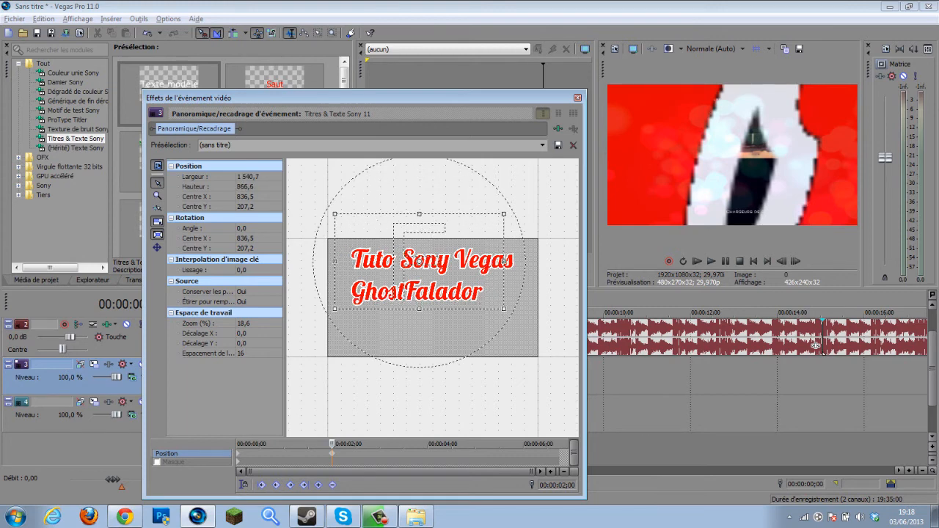
pyautogui.scroll(2, 418, 262)
pyautogui.scroll(5, 418, 261)
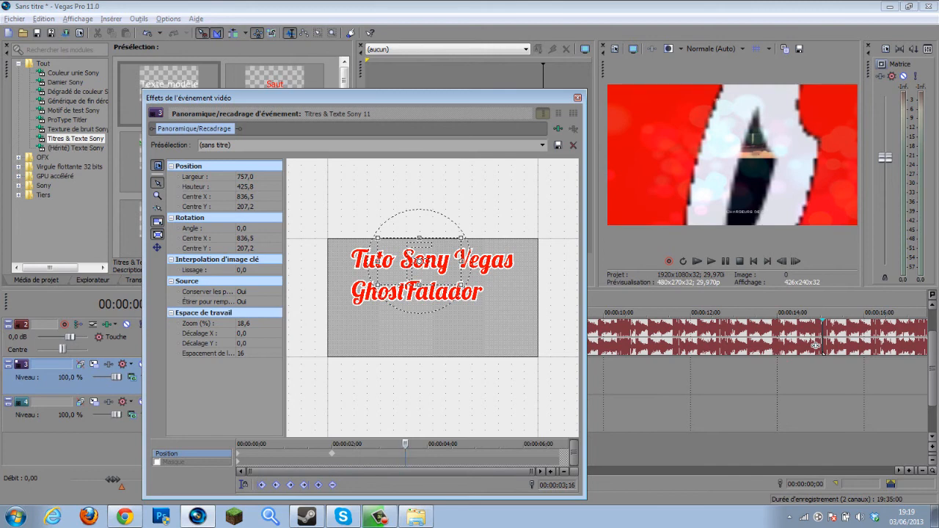
# Add a position keyframe at 00:00:03;16 with the crop frame about 1 310,5 × 737,1, centred at about 836,5; 362,9.
pyautogui.moveTo(419, 260); pyautogui.dragTo(419, 278)
pyautogui.moveTo(460, 301); pyautogui.dragTo(491, 318)
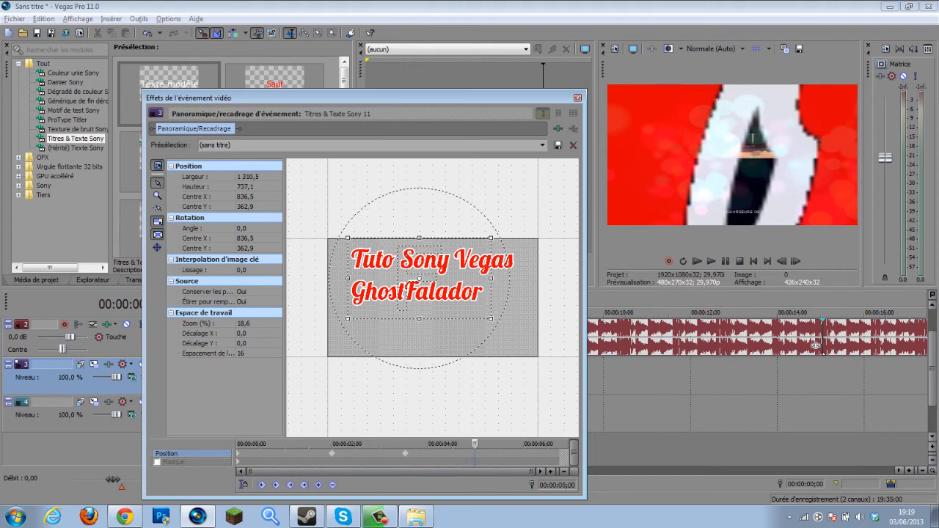
# Keyframe the crop frame at 00:00:05;00 to about 1 815 × 1 021, centred at 927,8; 582,9, and advance the keyframe cursor to 00:00:06;16.
pyautogui.moveTo(419, 278); pyautogui.dragTo(429, 302)
pyautogui.moveTo(501, 342); pyautogui.dragTo(528, 358)
pyautogui.moveTo(475, 443); pyautogui.dragTo(548, 444)
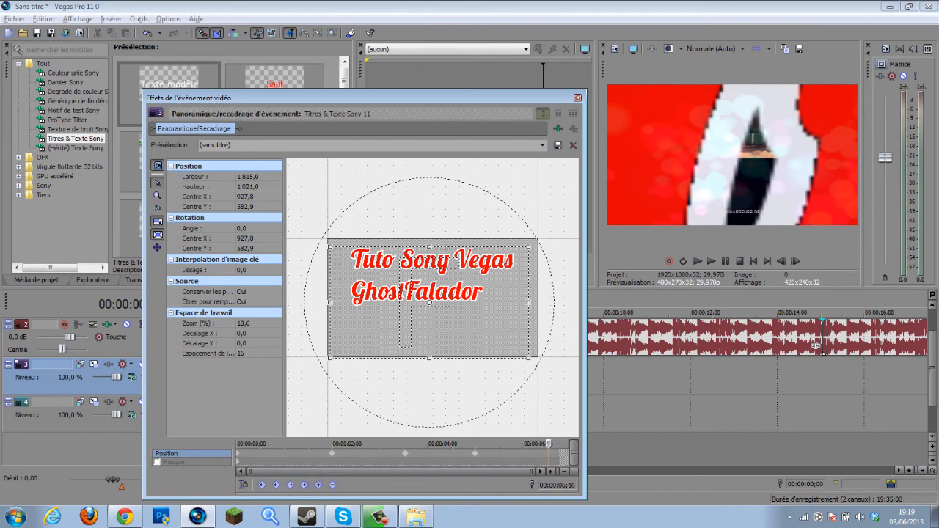
# Restore the title's crop frame to the full 1 920 × 1 080, centred at 960; 540, at 00:00:06;16 and close the event effects window.
pyautogui.rightClick(457, 308)
pyautogui.click(477, 314)
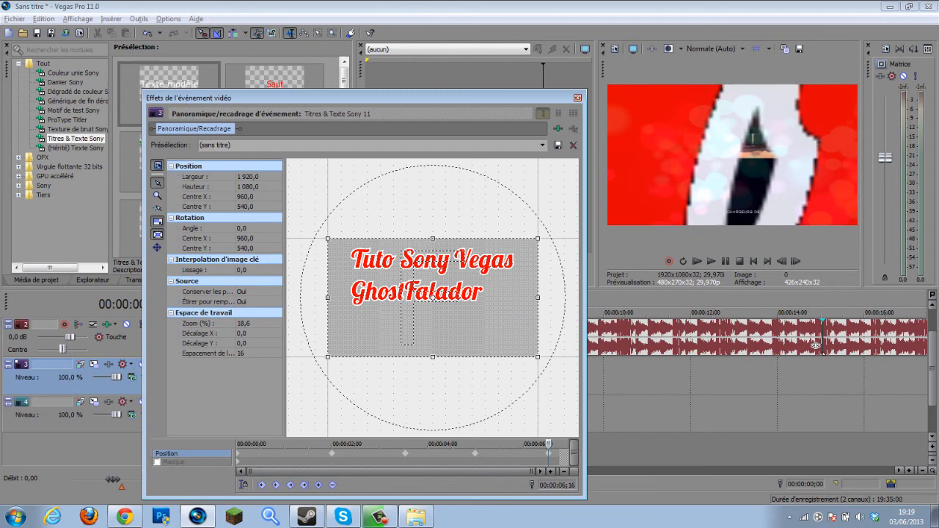
pyautogui.click(578, 98)
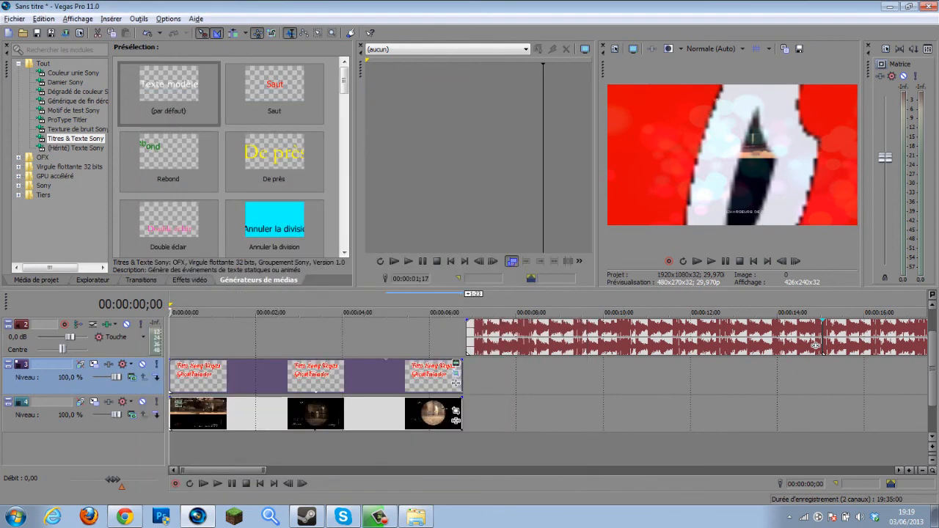
# Play the timeline from the start to check the title's zoom-out animation over the clip and the overlay effect.
pyautogui.press('space')
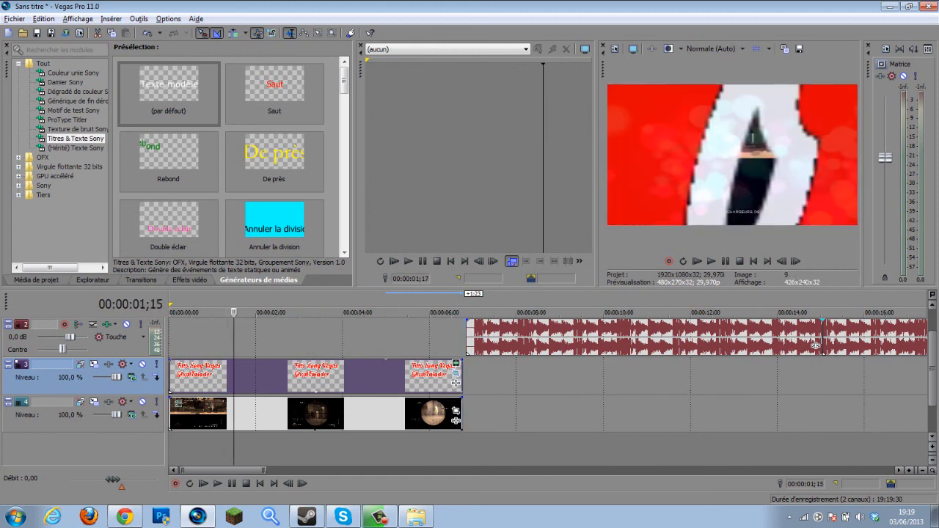
pyautogui.press('space')
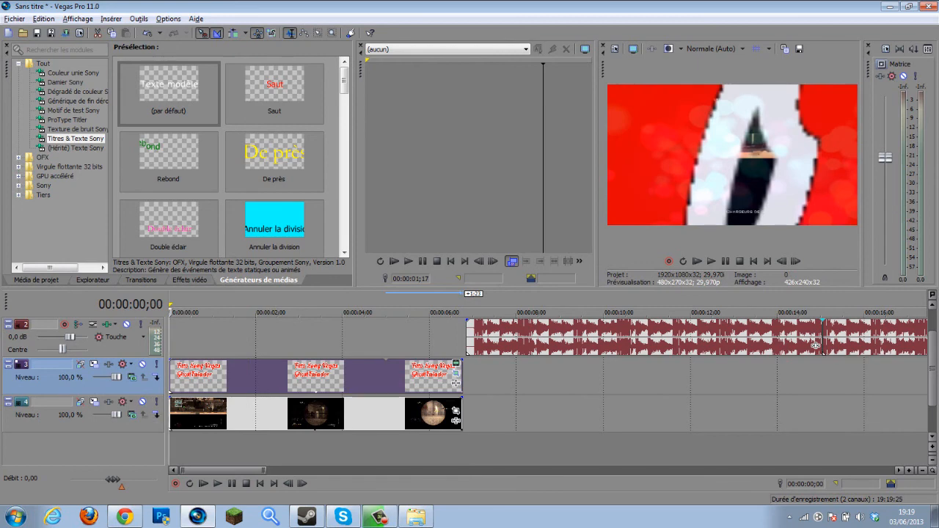
pyautogui.click(379, 517)
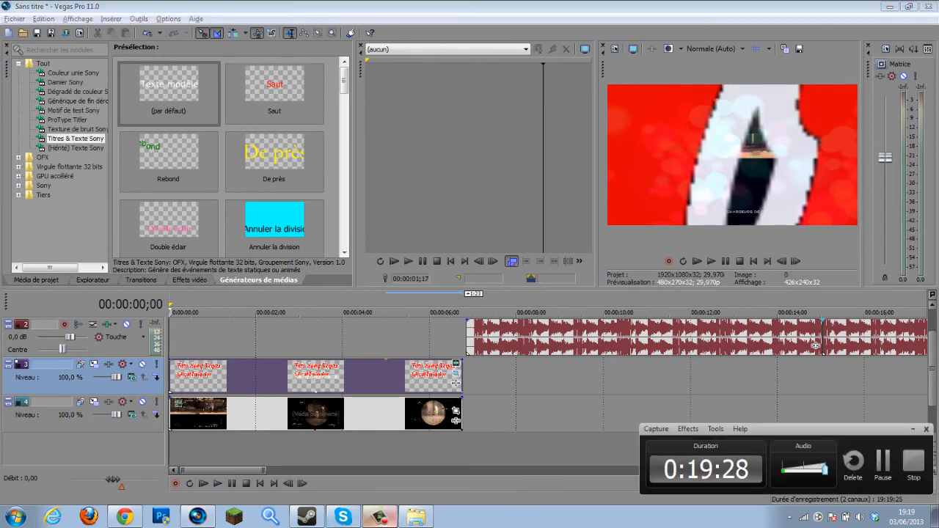
pyautogui.click(380, 516)
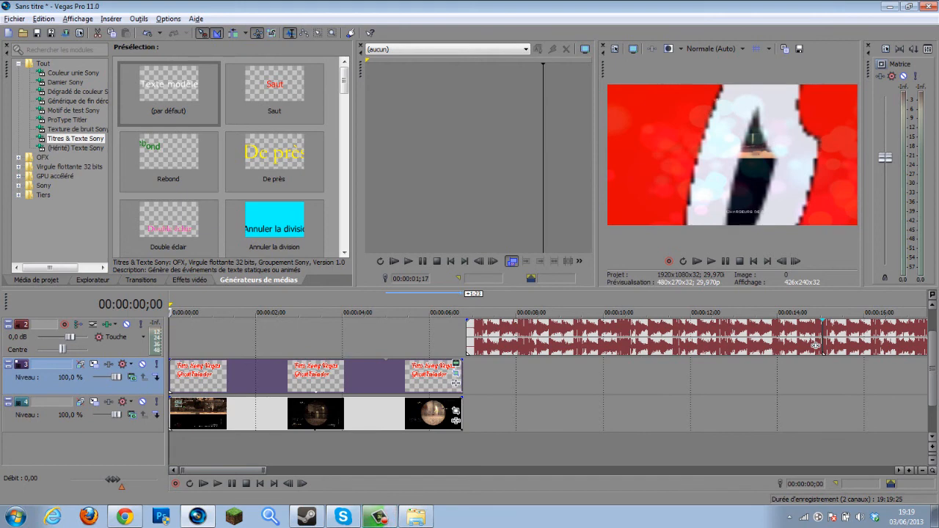
pyautogui.press('space')
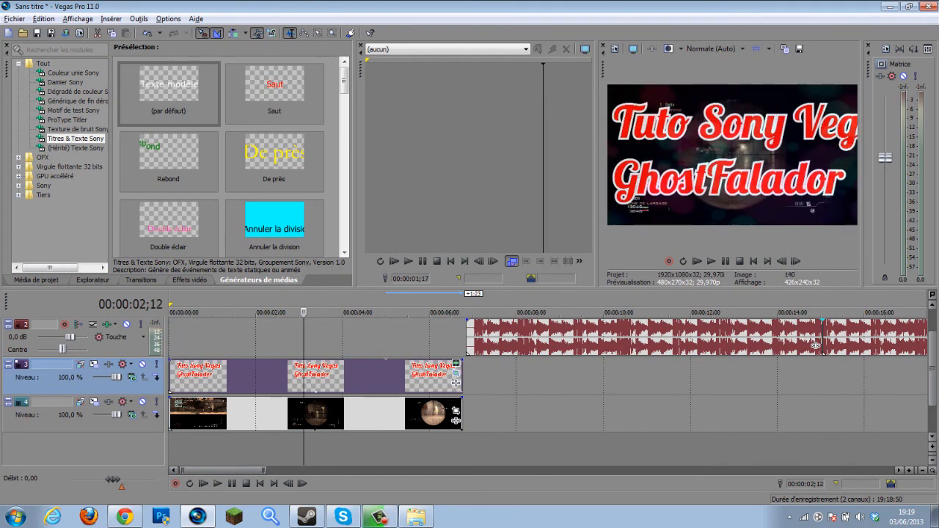
pyautogui.press('space')
pyautogui.moveTo(933, 374); pyautogui.dragTo(932, 353)
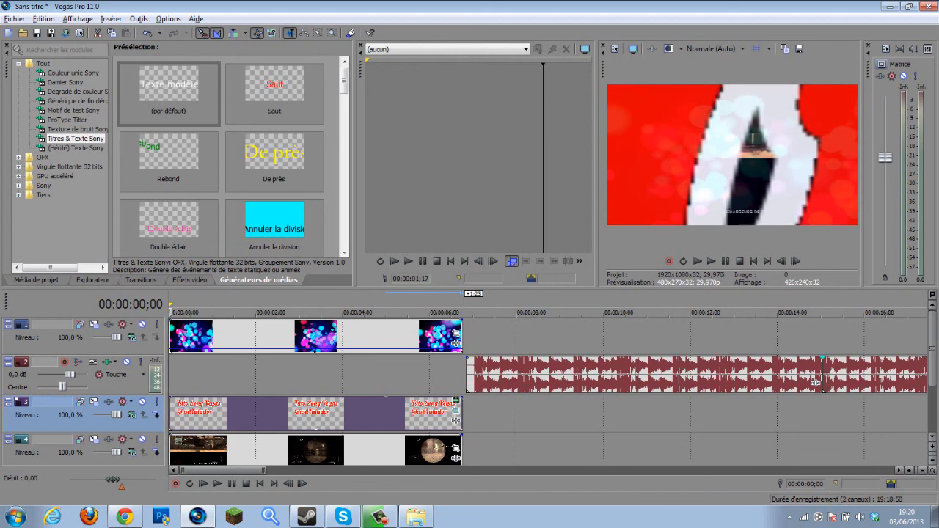
pyautogui.press('space')
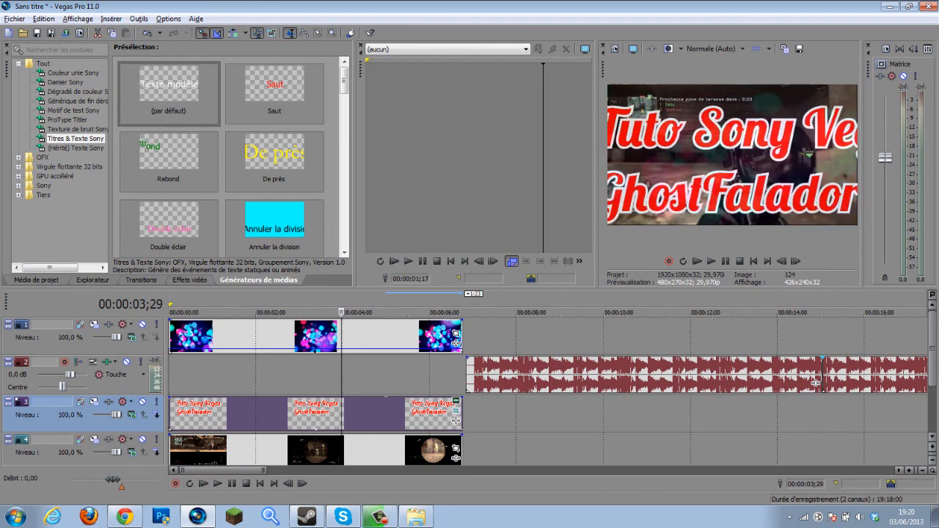
pyautogui.press('space')
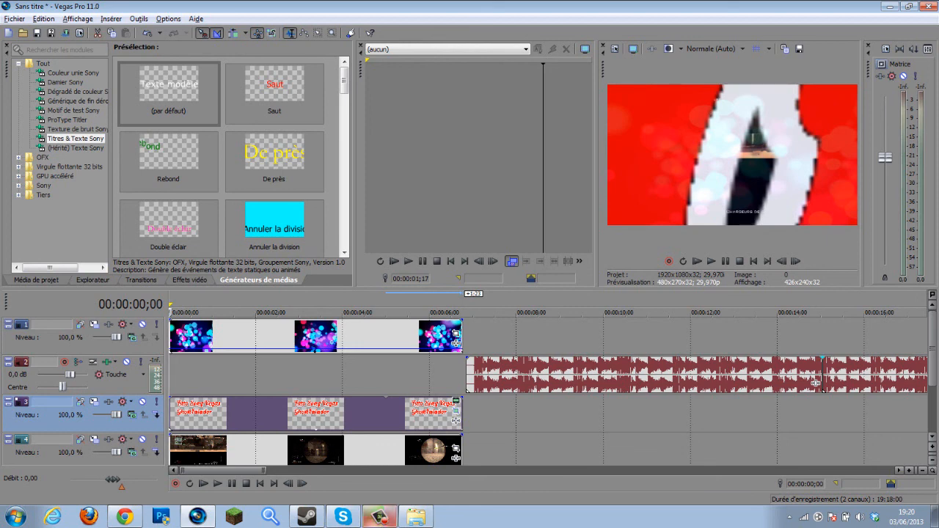
pyautogui.click(380, 517)
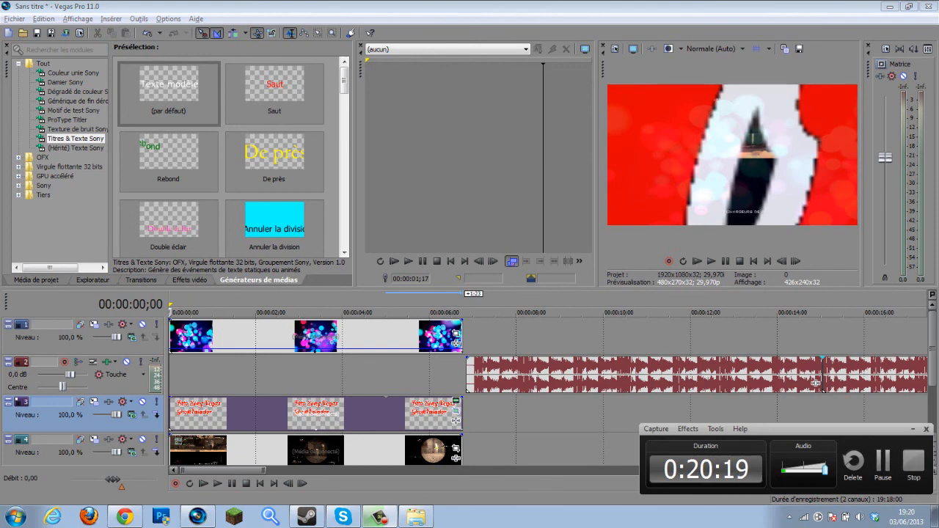